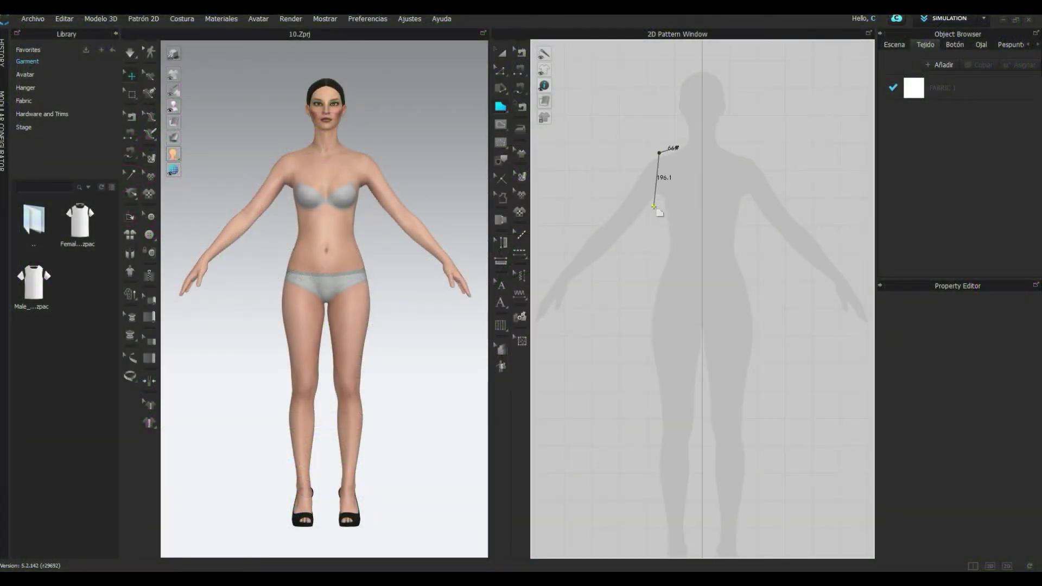
Finish the half-dress outline and unfold it into a full symmetric front piece
{"action": "left_click", "coordinate": [654, 207]}
{"action": "left_click", "coordinate": [659, 250]}
{"action": "scroll", "coordinate": [658, 250], "scroll_direction": "down", "scroll_amount": 3}
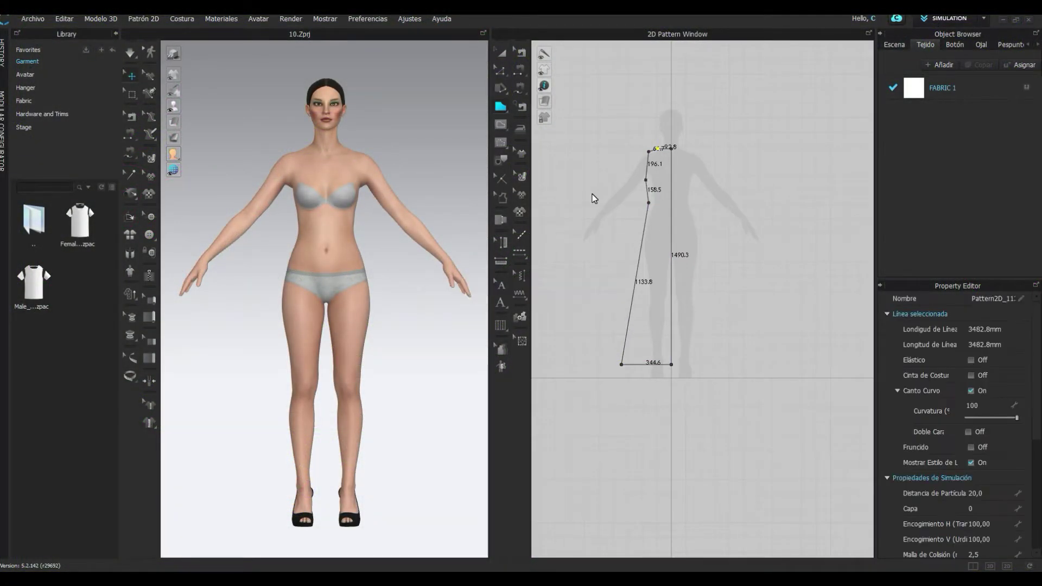
{"action": "left_click", "coordinate": [502, 70]}
{"action": "right_click", "coordinate": [668, 217]}
{"action": "left_click", "coordinate": [709, 354]}
Add an internal line across the bodice and bend it upward into a curve
{"action": "scroll", "coordinate": [673, 130], "scroll_direction": "up", "scroll_amount": 2}
{"action": "key", "text": "s"}
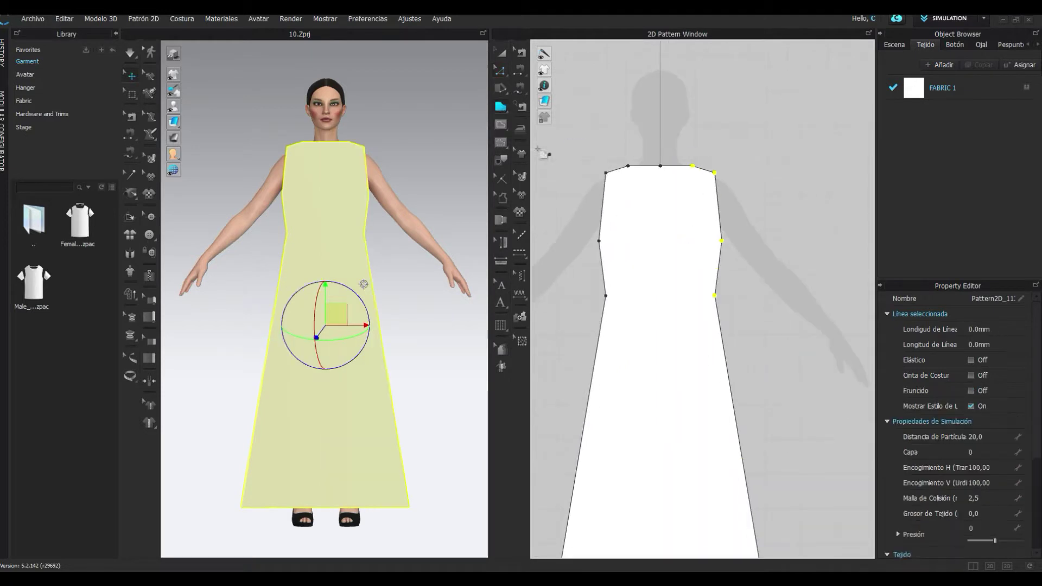
{"action": "left_click", "coordinate": [722, 240]}
{"action": "left_click", "coordinate": [501, 70]}
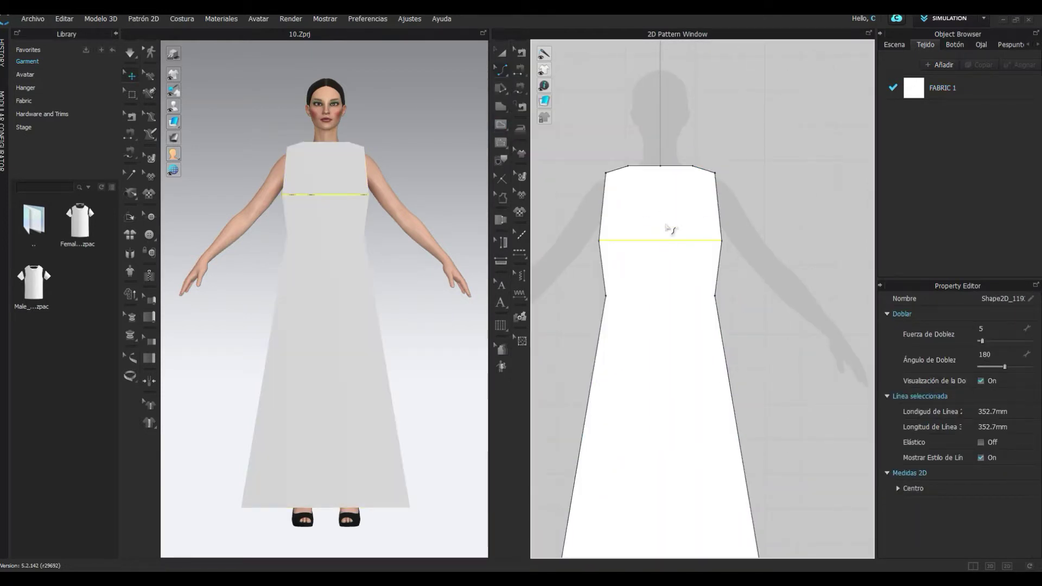
{"action": "left_click_drag", "start_coordinate": [669, 234], "coordinate": [674, 209]}
Curve the front dress hem downward into a rounded line
{"action": "scroll", "coordinate": [674, 209], "scroll_direction": "down", "scroll_amount": 2}
{"action": "left_click", "coordinate": [501, 69]}
{"action": "left_click", "coordinate": [548, 121]}
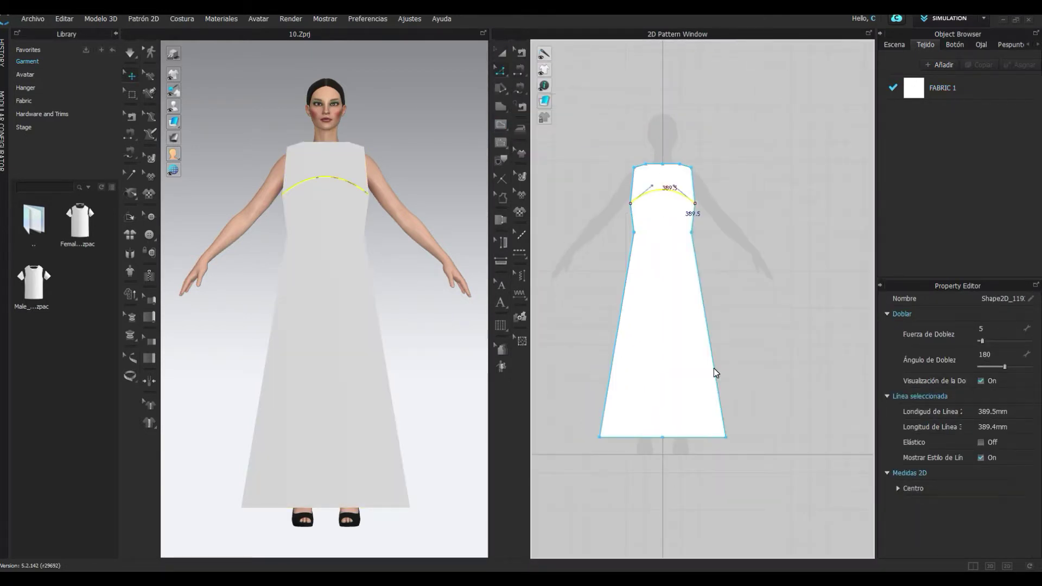
{"action": "left_click_drag", "start_coordinate": [665, 438], "coordinate": [669, 457]}
Paste a copy of the dress pattern as the back and simulate the drape
{"action": "left_click", "coordinate": [628, 144]}
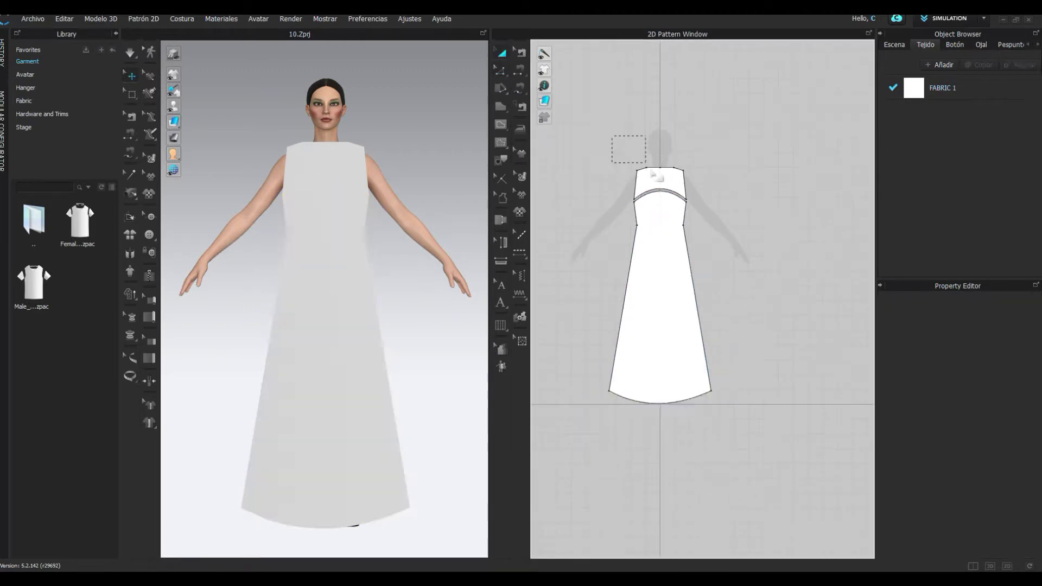
{"action": "right_click", "coordinate": [768, 158]}
{"action": "left_click", "coordinate": [785, 167]}
{"action": "key", "text": "6"}
{"action": "key", "text": "8"}
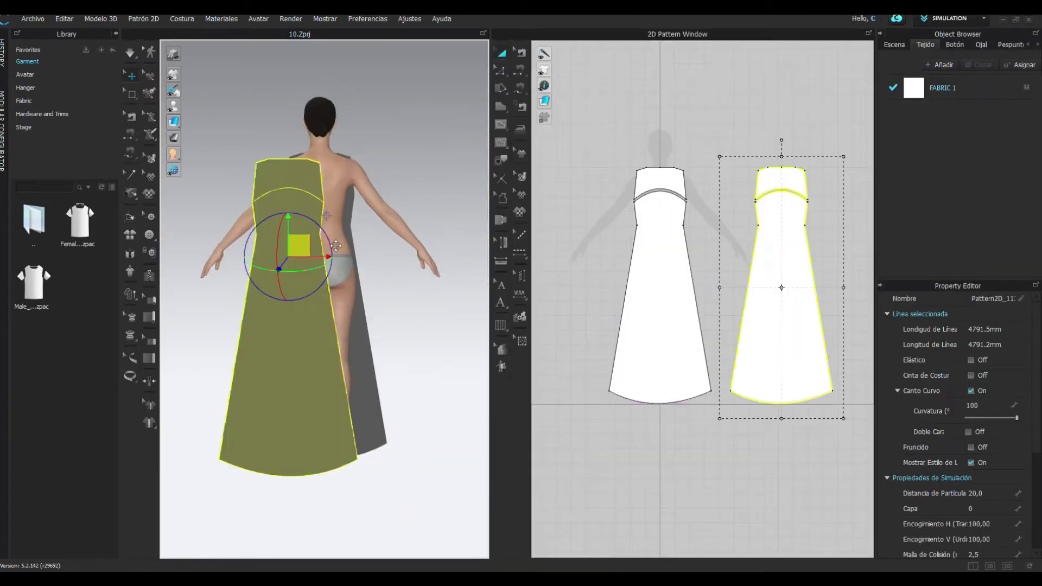
{"action": "key", "text": "2"}
{"action": "left_click", "coordinate": [722, 426]}
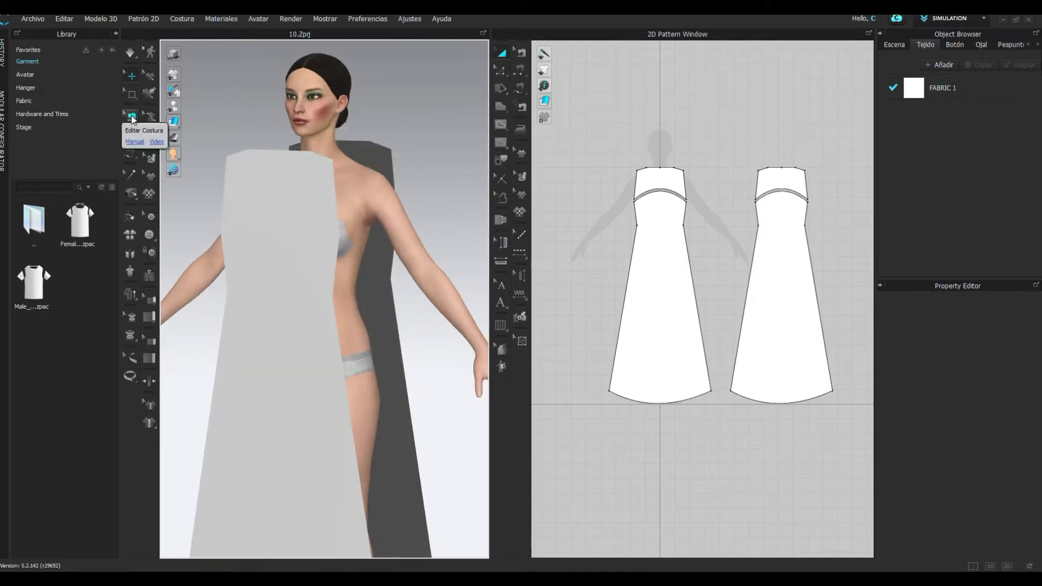
{"action": "key", "text": "space"}
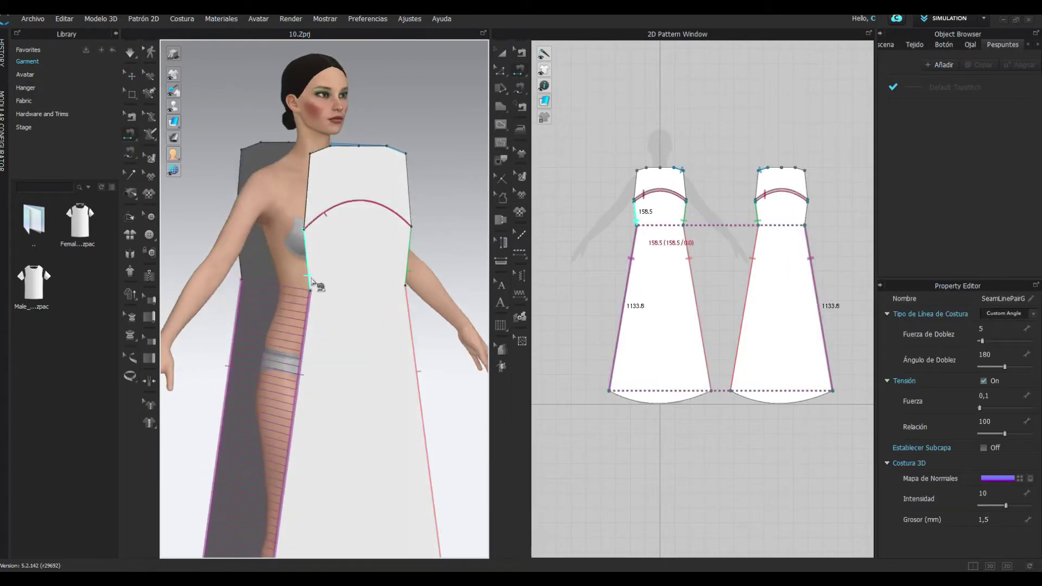
Adjust the front and back dress hems with Edit Pattern
{"action": "key", "text": "2"}
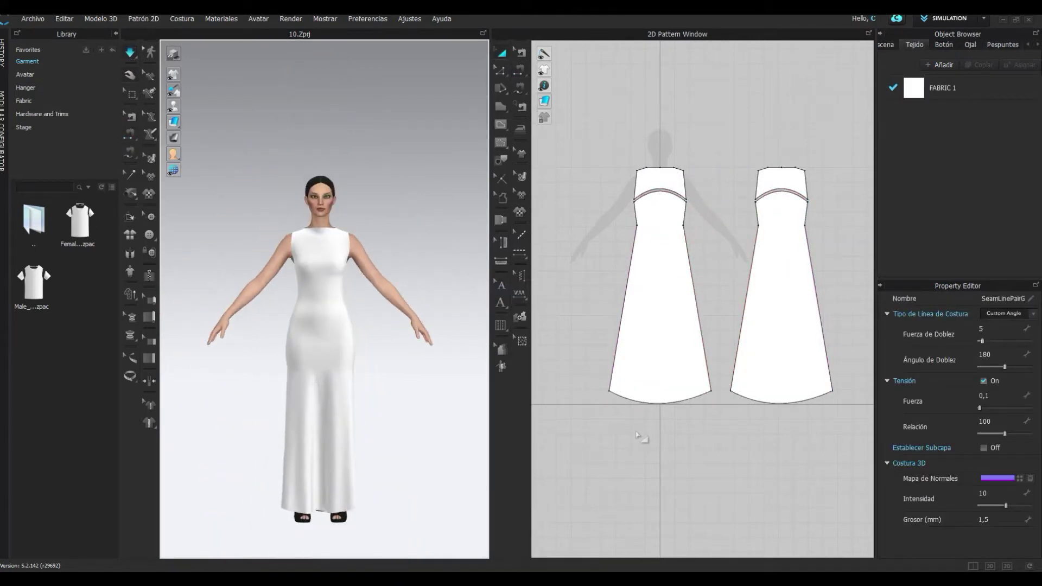
{"action": "key", "text": "z"}
{"action": "left_click", "coordinate": [660, 405]}
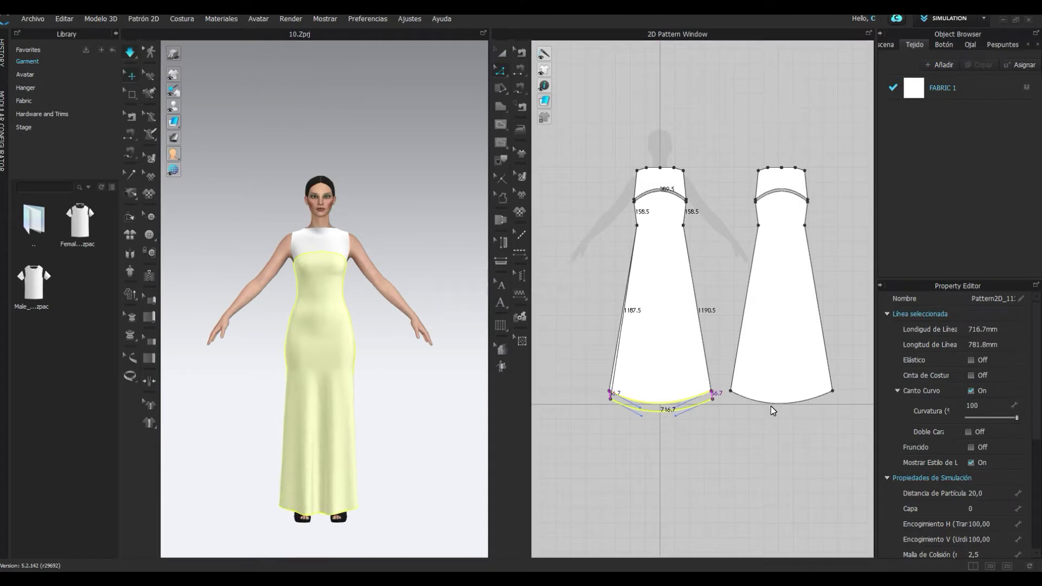
{"action": "left_click", "coordinate": [774, 403]}
{"action": "mouse_move", "coordinate": [313, 390]}
{"action": "right_mouse_down"}
{"action": "mouse_move", "coordinate": [270, 502]}
{"action": "mouse_move", "coordinate": [559, 477]}
{"action": "mouse_move", "coordinate": [270, 414]}
{"action": "mouse_move", "coordinate": [223, 425]}
{"action": "mouse_move", "coordinate": [358, 418]}
{"action": "right_mouse_up"}
{"action": "left_click", "coordinate": [611, 401]}
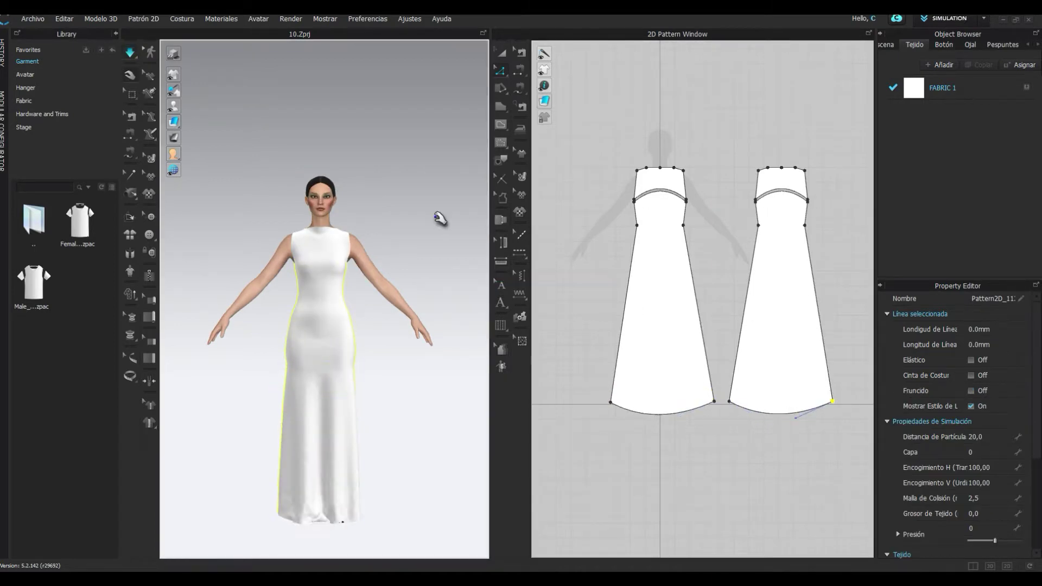
Bow the front and back side edges inward at the waist with Edit Curvature
{"action": "left_click", "coordinate": [504, 73]}
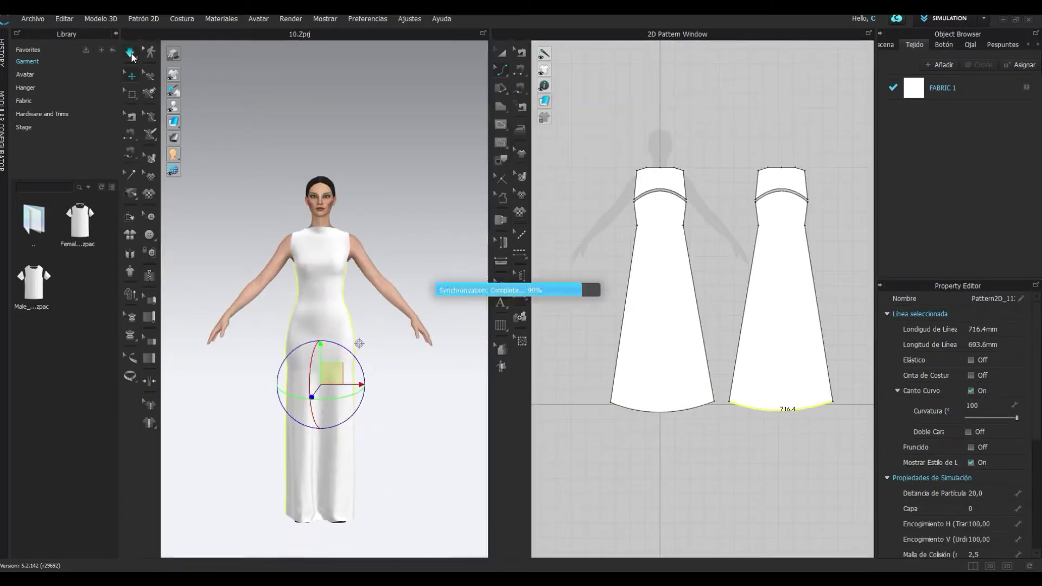
{"action": "left_click", "coordinate": [700, 309]}
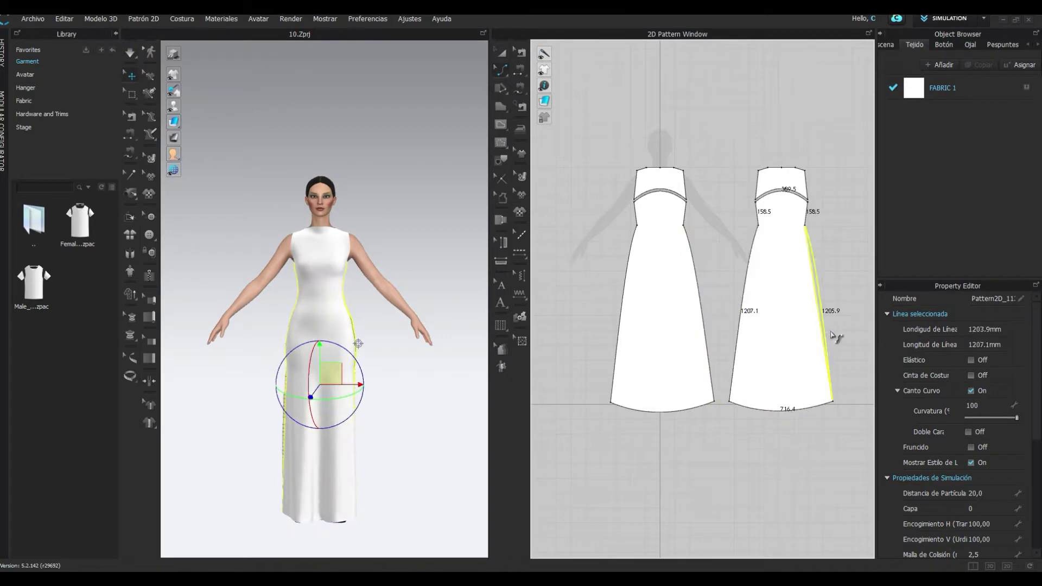
{"action": "left_click_drag", "start_coordinate": [834, 336], "coordinate": [836, 335]}
{"action": "key", "text": "8"}
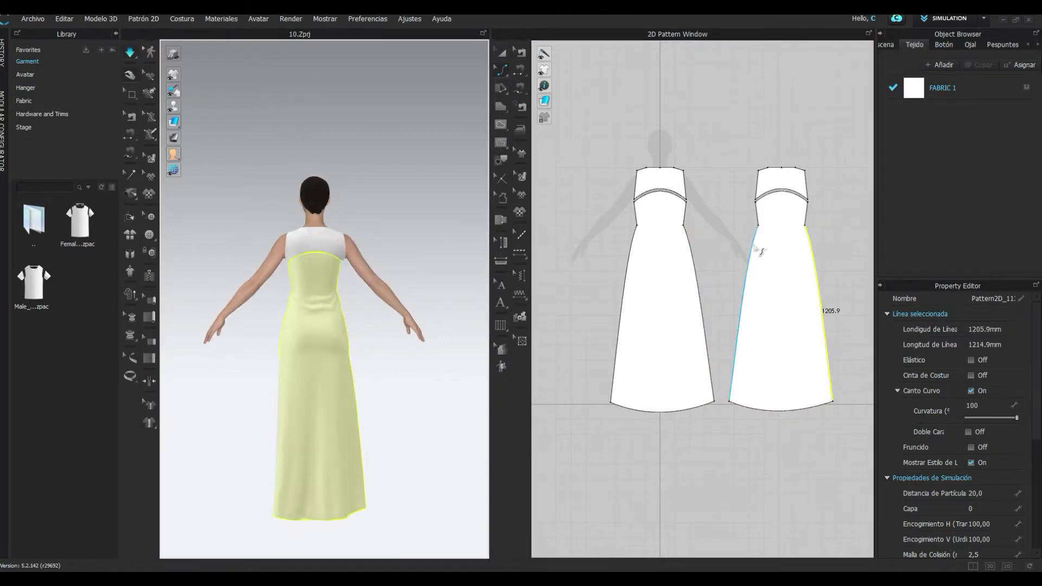
{"action": "left_click_drag", "start_coordinate": [825, 298], "coordinate": [824, 243]}
{"action": "scroll", "coordinate": [823, 243], "scroll_direction": "up", "scroll_amount": 5}
{"action": "left_click", "coordinate": [669, 208]}
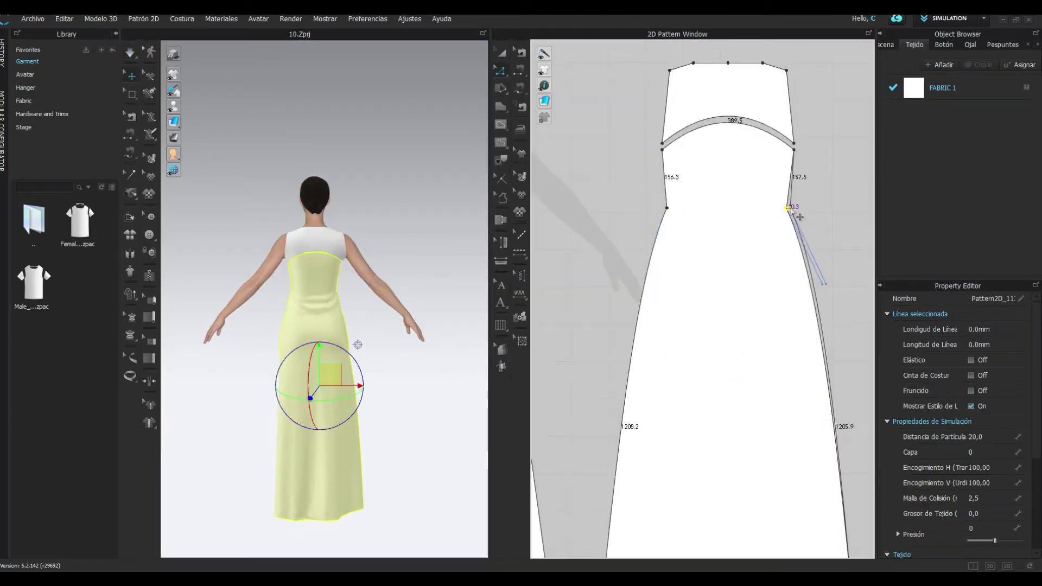
{"action": "left_click", "coordinate": [799, 218]}
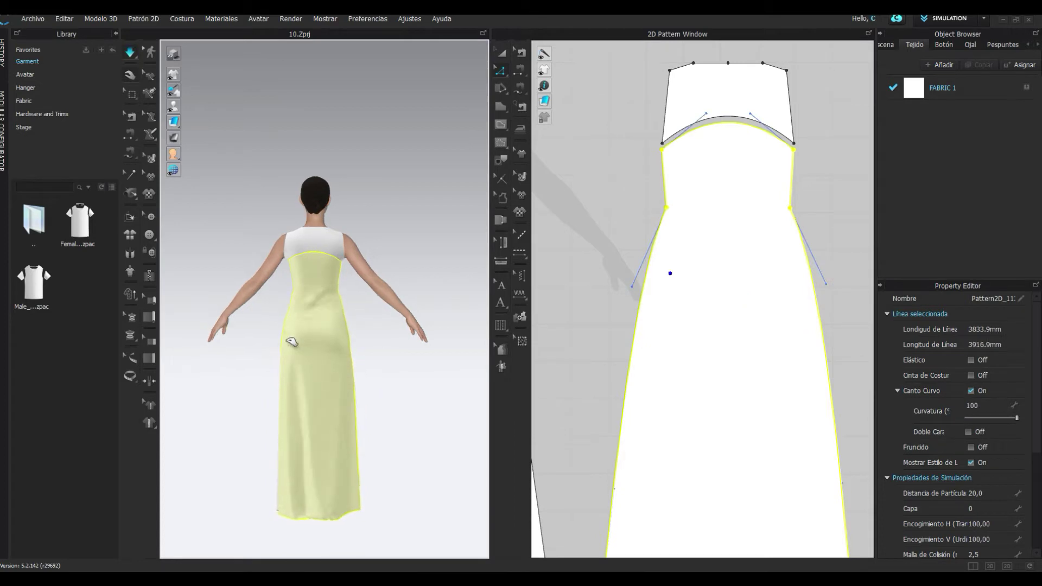
Select the dress on the avatar and turn cloth simulation on
{"action": "mouse_move", "coordinate": [438, 251]}
{"action": "right_mouse_down"}
{"action": "mouse_move", "coordinate": [297, 248]}
{"action": "mouse_move", "coordinate": [368, 268]}
{"action": "right_mouse_up"}
{"action": "scroll", "coordinate": [733, 232], "scroll_direction": "up", "scroll_amount": 2}
{"action": "left_click", "coordinate": [733, 232]}
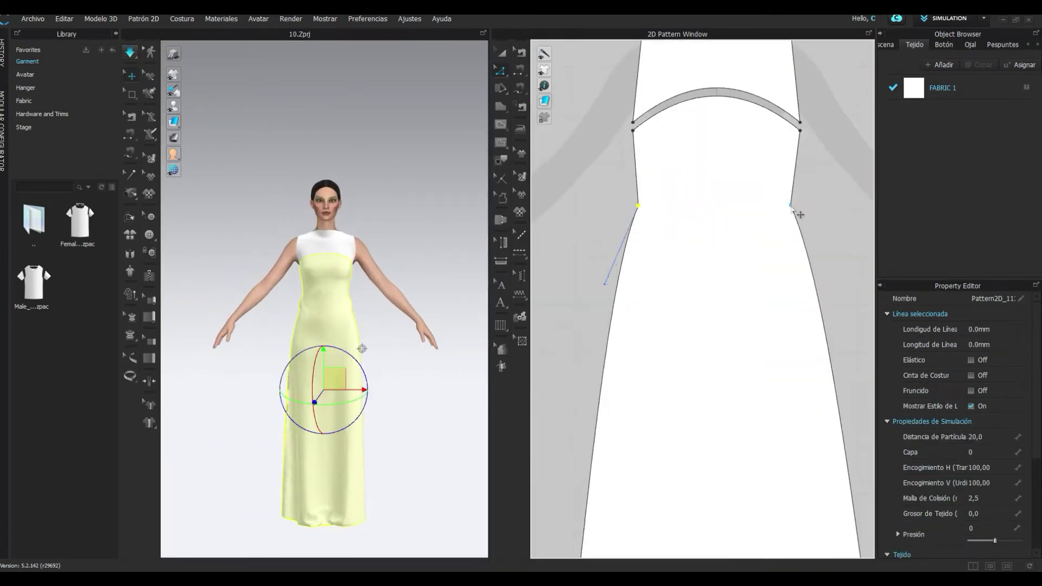
{"action": "left_click", "coordinate": [174, 90]}
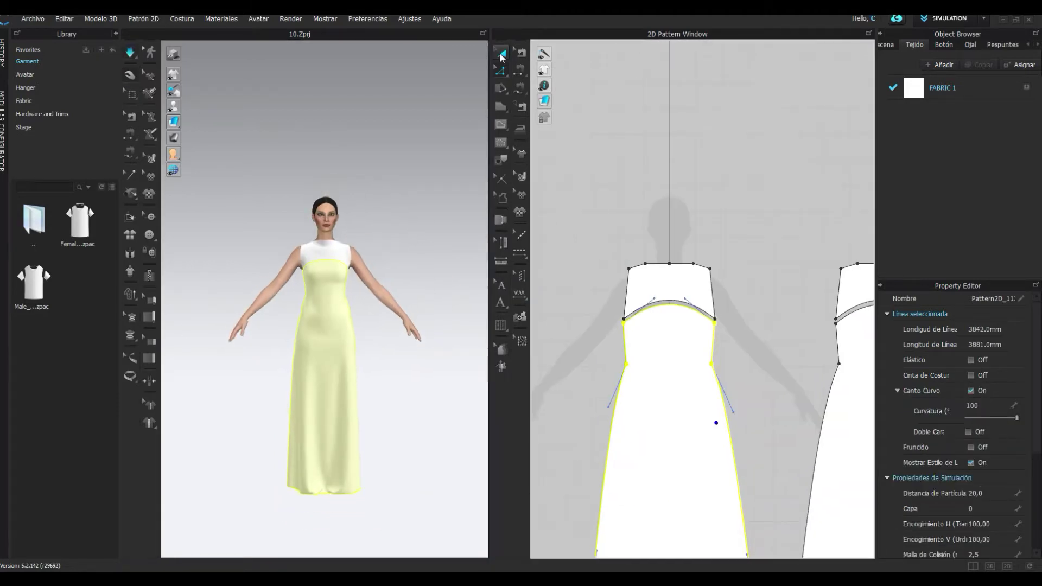
Curve the front neckline, add FABRIC 2 and assign it to the dress piece
{"action": "left_click", "coordinate": [672, 277]}
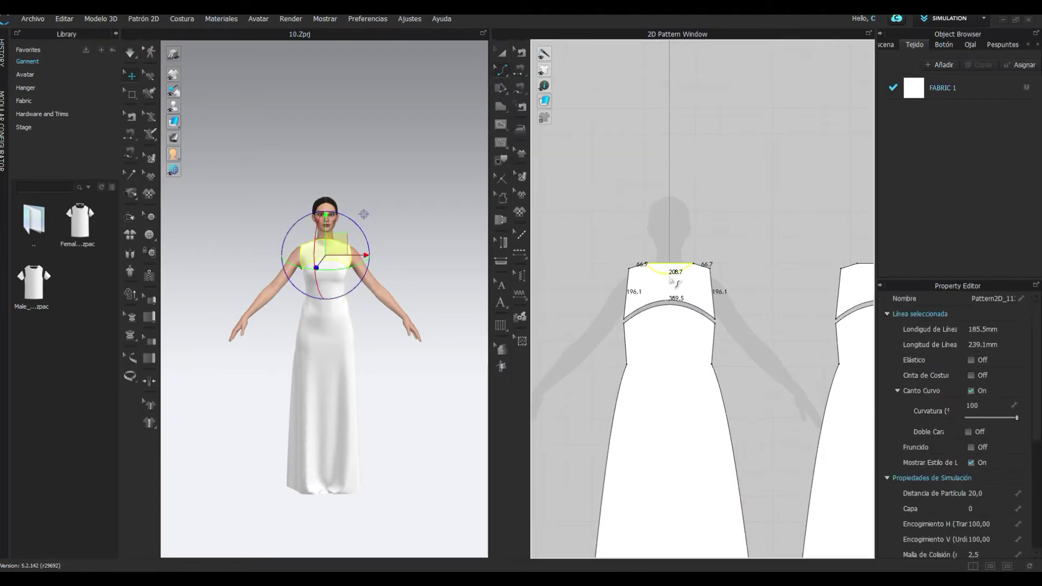
{"action": "left_click", "coordinate": [939, 65]}
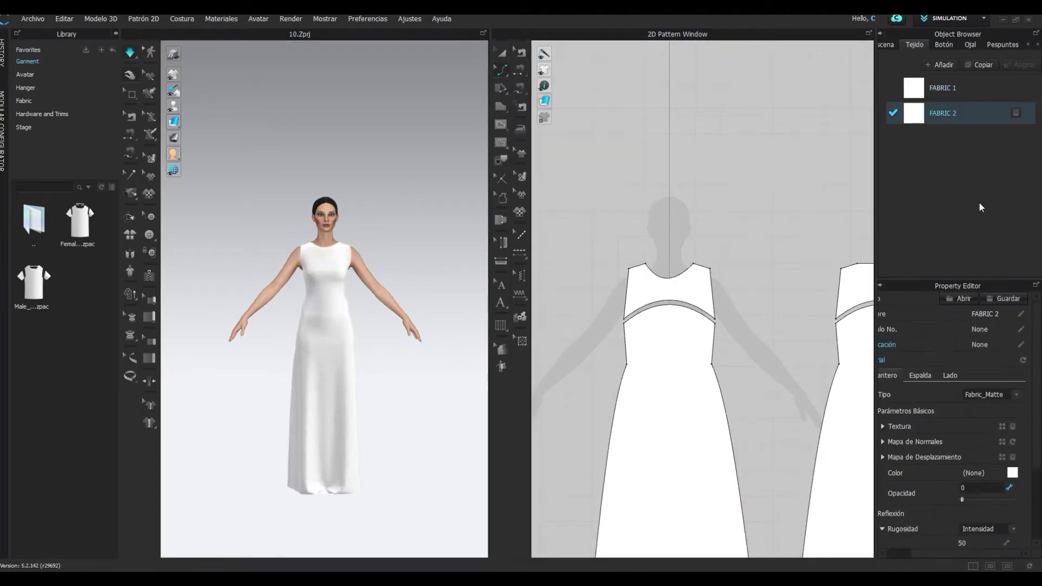
{"action": "left_click", "coordinate": [391, 232]}
{"action": "left_click", "coordinate": [713, 302]}
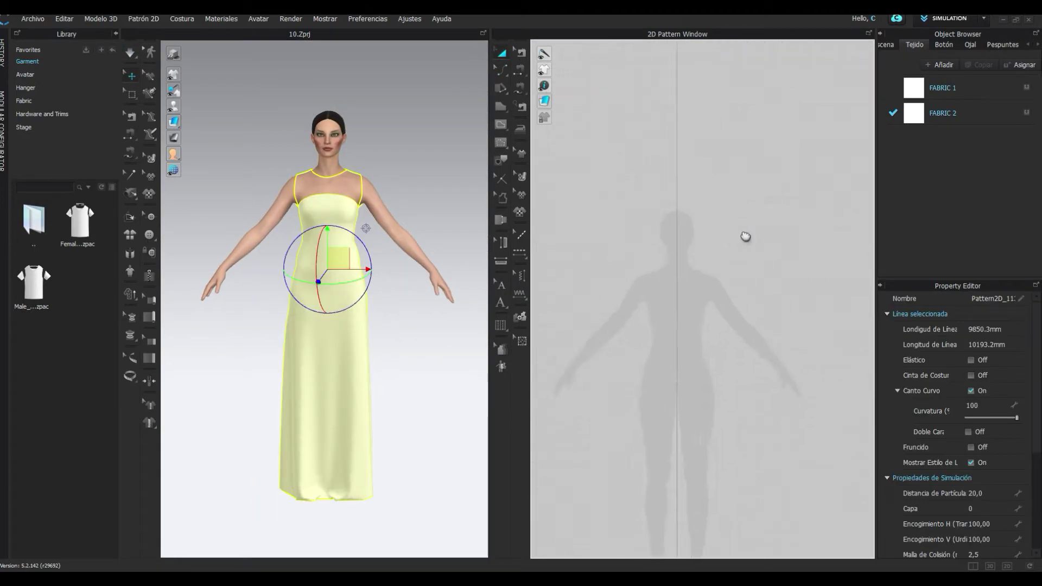
{"action": "scroll", "coordinate": [705, 155], "scroll_direction": "up", "scroll_amount": 3}
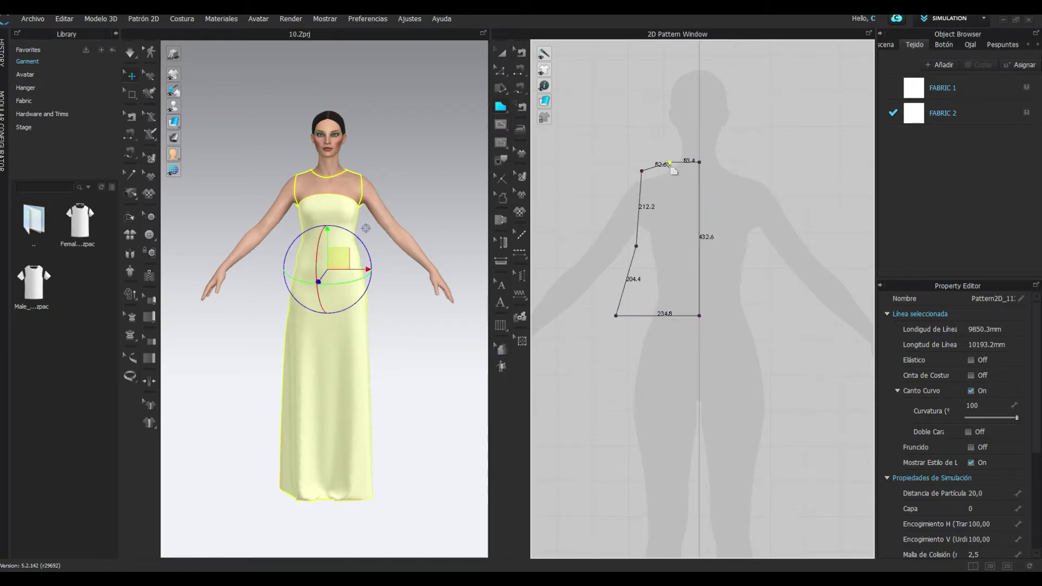
Close the new top outline, curve its neckline and paste a copy as the back piece
{"action": "left_click", "coordinate": [670, 163]}
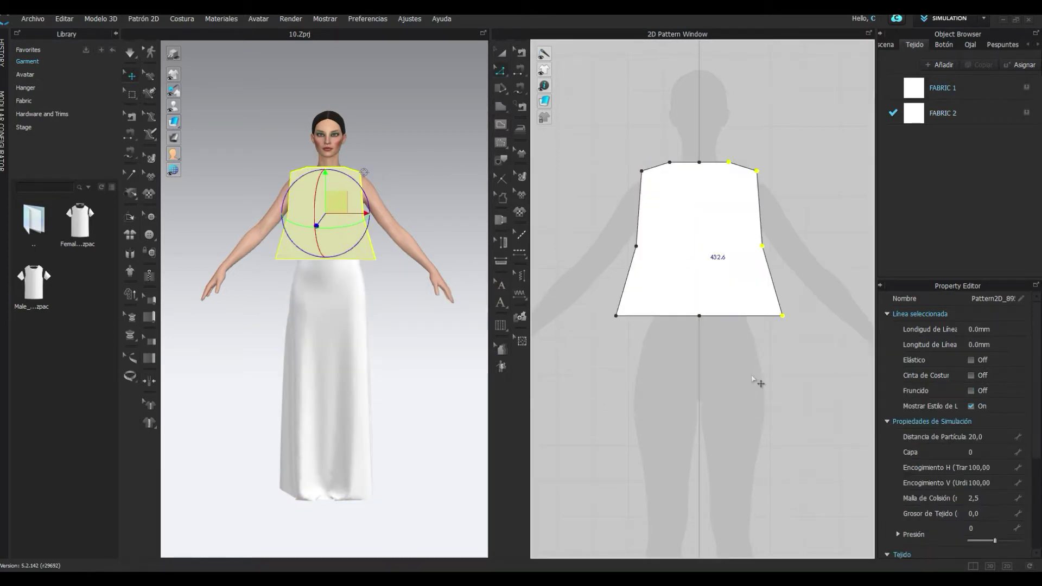
{"action": "mouse_move", "coordinate": [656, 166]}
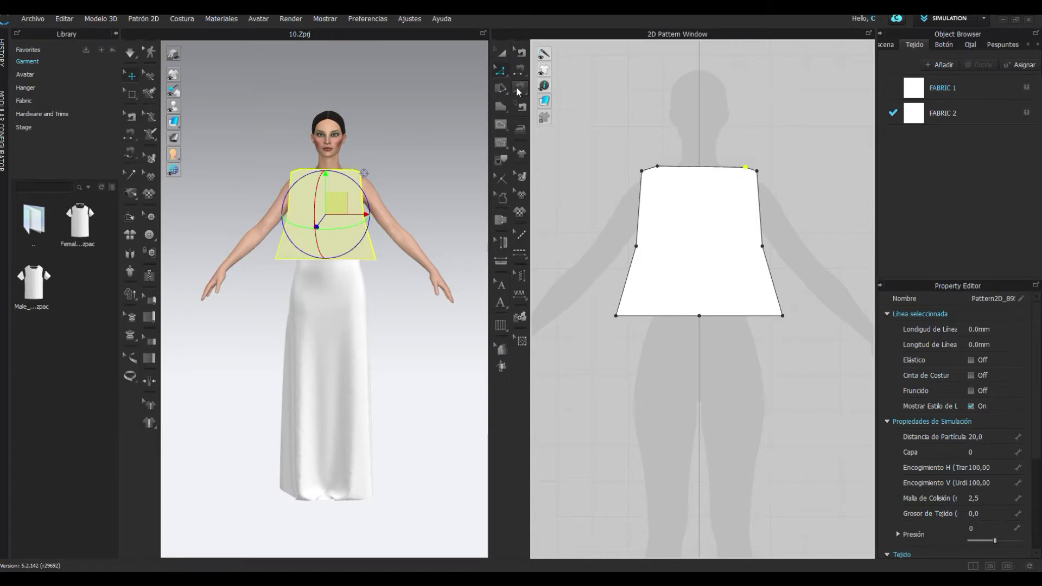
{"action": "left_click", "coordinate": [516, 87]}
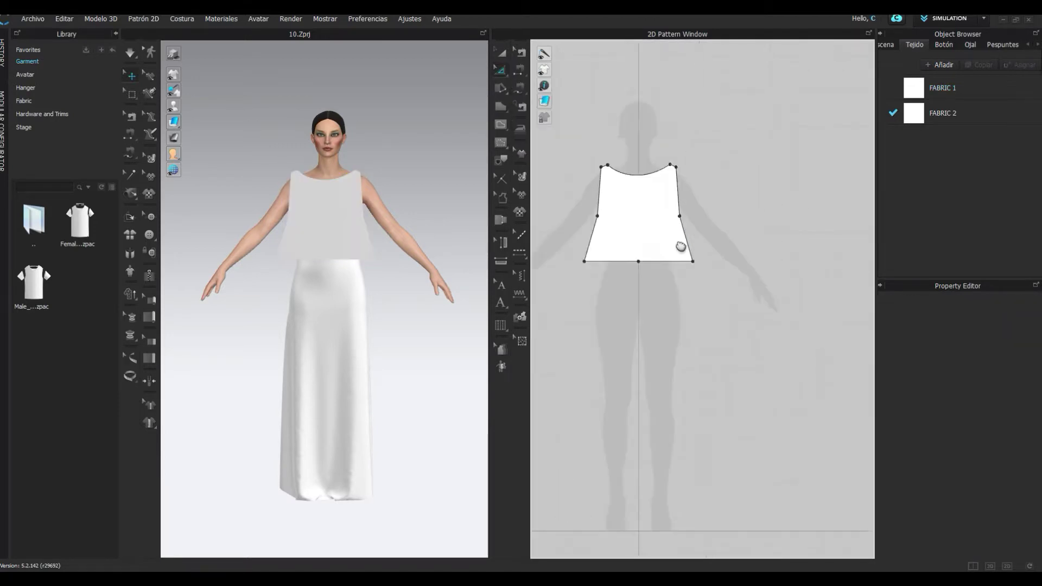
{"action": "right_click", "coordinate": [767, 188]}
{"action": "left_click", "coordinate": [795, 206]}
{"action": "left_click", "coordinate": [787, 253]}
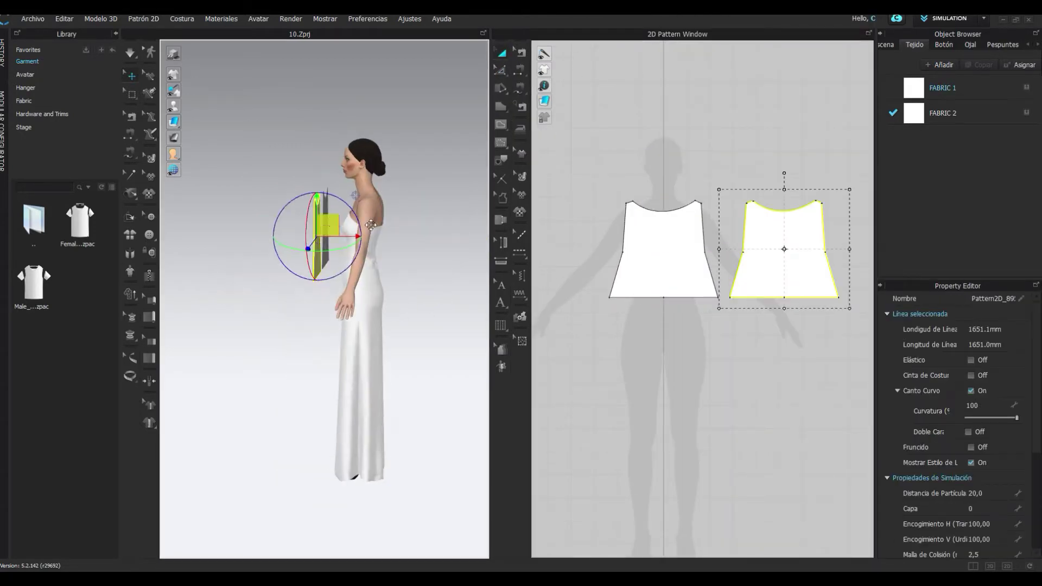
{"action": "key", "text": "8"}
{"action": "key", "text": "2"}
{"action": "scroll", "coordinate": [367, 244], "scroll_direction": "up", "scroll_amount": 3}
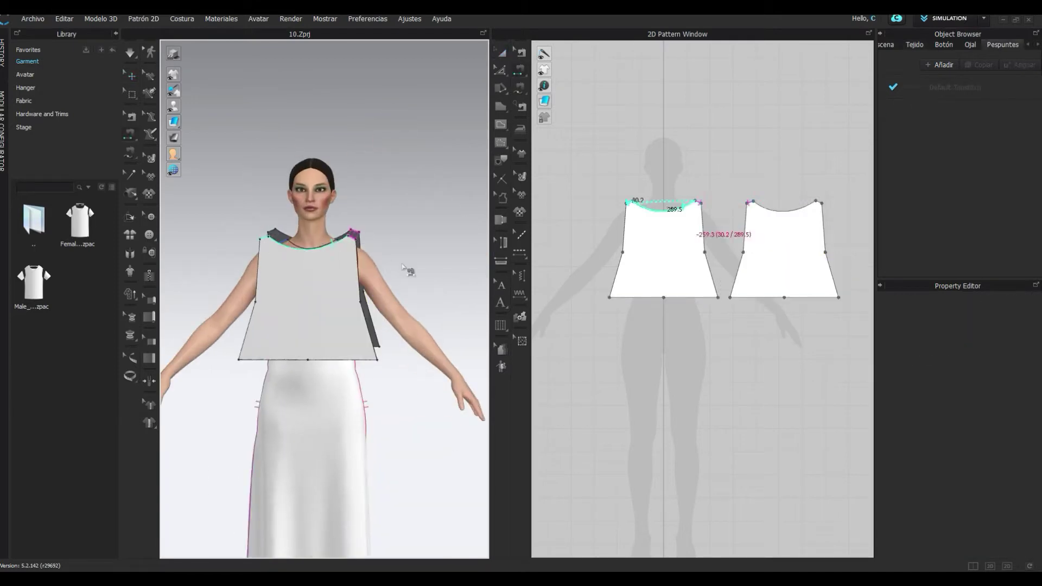
Sew the top's shoulders and pick its neckline and bottom edges for curving
{"action": "left_click", "coordinate": [131, 55]}
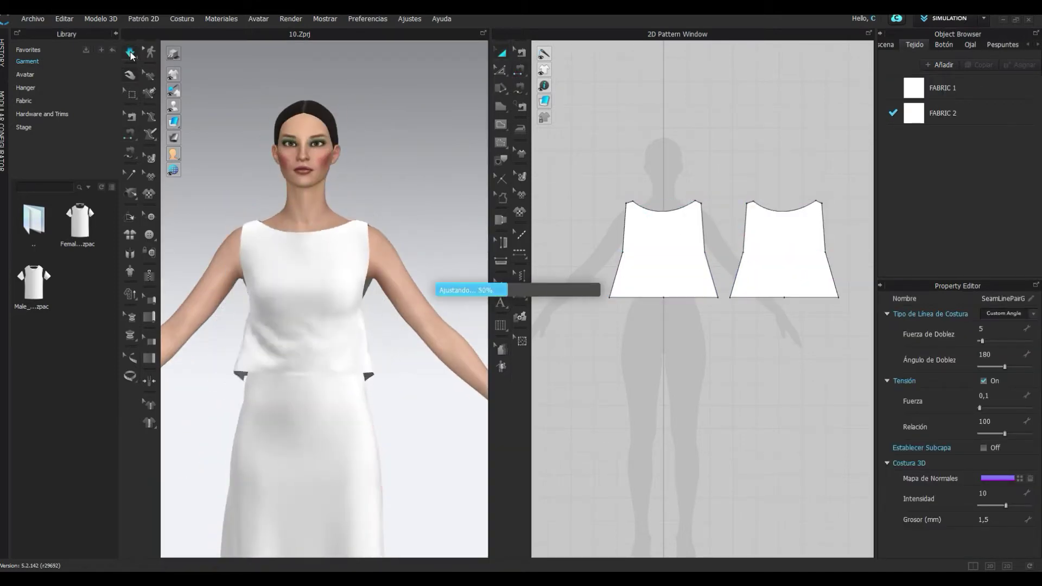
{"action": "left_click", "coordinate": [502, 69]}
{"action": "left_click", "coordinate": [665, 210]}
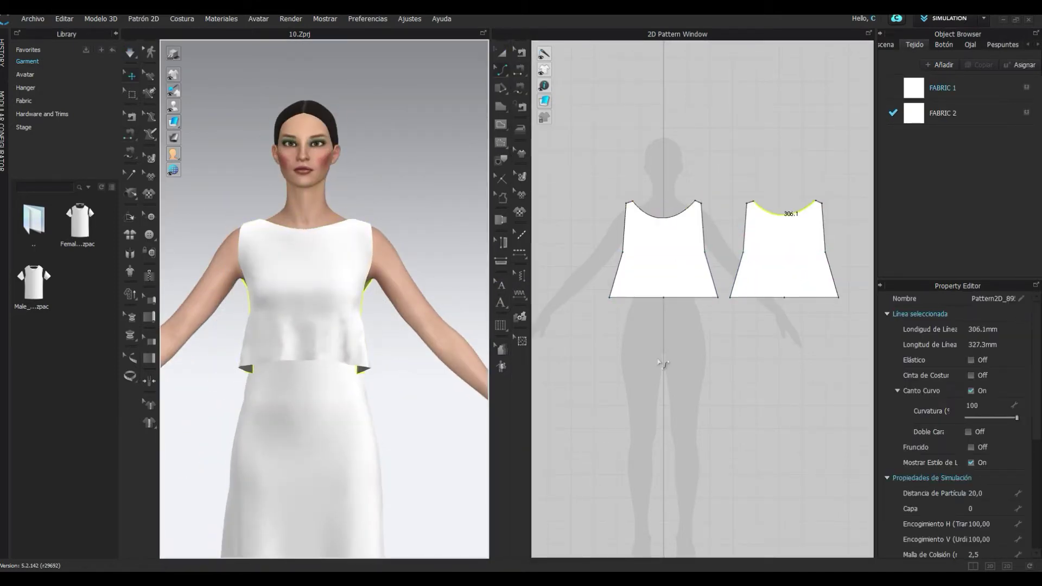
{"action": "left_click", "coordinate": [780, 283]}
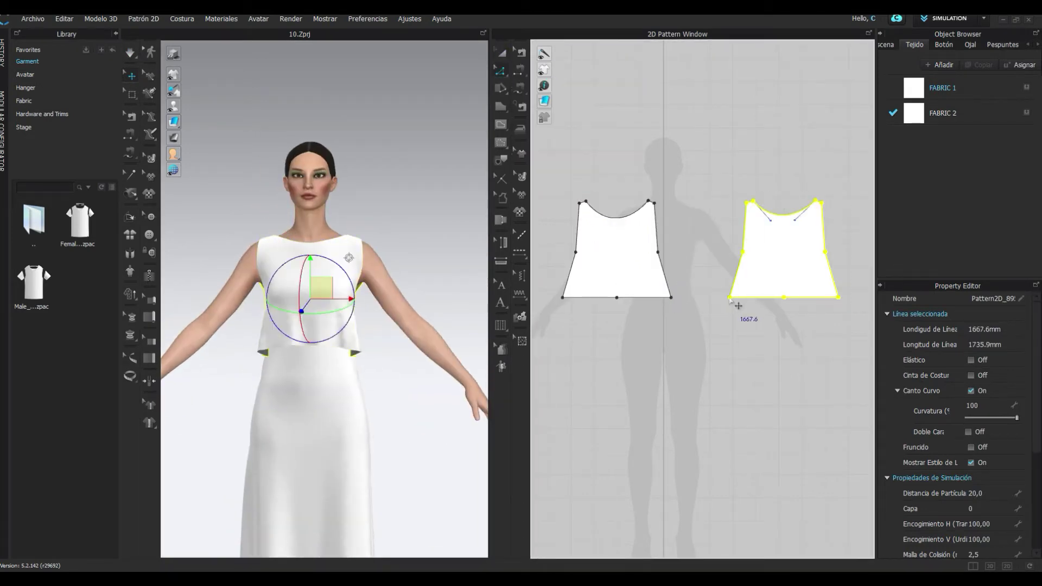
{"action": "right_click", "coordinate": [784, 298]}
{"action": "key", "text": "Escape"}
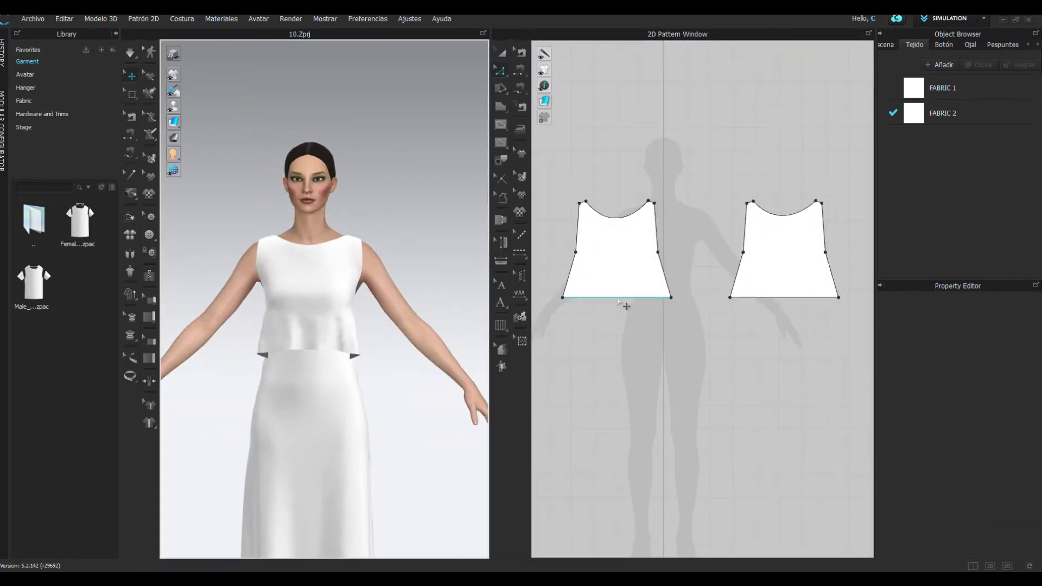
{"action": "left_click", "coordinate": [619, 298]}
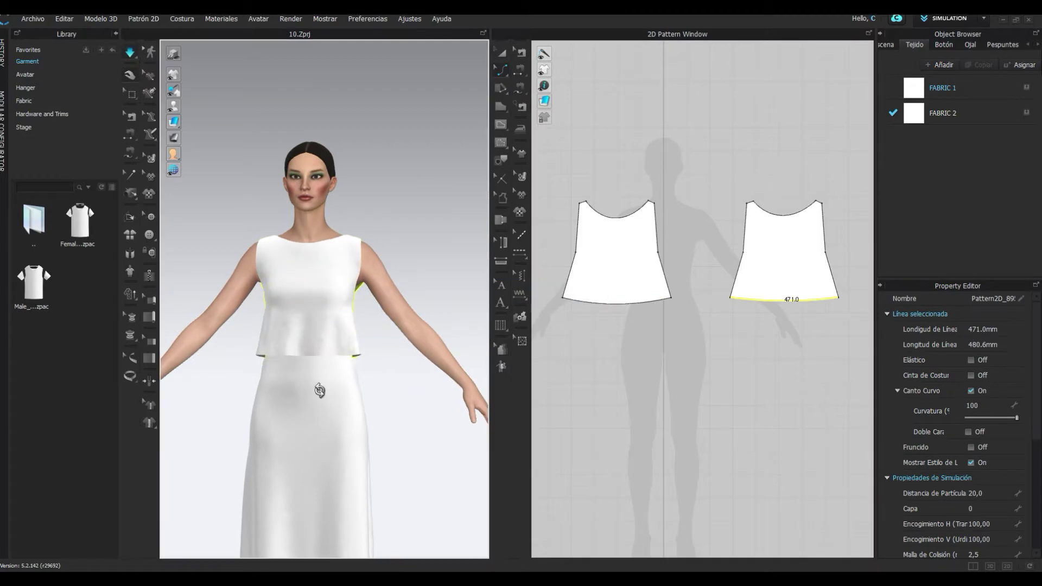
Adjust the back top piece's edge curve and bend the front armhole edge
{"action": "key", "text": "z"}
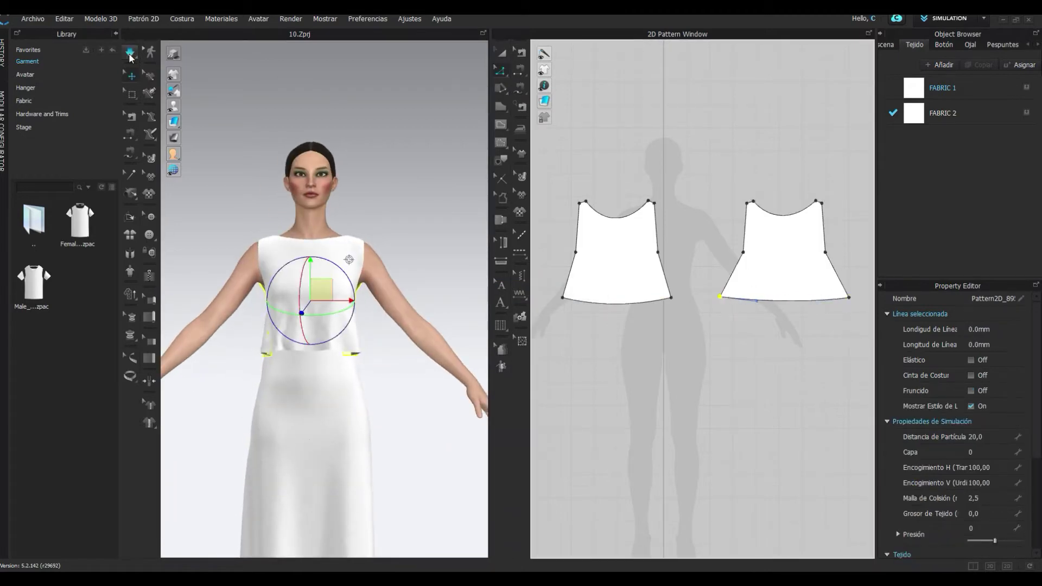
{"action": "left_click", "coordinate": [131, 52]}
{"action": "mouse_move", "coordinate": [400, 435]}
{"action": "right_mouse_down"}
{"action": "mouse_move", "coordinate": [326, 390]}
{"action": "mouse_move", "coordinate": [456, 404]}
{"action": "right_mouse_up"}
{"action": "left_click", "coordinate": [304, 358]}
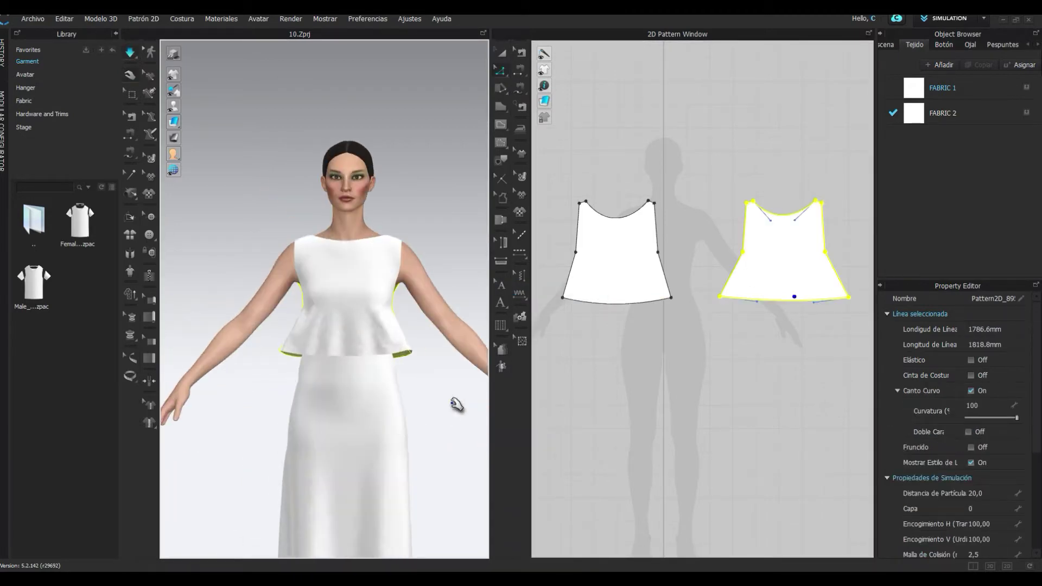
{"action": "left_click", "coordinate": [500, 69]}
{"action": "left_click", "coordinate": [546, 116]}
{"action": "left_click", "coordinate": [646, 231]}
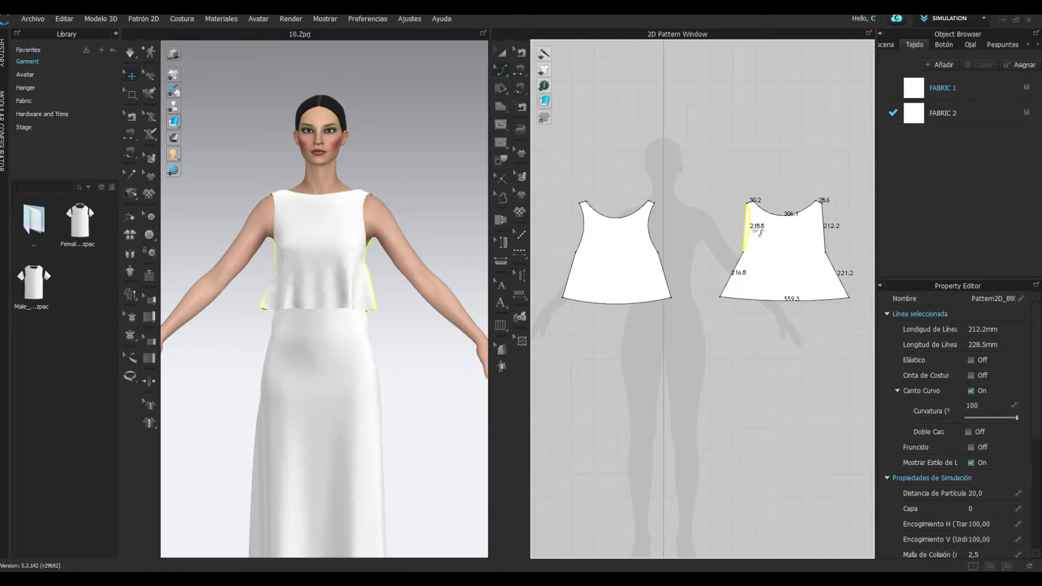
Reposition the front top piece and reshape the back neckline curve
{"action": "left_click", "coordinate": [131, 52]}
{"action": "mouse_move", "coordinate": [386, 303]}
{"action": "right_mouse_down"}
{"action": "mouse_move", "coordinate": [203, 353]}
{"action": "mouse_move", "coordinate": [325, 353]}
{"action": "right_mouse_up"}
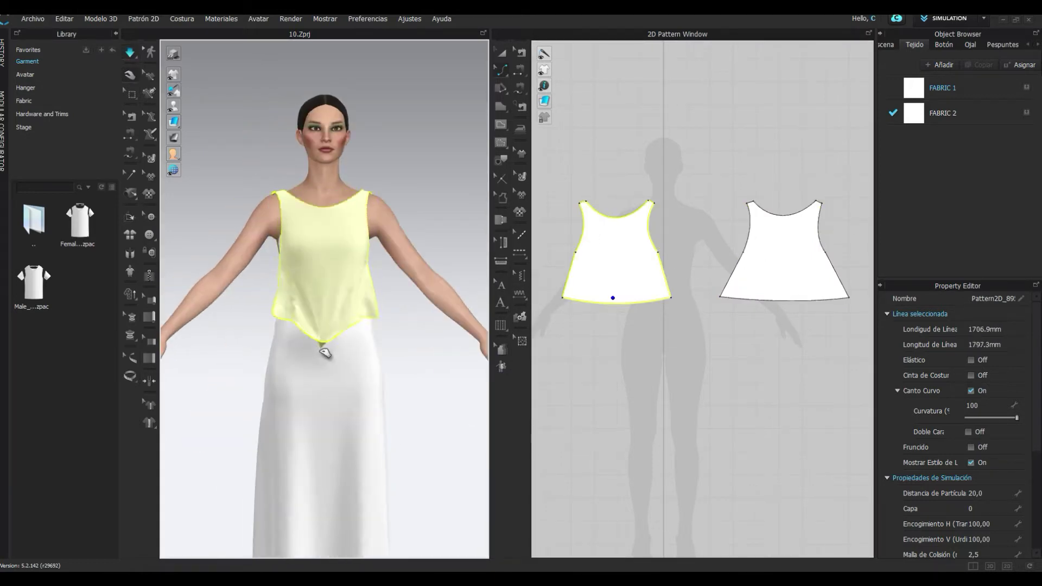
{"action": "right_click_drag", "start_coordinate": [418, 349], "coordinate": [271, 347]}
{"action": "left_click", "coordinate": [304, 198]}
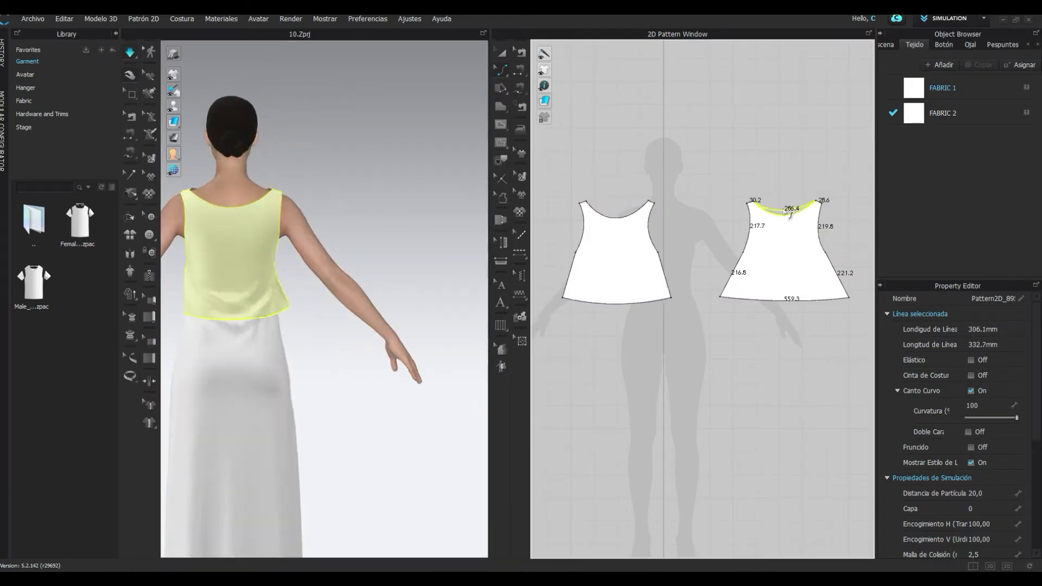
{"action": "right_click_drag", "start_coordinate": [304, 198], "coordinate": [434, 326]}
{"action": "right_click_drag", "start_coordinate": [627, 251], "coordinate": [707, 269]}
Delete the overlapping piece and draw a new sleeve outline, moving it up and left
{"action": "key", "text": "Delete"}
{"action": "key", "text": "h"}
{"action": "left_click", "coordinate": [707, 221]}
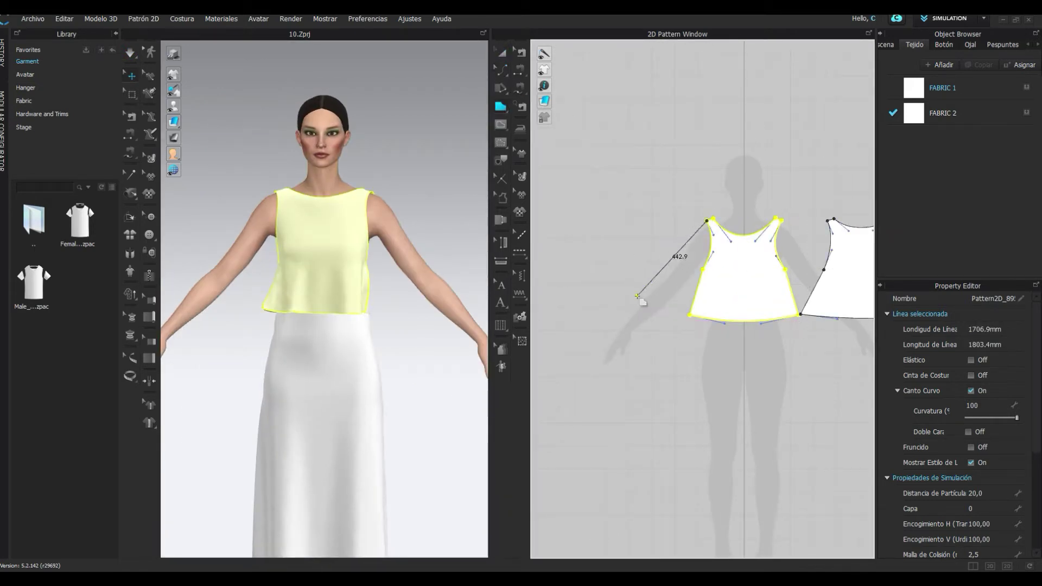
{"action": "key", "text": "Escape"}
{"action": "right_click_drag", "start_coordinate": [707, 221], "coordinate": [748, 267]}
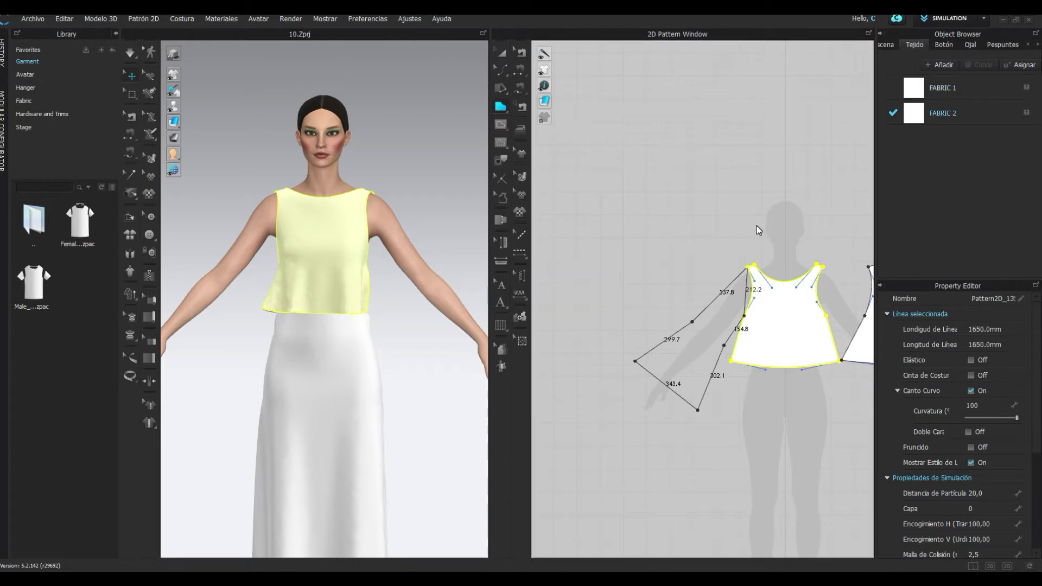
{"action": "left_click", "coordinate": [502, 59]}
{"action": "left_click_drag", "start_coordinate": [693, 336], "coordinate": [659, 247]}
Unfold the sleeve symmetrically (Desdoblar) around its straight edge
{"action": "right_click", "coordinate": [668, 218]}
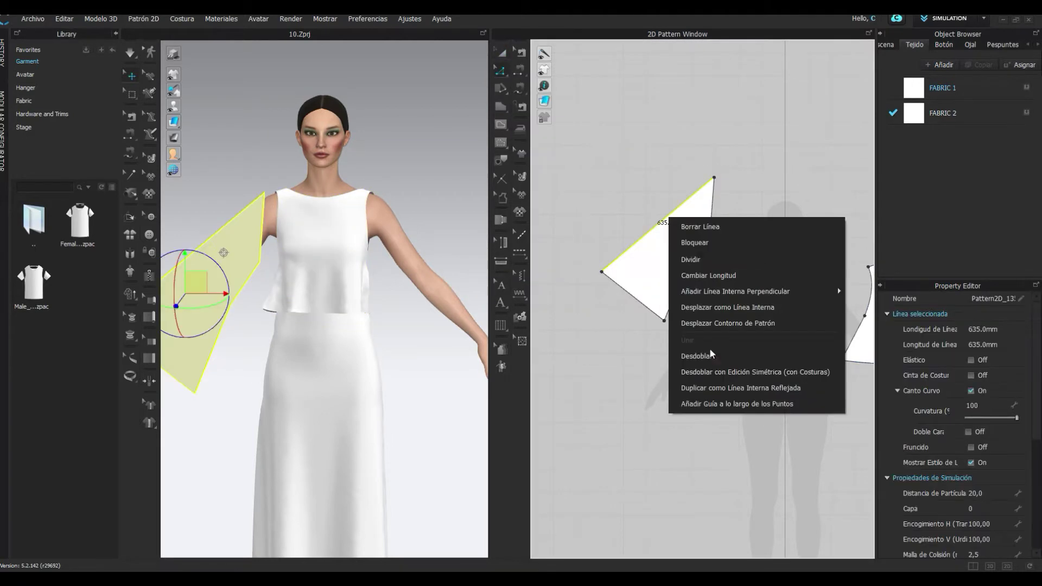
{"action": "left_click", "coordinate": [700, 355]}
{"action": "left_click", "coordinate": [502, 71]}
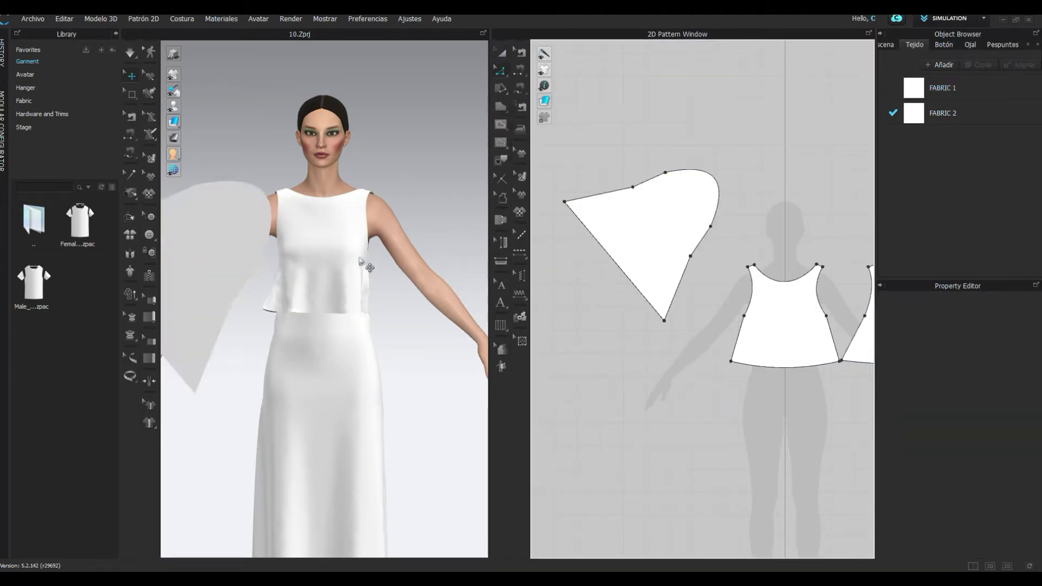
{"action": "left_click", "coordinate": [674, 233]}
{"action": "mouse_move", "coordinate": [359, 347]}
{"action": "right_mouse_down"}
{"action": "mouse_move", "coordinate": [320, 366]}
{"action": "mouse_move", "coordinate": [400, 409]}
{"action": "mouse_move", "coordinate": [348, 380]}
{"action": "right_mouse_up"}
{"action": "scroll", "coordinate": [798, 154], "scroll_direction": "down", "scroll_amount": 3}
{"action": "scroll", "coordinate": [798, 153], "scroll_direction": "up", "scroll_amount": 3}
Paste a mirrored copy of the sleeve for the other arm
{"action": "key", "text": "ctrl+c"}
{"action": "key", "text": "ctrl+r"}
{"action": "left_click", "coordinate": [798, 154]}
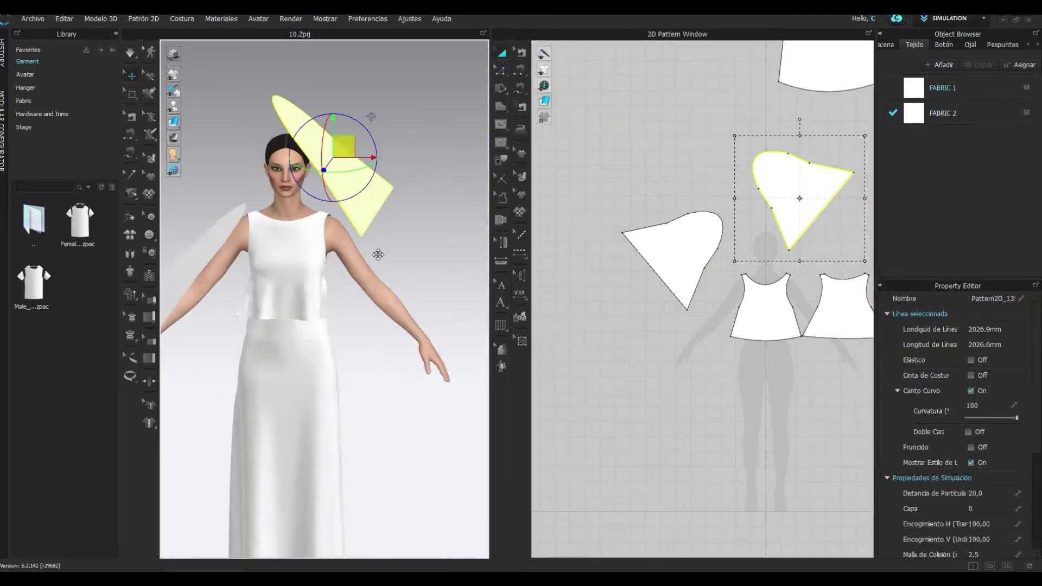
{"action": "left_click", "coordinate": [501, 70]}
{"action": "left_click", "coordinate": [555, 153]}
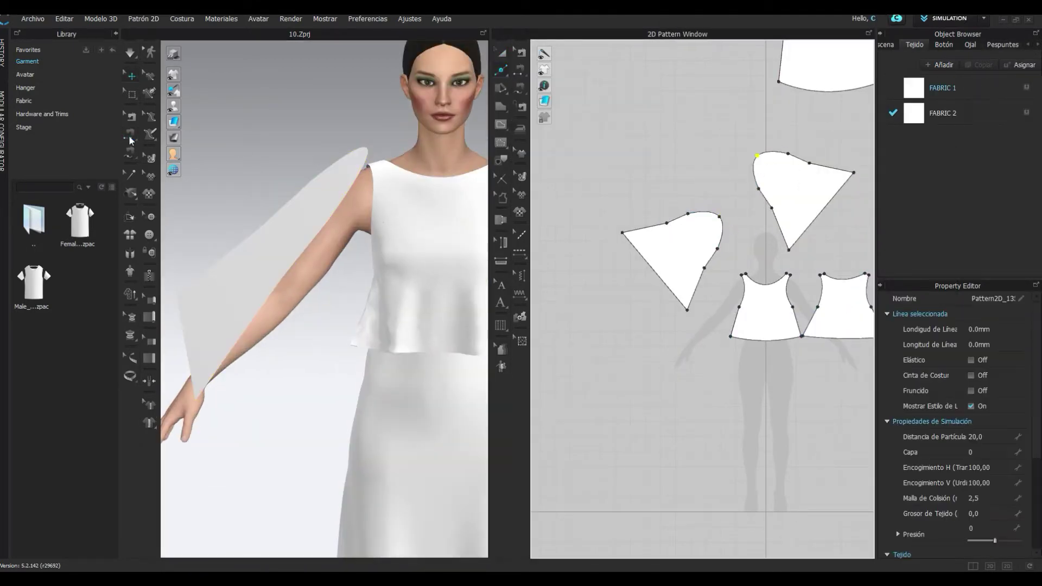
{"action": "mouse_move", "coordinate": [400, 214]}
{"action": "right_mouse_down"}
{"action": "mouse_move", "coordinate": [337, 341]}
{"action": "mouse_move", "coordinate": [431, 221]}
{"action": "mouse_move", "coordinate": [326, 272]}
{"action": "right_mouse_up"}
Sew the sleeve caps into the armholes and re-run simulation to drape the bell sleeves
{"action": "left_click", "coordinate": [338, 340]}
{"action": "key", "text": "q"}
{"action": "left_click", "coordinate": [304, 348]}
{"action": "right_click_drag", "start_coordinate": [304, 348], "coordinate": [377, 261]}
{"action": "key", "text": "2"}
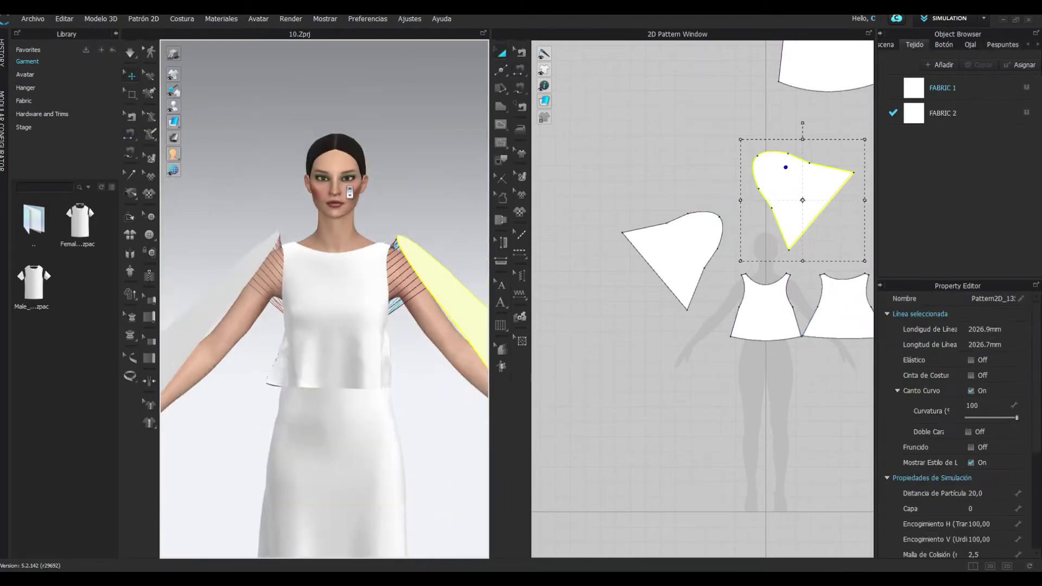
{"action": "left_click", "coordinate": [130, 52]}
{"action": "left_click", "coordinate": [130, 52]}
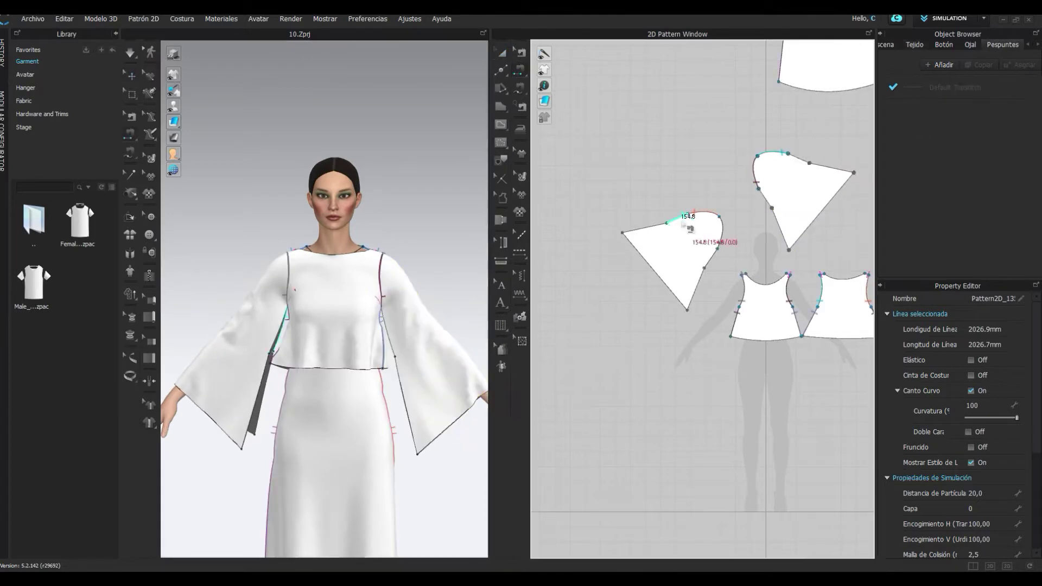
{"action": "key", "text": "b"}
{"action": "left_click", "coordinate": [662, 227]}
{"action": "key", "text": "space"}
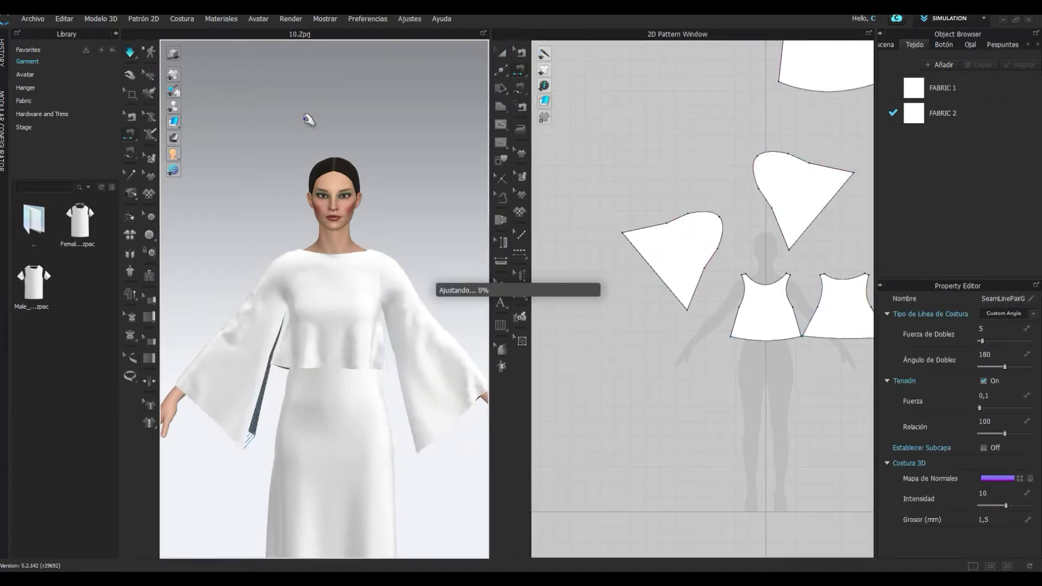
{"action": "right_click", "coordinate": [787, 287]}
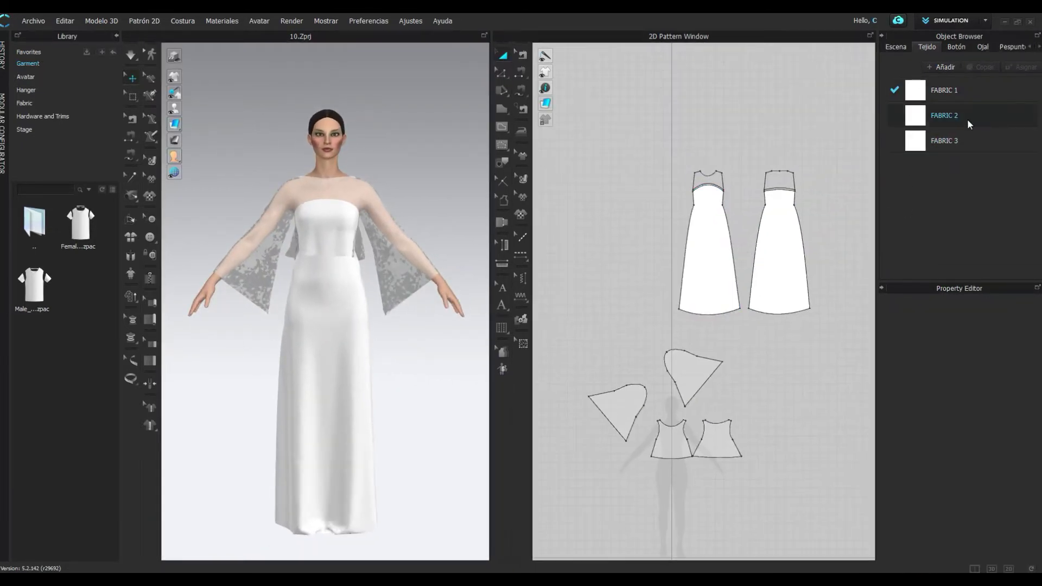
Load lace texture 2 from fondos telas > encajes > arreglados onto FABRIC 1
{"action": "left_click", "coordinate": [963, 92]}
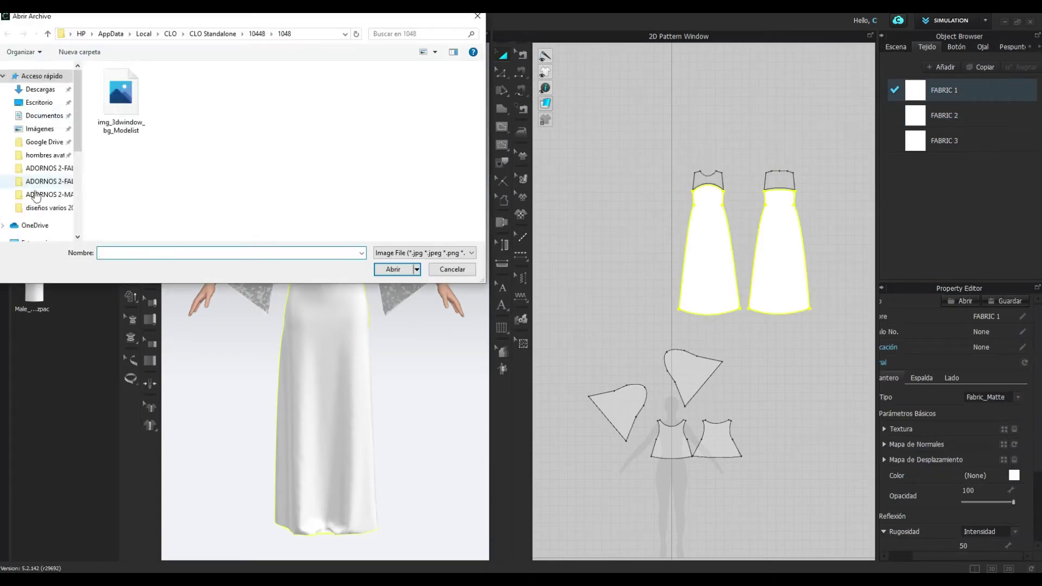
{"action": "scroll", "coordinate": [37, 196], "scroll_direction": "down", "scroll_amount": 3}
{"action": "left_click", "coordinate": [44, 186]}
{"action": "double_click", "coordinate": [124, 109]}
{"action": "scroll", "coordinate": [157, 193], "scroll_direction": "down", "scroll_amount": 3}
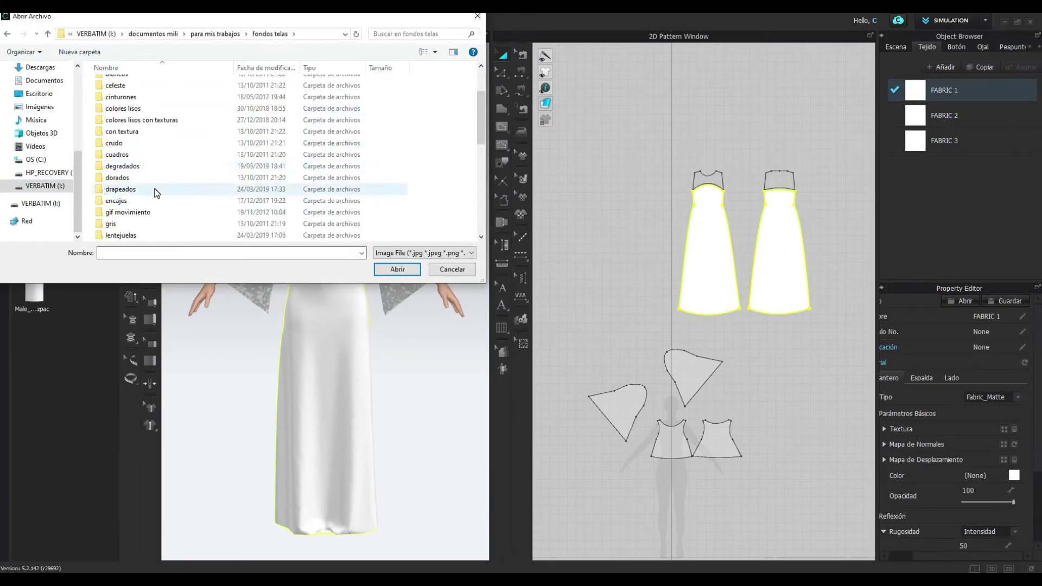
{"action": "double_click", "coordinate": [157, 200]}
{"action": "double_click", "coordinate": [289, 146]}
{"action": "left_click", "coordinate": [397, 270]}
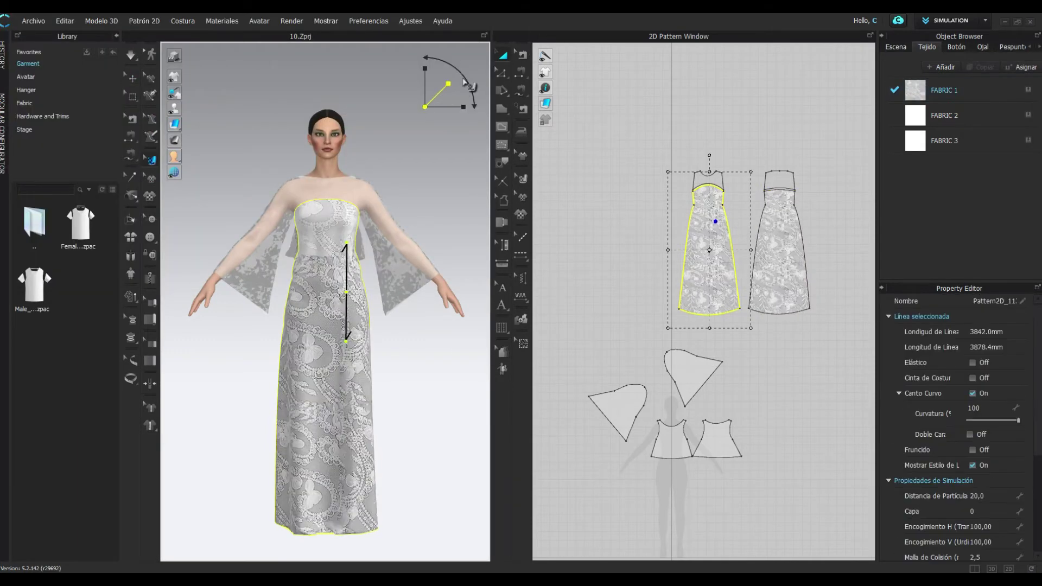
Inspect the lace gown from several angles, then return to front view and select FABRIC 1
{"action": "mouse_move", "coordinate": [304, 356]}
{"action": "right_mouse_down"}
{"action": "mouse_move", "coordinate": [217, 356]}
{"action": "mouse_move", "coordinate": [414, 356]}
{"action": "right_mouse_up"}
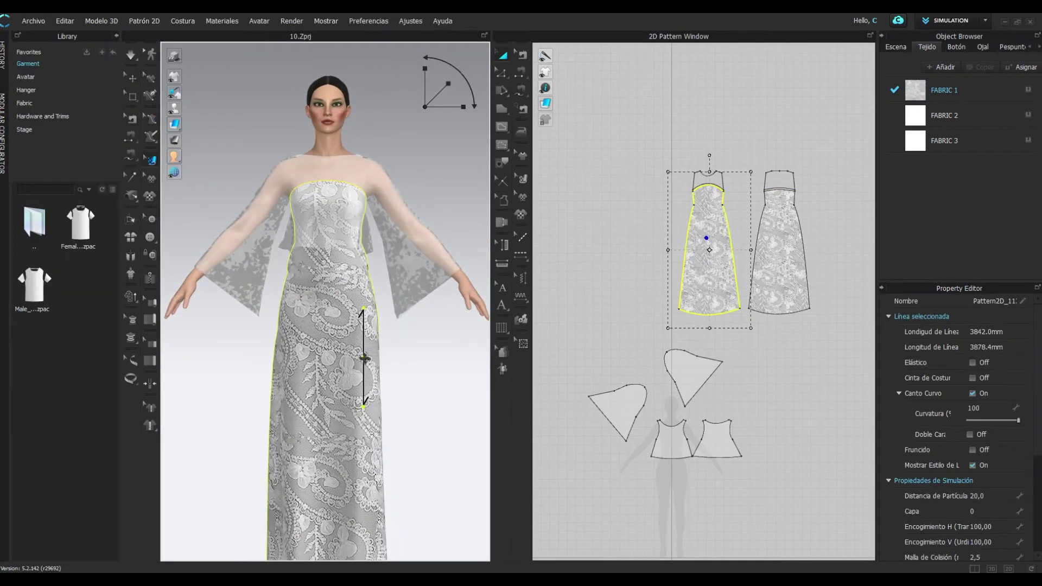
{"action": "key", "text": "8"}
{"action": "left_click", "coordinate": [277, 448]}
{"action": "right_click_drag", "start_coordinate": [277, 449], "coordinate": [480, 422]}
{"action": "key", "text": "8"}
{"action": "left_click", "coordinate": [480, 422]}
{"action": "key", "text": "2"}
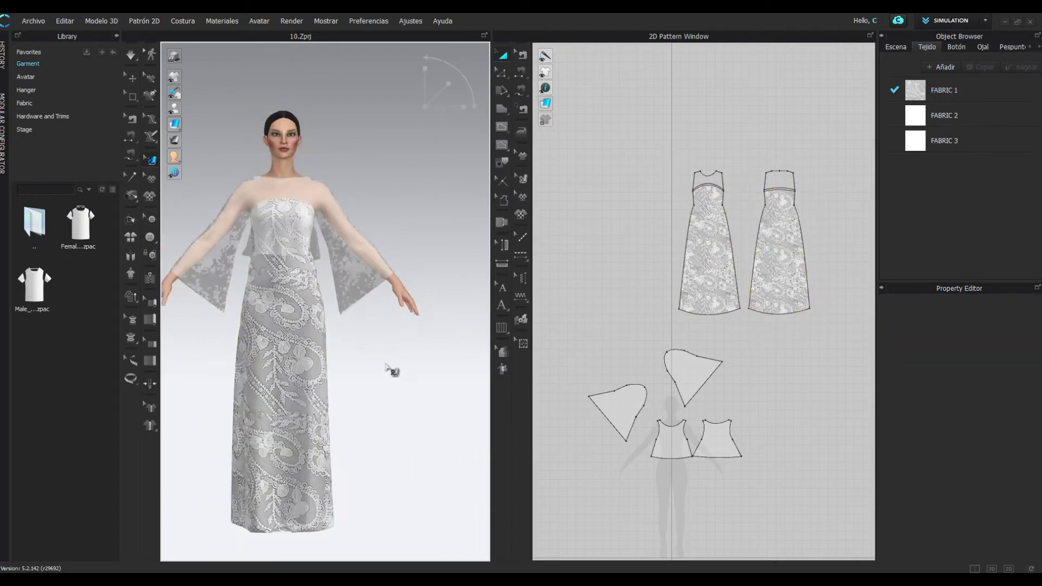
{"action": "left_click", "coordinate": [956, 91]}
Tint FABRIC 1 pale mint green (E2FFD7)
{"action": "left_click", "coordinate": [1014, 475]}
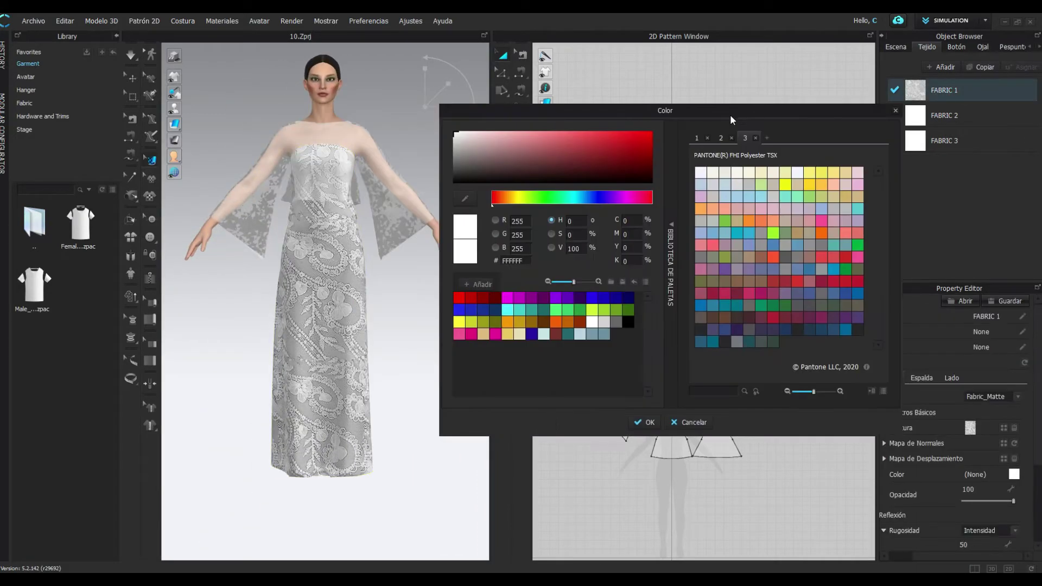
{"action": "left_click", "coordinate": [550, 197]}
{"action": "left_click", "coordinate": [581, 140]}
{"action": "left_click", "coordinate": [485, 133]}
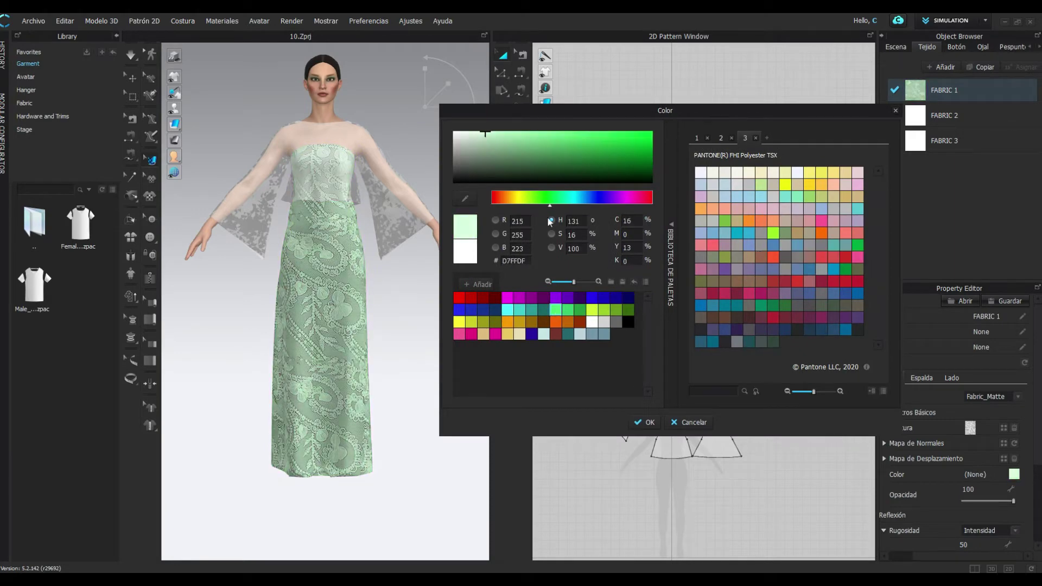
{"action": "left_click", "coordinate": [645, 422]}
{"action": "left_click", "coordinate": [1015, 474]}
{"action": "left_click", "coordinate": [488, 422]}
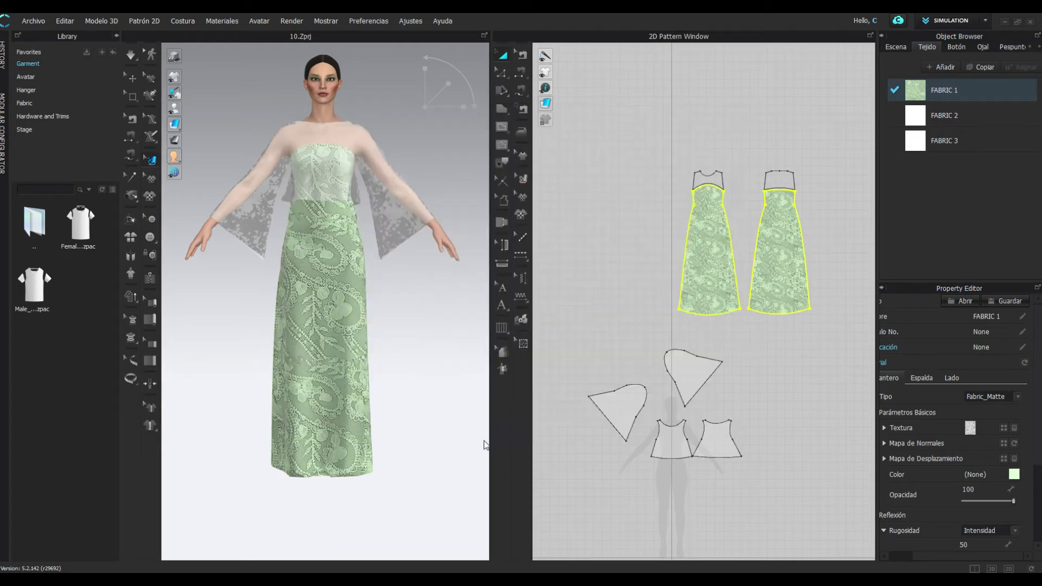
Apply the same pale green colour to FABRIC 3
{"action": "left_click", "coordinate": [944, 141]}
{"action": "left_click", "coordinate": [1014, 475]}
{"action": "double_click", "coordinate": [459, 334]}
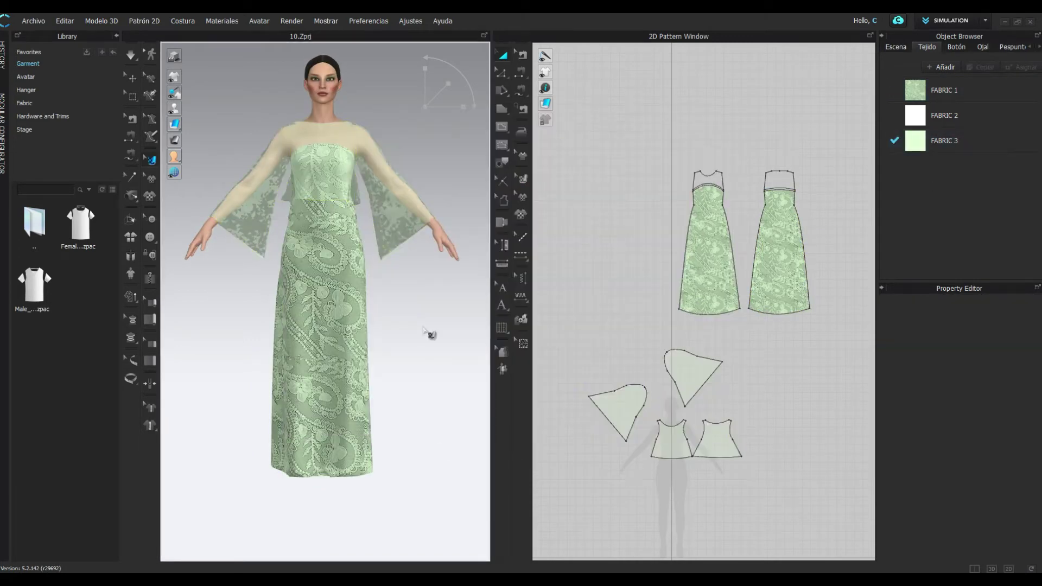
{"action": "scroll", "coordinate": [362, 399], "scroll_direction": "up", "scroll_amount": 5}
{"action": "scroll", "coordinate": [362, 399], "scroll_direction": "up", "scroll_amount": 3}
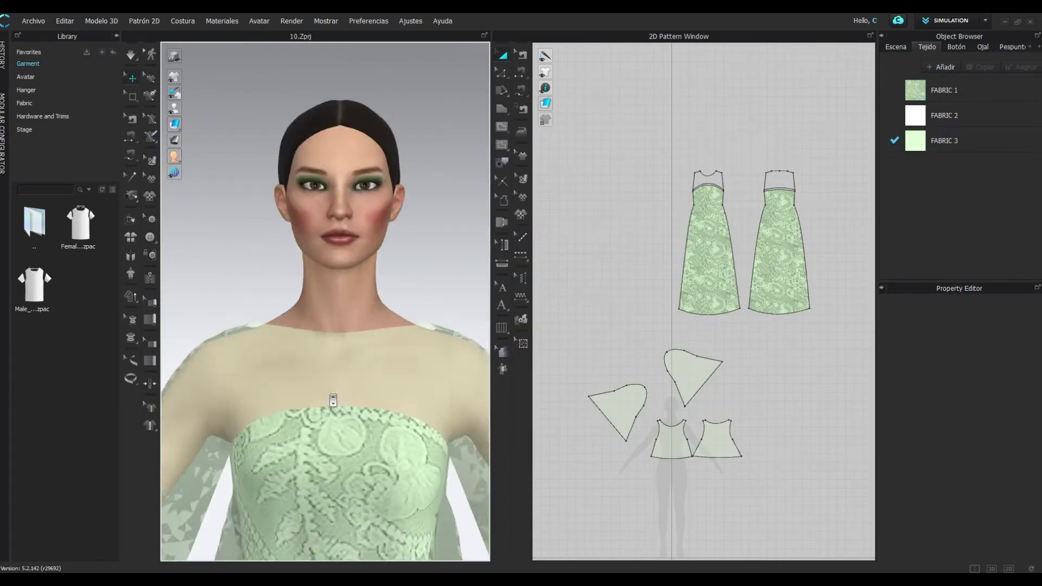
{"action": "scroll", "coordinate": [706, 238], "scroll_direction": "up", "scroll_amount": 5}
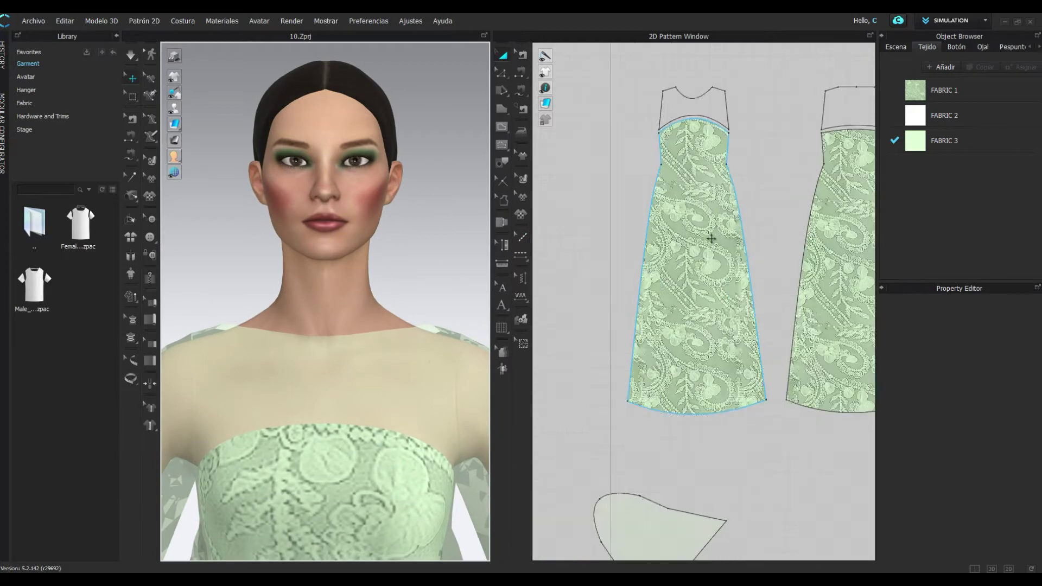
{"action": "scroll", "coordinate": [724, 223], "scroll_direction": "up", "scroll_amount": 3}
Add a topstitch along the bodice neckline using the Buttonhole profile
{"action": "scroll", "coordinate": [718, 244], "scroll_direction": "up", "scroll_amount": 2}
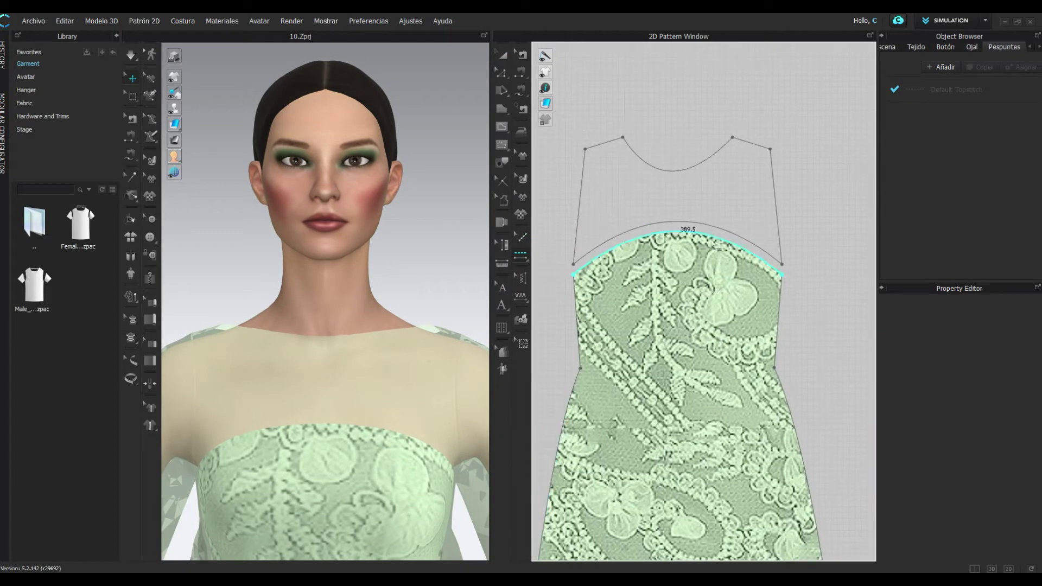
{"action": "left_click", "coordinate": [770, 396]}
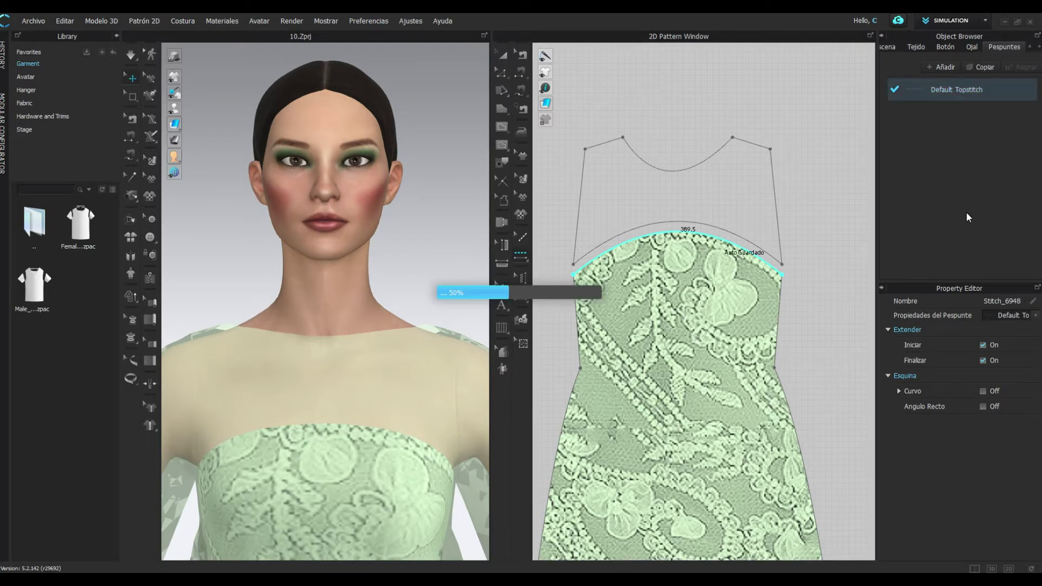
{"action": "left_click_drag", "start_coordinate": [987, 556], "coordinate": [1026, 556]}
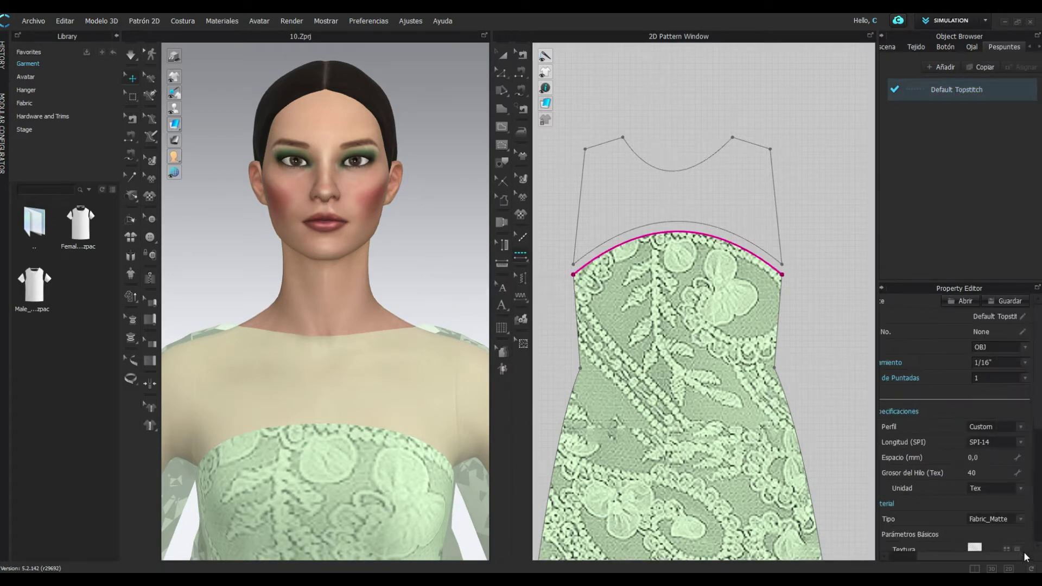
{"action": "left_click", "coordinate": [1010, 448]}
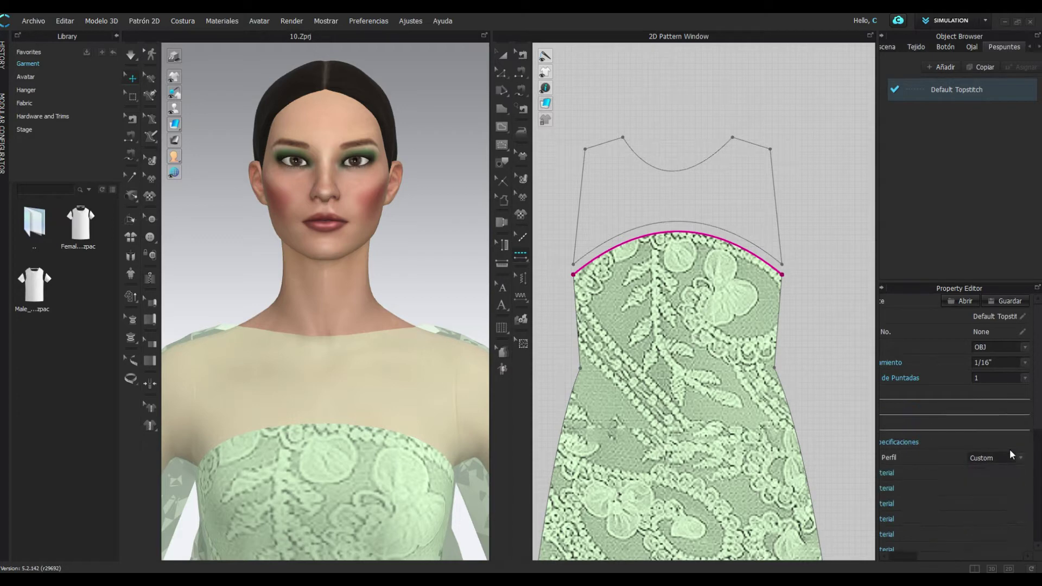
Colour the topstitch thread a slightly darkened pale green (D1EAC6)
{"action": "scroll", "coordinate": [1022, 478], "scroll_direction": "down", "scroll_amount": 3}
{"action": "left_click", "coordinate": [1017, 474]}
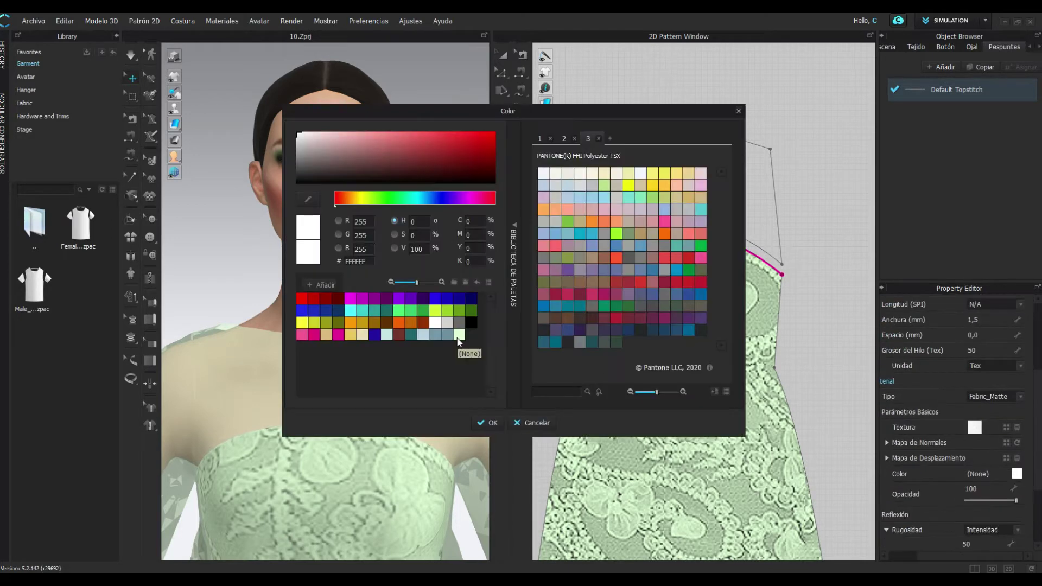
{"action": "left_click", "coordinate": [459, 335]}
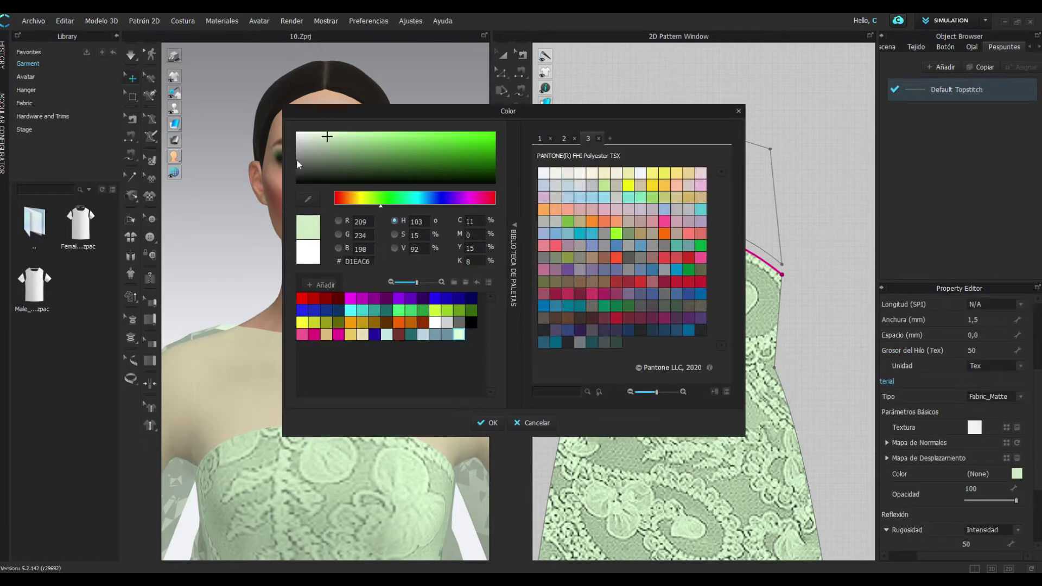
{"action": "left_click", "coordinate": [330, 145]}
{"action": "left_click", "coordinate": [488, 426]}
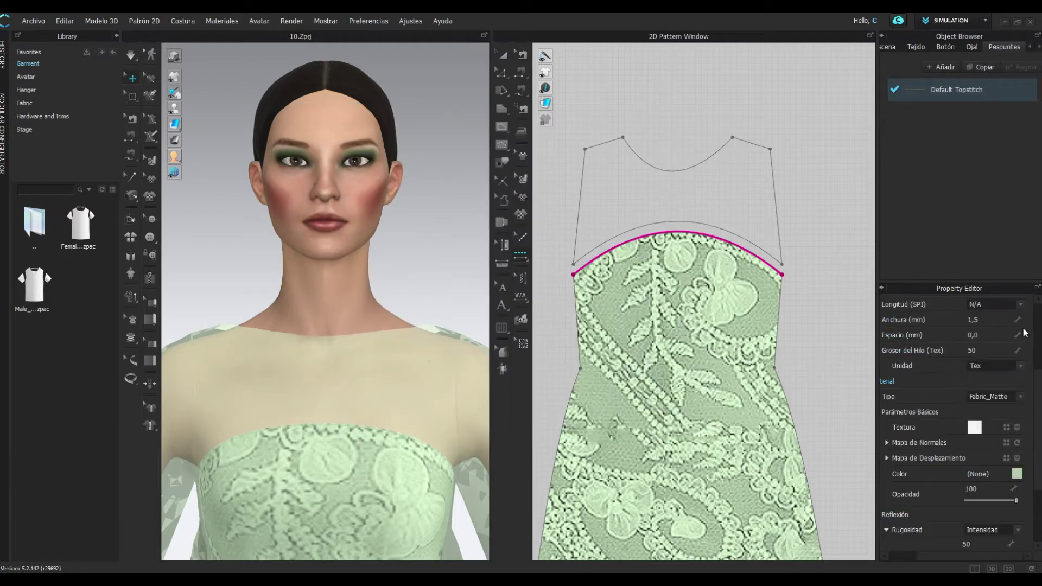
Enter 5 as the topstitch width and review the remaining thread properties
{"action": "type", "text": "5"}
{"action": "key", "text": "Return"}
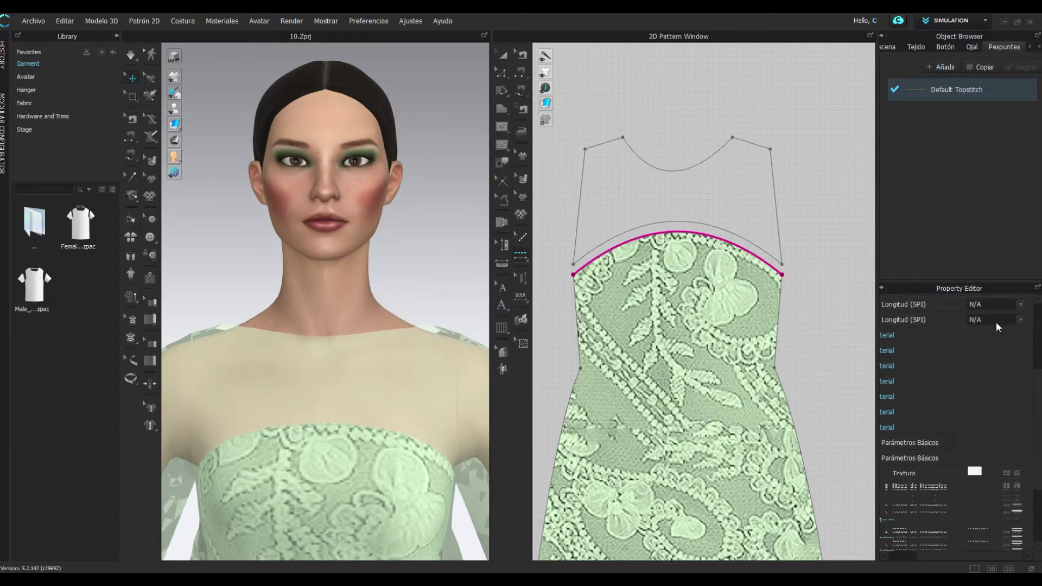
{"action": "scroll", "coordinate": [320, 506], "scroll_direction": "down", "scroll_amount": 2}
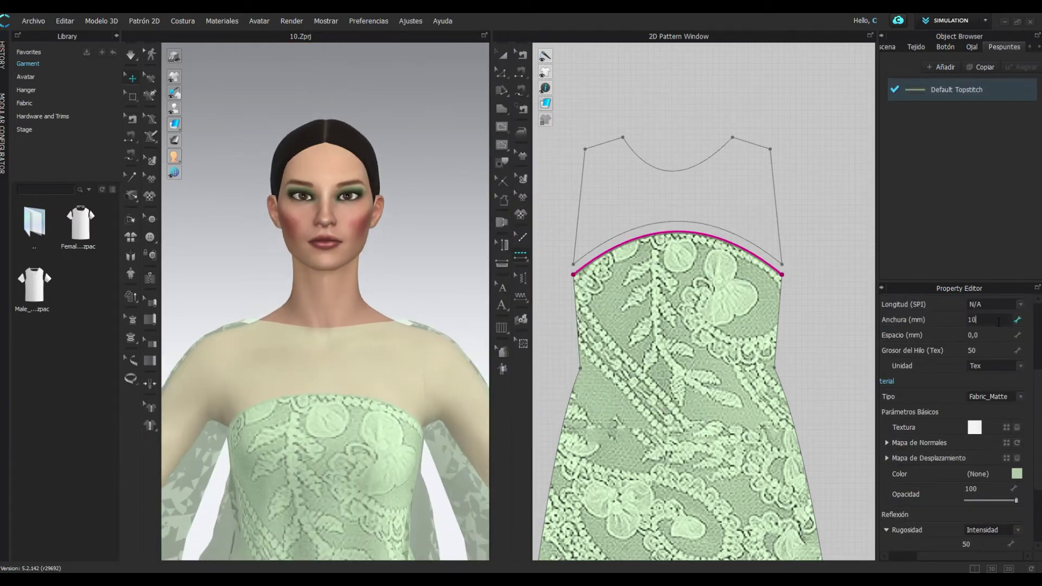
{"action": "scroll", "coordinate": [366, 458], "scroll_direction": "down", "scroll_amount": 1}
{"action": "scroll", "coordinate": [362, 425], "scroll_direction": "up", "scroll_amount": 3}
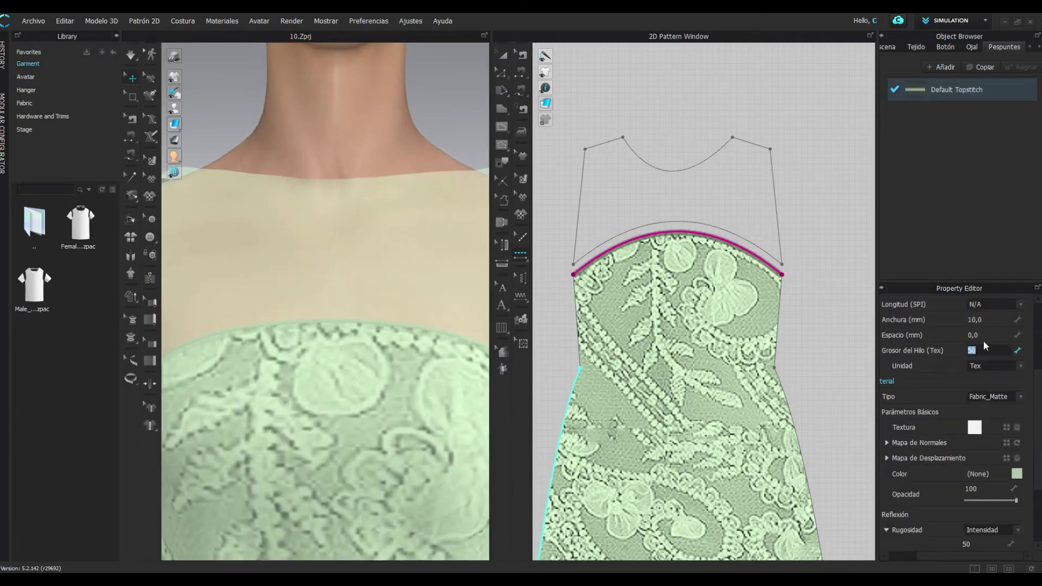
{"action": "scroll", "coordinate": [983, 342], "scroll_direction": "up", "scroll_amount": 3}
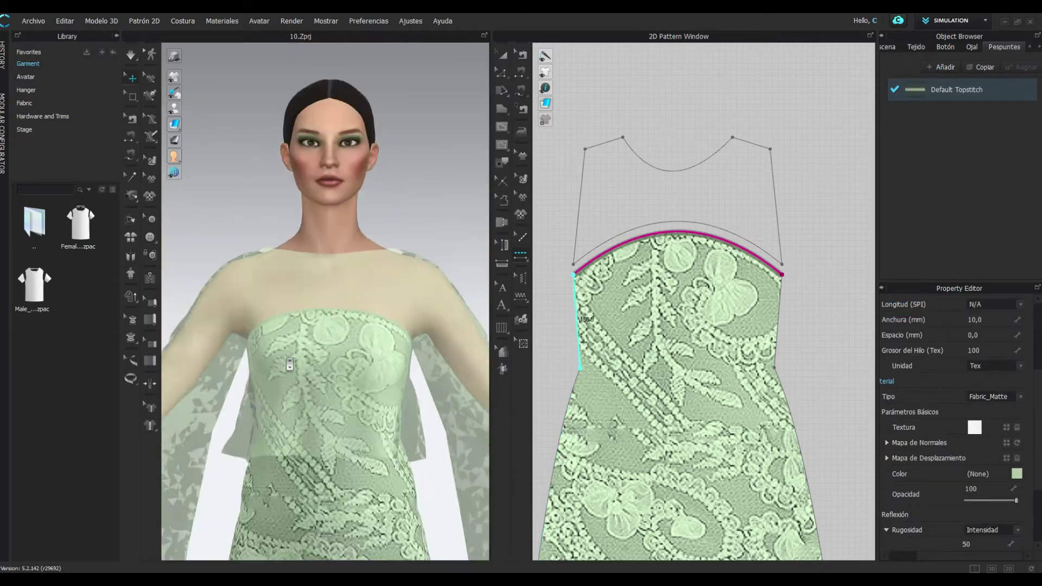
Duplicate the Default Topstitch style and give the copy a 5 mm width
{"action": "scroll", "coordinate": [757, 421], "scroll_direction": "down", "scroll_amount": 5}
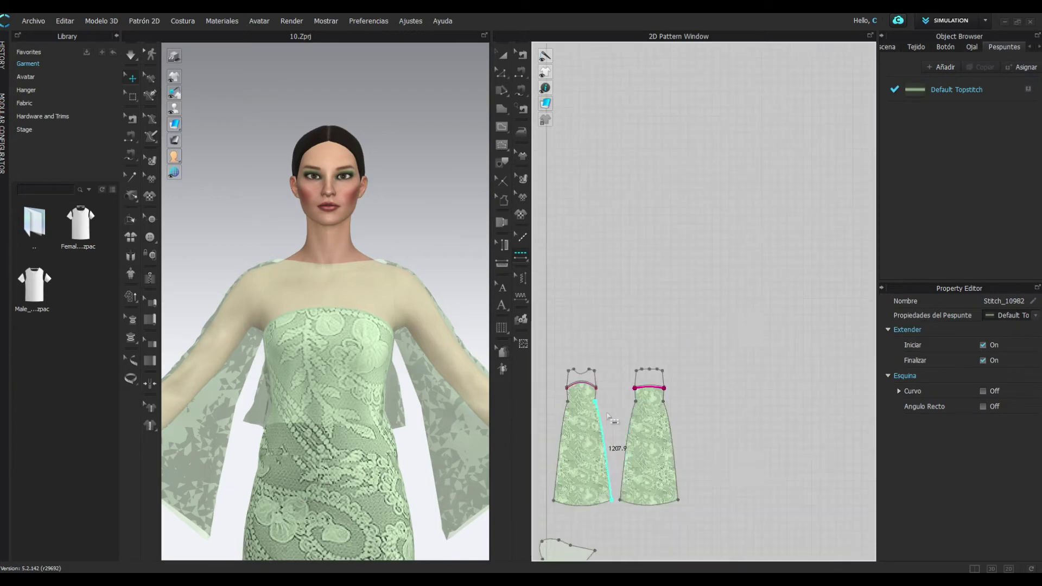
{"action": "scroll", "coordinate": [691, 366], "scroll_direction": "up", "scroll_amount": 6}
{"action": "scroll", "coordinate": [759, 395], "scroll_direction": "up", "scroll_amount": 1}
{"action": "scroll", "coordinate": [786, 396], "scroll_direction": "down", "scroll_amount": 5}
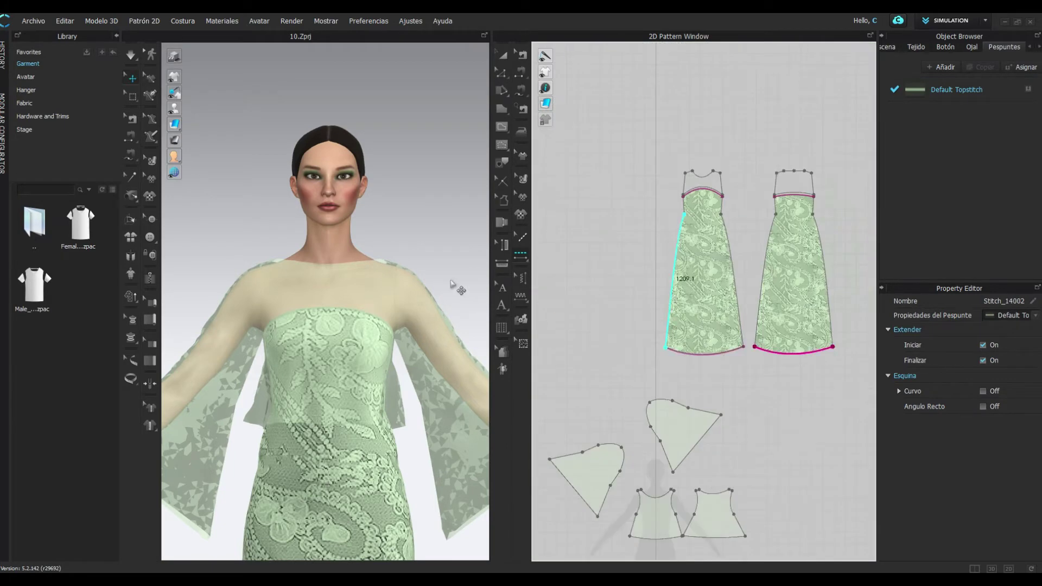
{"action": "scroll", "coordinate": [684, 280], "scroll_direction": "up", "scroll_amount": 3}
{"action": "scroll", "coordinate": [697, 326], "scroll_direction": "up", "scroll_amount": 3}
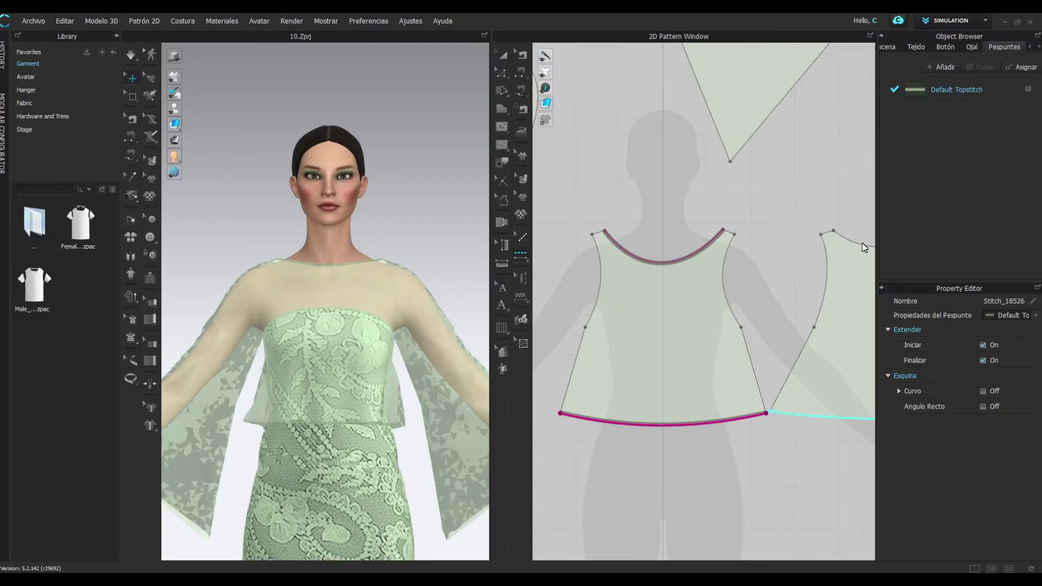
{"action": "scroll", "coordinate": [674, 398], "scroll_direction": "down", "scroll_amount": 4}
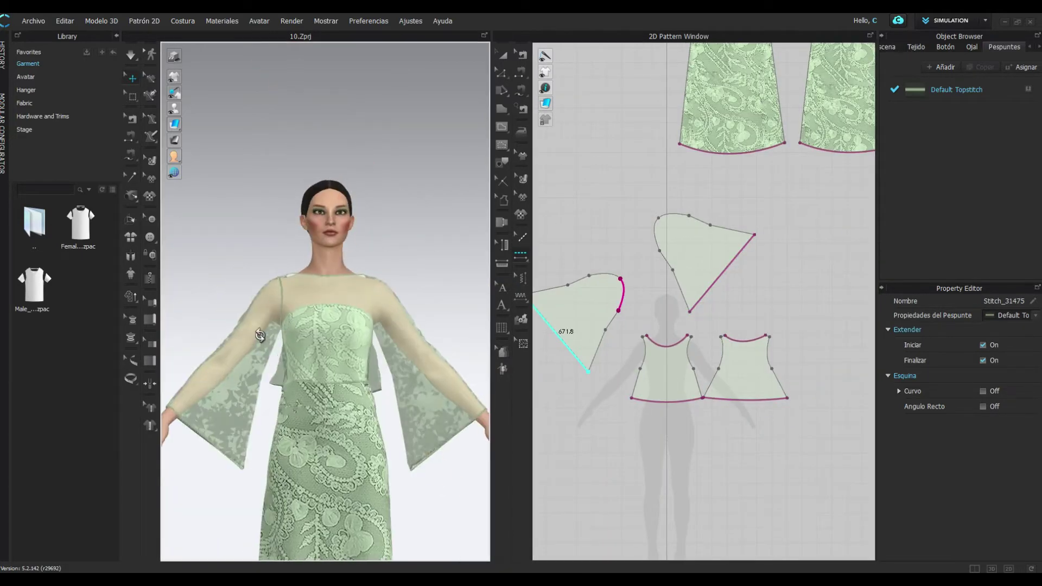
{"action": "scroll", "coordinate": [450, 245], "scroll_direction": "up", "scroll_amount": 3}
{"action": "left_click", "coordinate": [976, 88]}
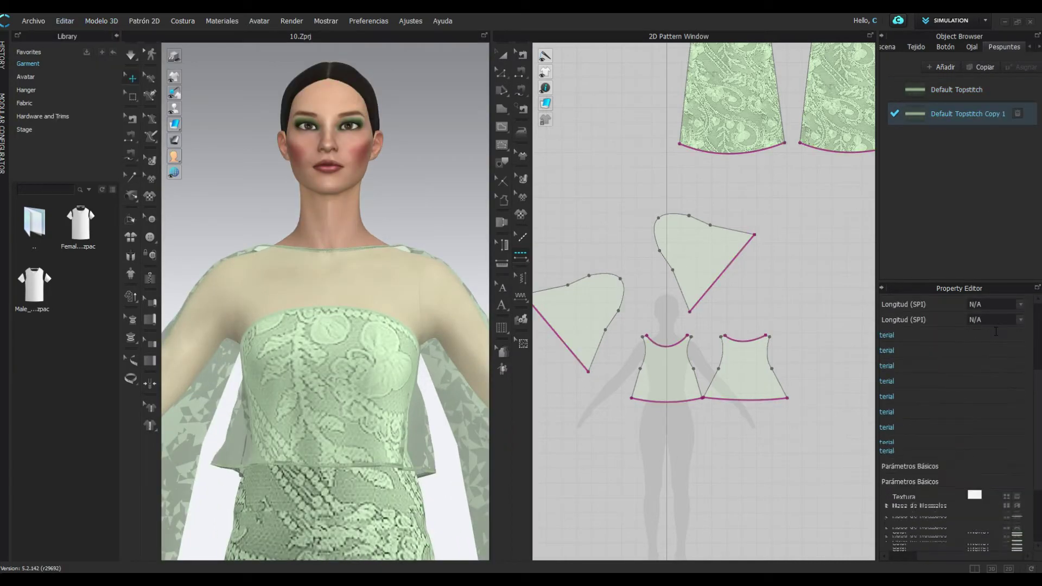
{"action": "left_click", "coordinate": [994, 320]}
{"action": "type", "text": "5"}
{"action": "key", "text": "Return"}
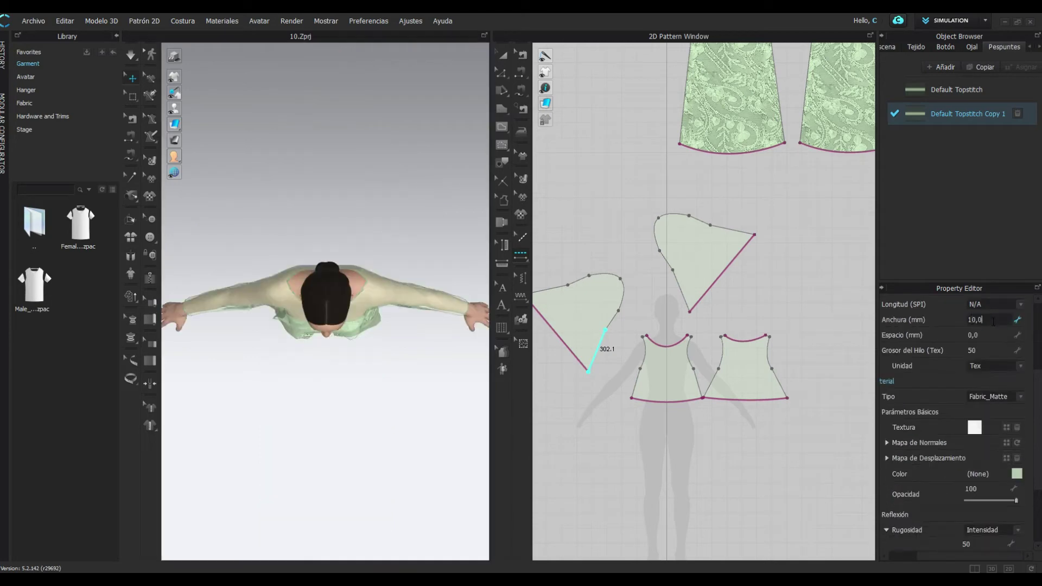
Stitch the sleeve's curved edge and short top edge with the 5 mm copy
{"action": "right_click_drag", "start_coordinate": [419, 399], "coordinate": [425, 296]}
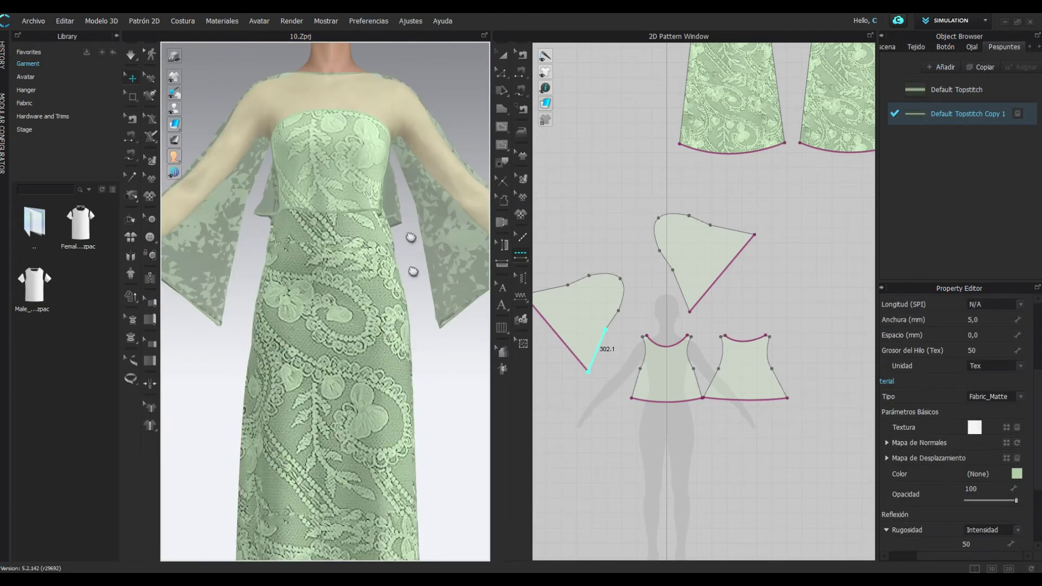
{"action": "left_click", "coordinate": [622, 295]}
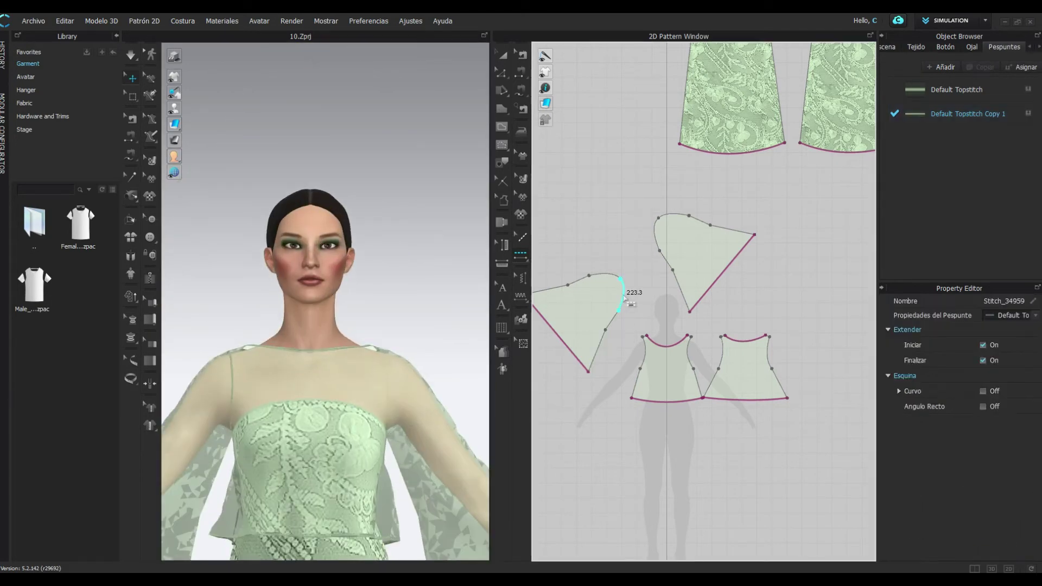
{"action": "left_click", "coordinate": [682, 218]}
{"action": "scroll", "coordinate": [401, 391], "scroll_direction": "down", "scroll_amount": 5}
{"action": "scroll", "coordinate": [403, 361], "scroll_direction": "up", "scroll_amount": 2}
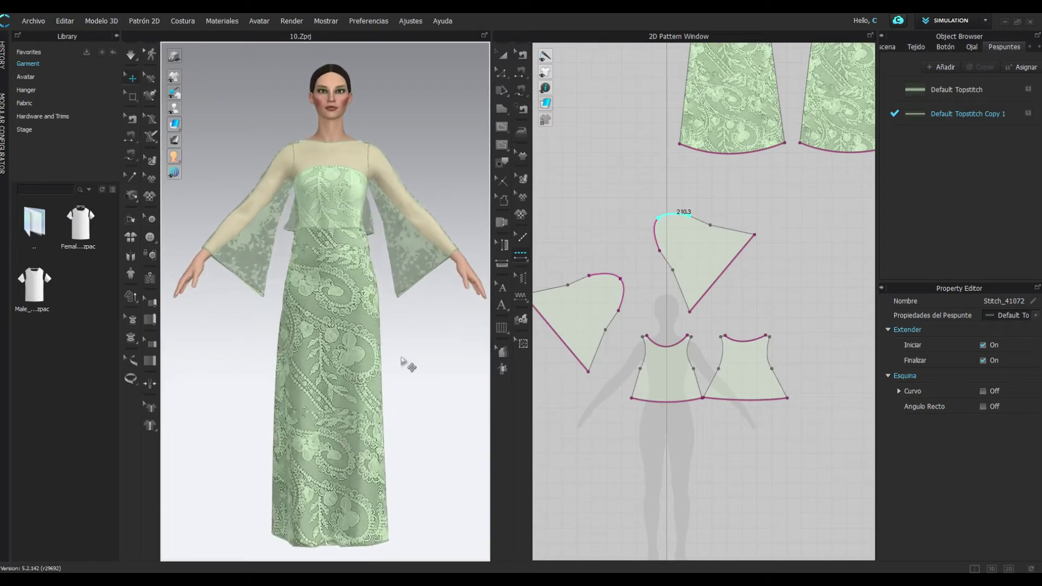
{"action": "scroll", "coordinate": [679, 244], "scroll_direction": "down", "scroll_amount": 3}
Select the dress pieces' side edges and move the right skirt piece down and right
{"action": "scroll", "coordinate": [679, 217], "scroll_direction": "up", "scroll_amount": 3}
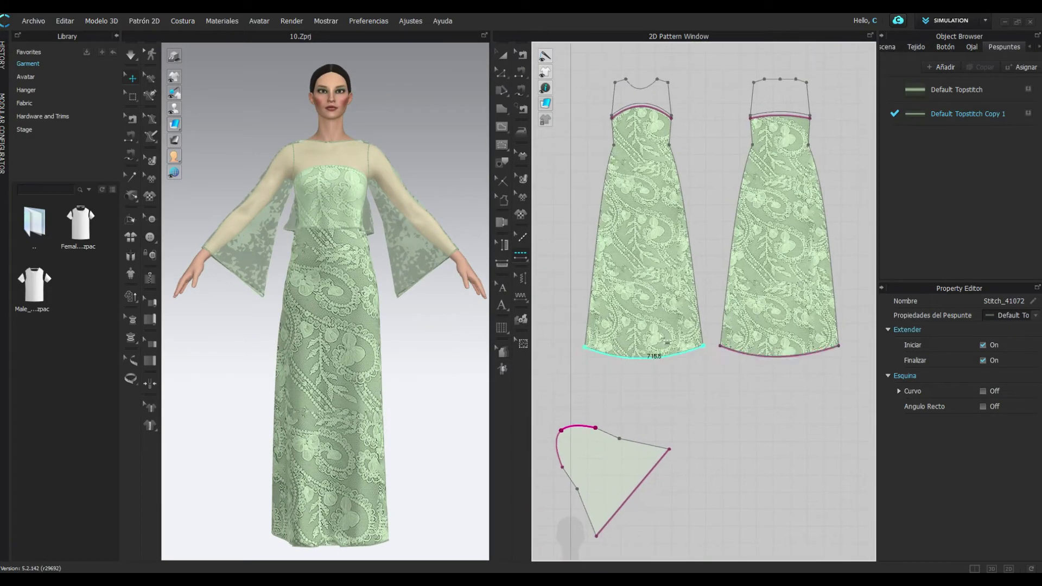
{"action": "left_click", "coordinate": [502, 73]}
{"action": "left_click", "coordinate": [570, 139]}
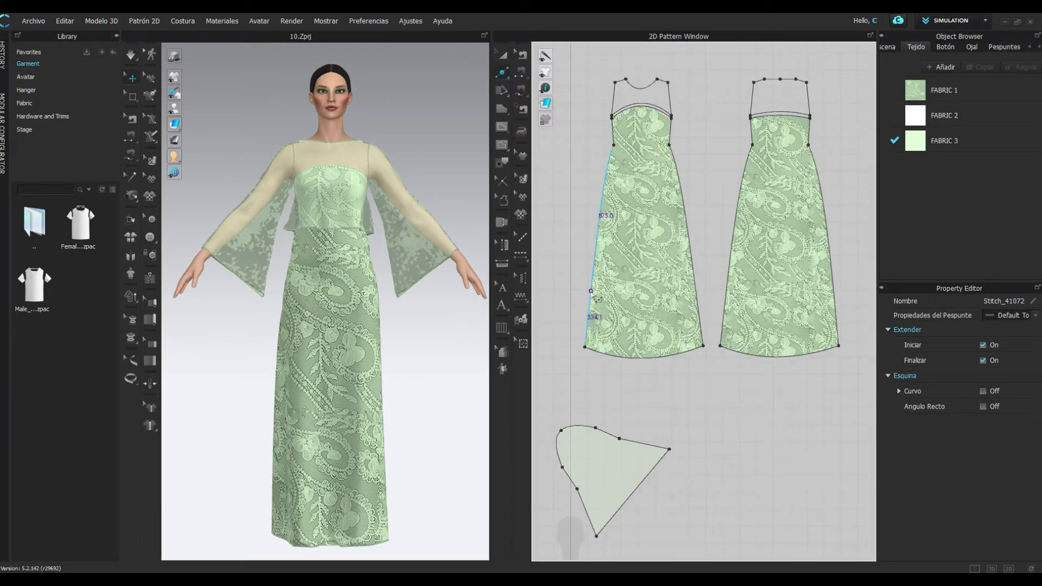
{"action": "left_click", "coordinate": [698, 294]}
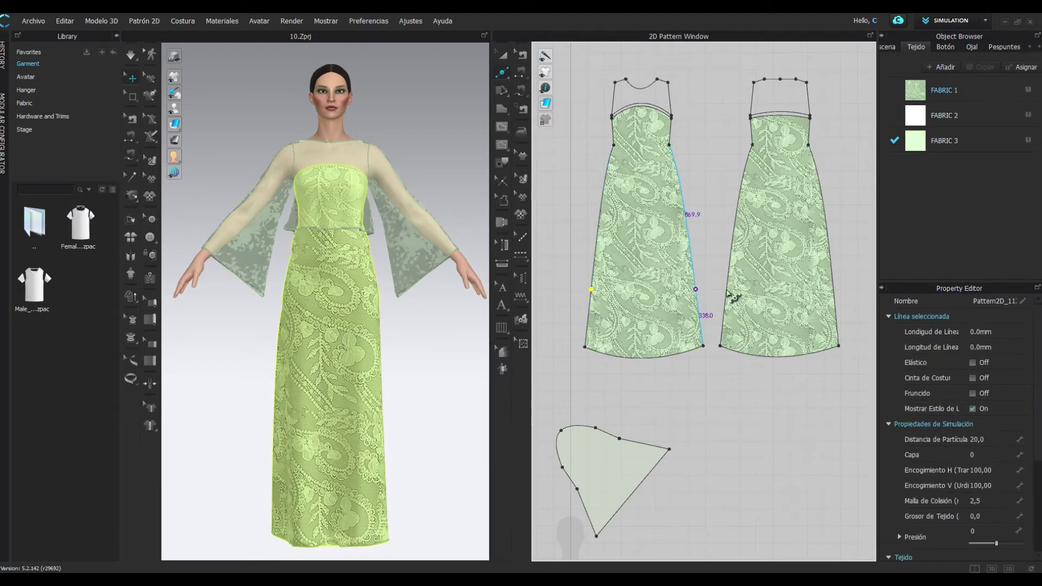
{"action": "left_click", "coordinate": [836, 293]}
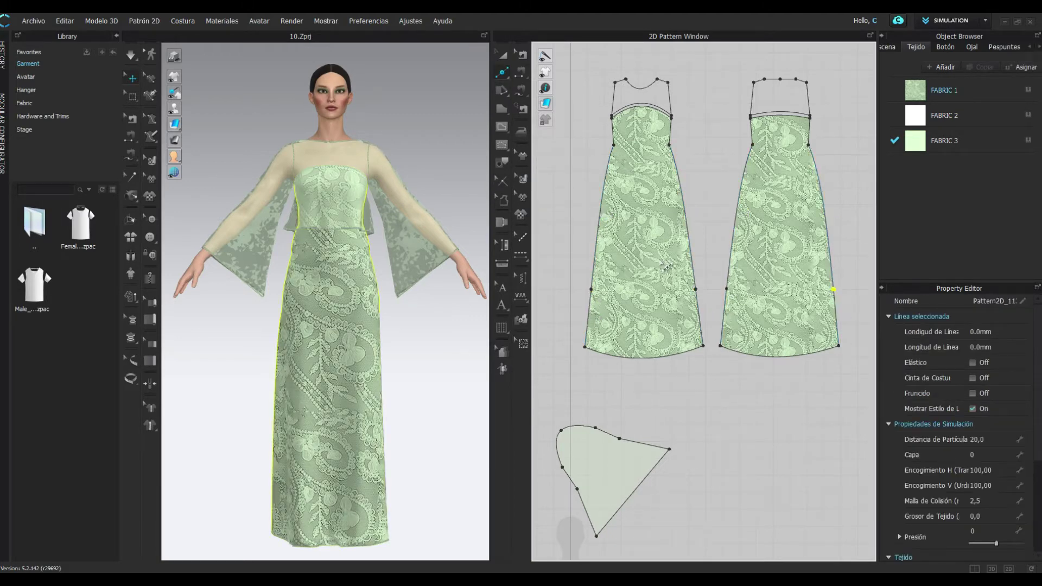
{"action": "scroll", "coordinate": [664, 266], "scroll_direction": "down", "scroll_amount": 3}
{"action": "left_click", "coordinate": [620, 306]}
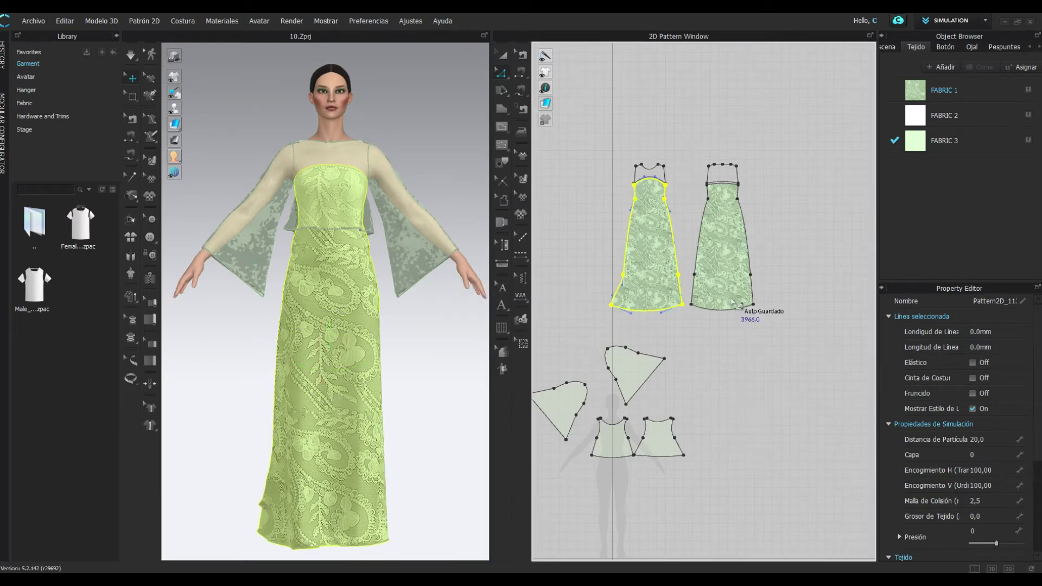
{"action": "left_click_drag", "start_coordinate": [726, 207], "coordinate": [774, 217]}
Select the right skirt piece's hem edge and re-simulate the gown
{"action": "key", "text": "z"}
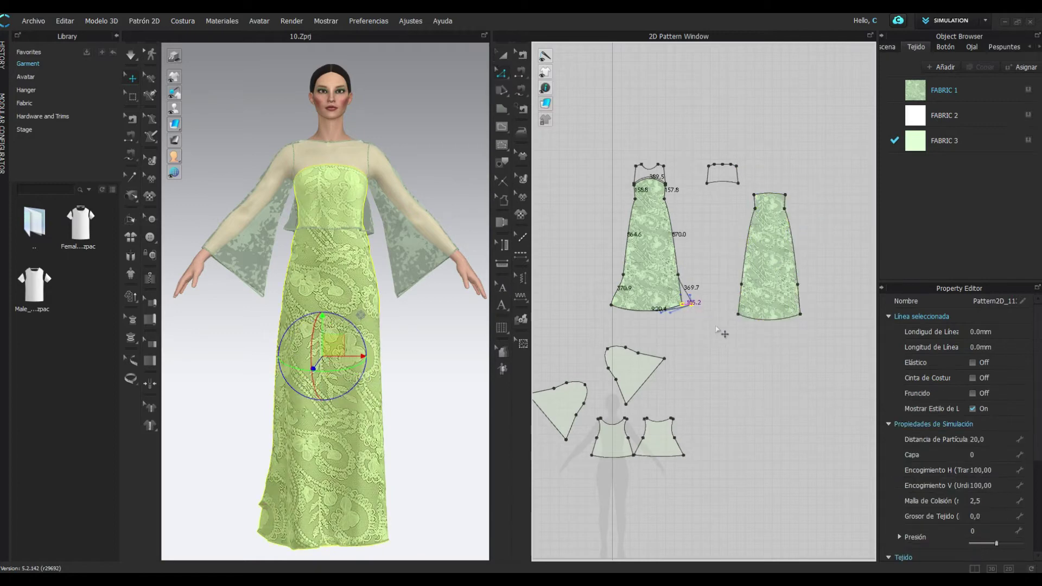
{"action": "left_click", "coordinate": [745, 320]}
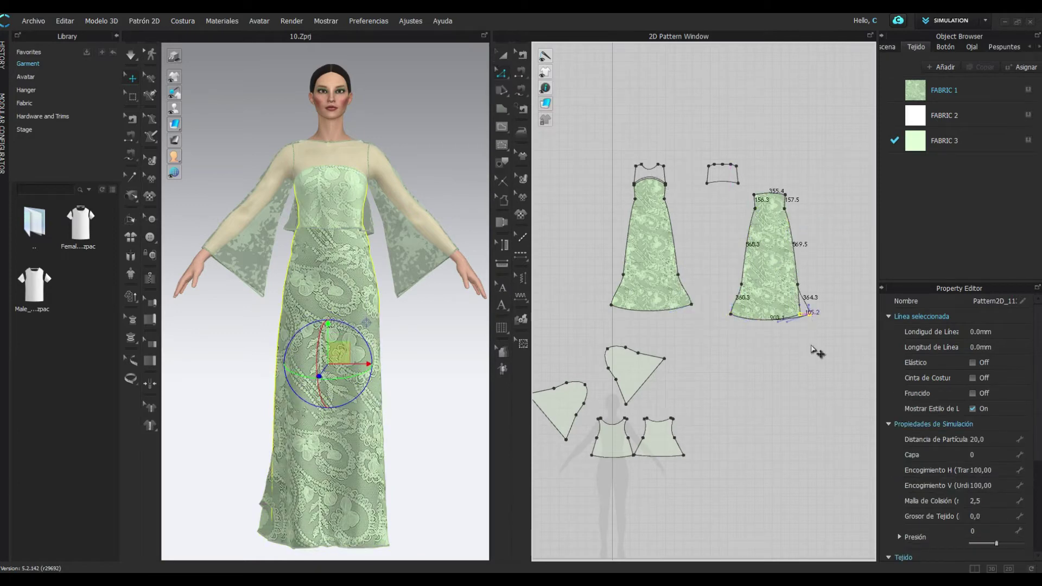
{"action": "left_click", "coordinate": [131, 55]}
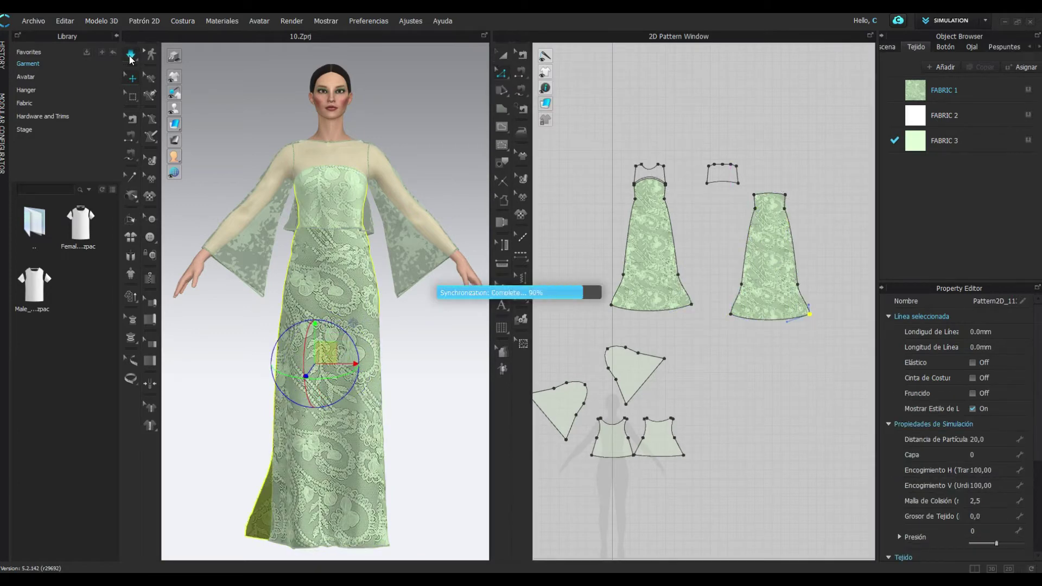
{"action": "mouse_move", "coordinate": [442, 472]}
{"action": "right_mouse_down"}
{"action": "mouse_move", "coordinate": [207, 462]}
{"action": "mouse_move", "coordinate": [427, 541]}
{"action": "mouse_move", "coordinate": [379, 449]}
{"action": "mouse_move", "coordinate": [435, 517]}
{"action": "right_mouse_up"}
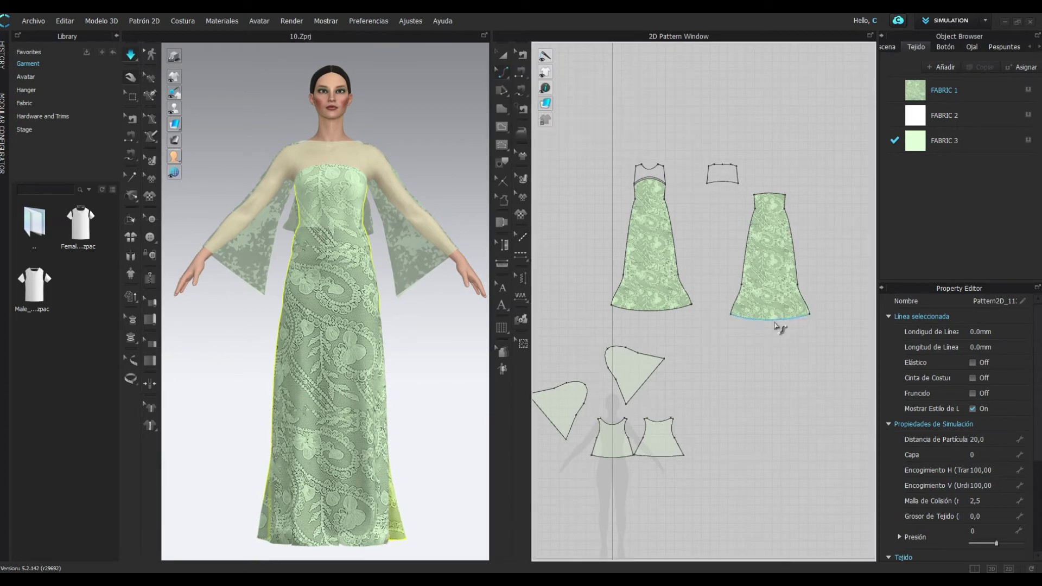
Pull the skirt piece out behind the body and restart the simulation
{"action": "left_click", "coordinate": [777, 326]}
{"action": "left_click", "coordinate": [349, 443]}
{"action": "right_click_drag", "start_coordinate": [349, 443], "coordinate": [272, 400]}
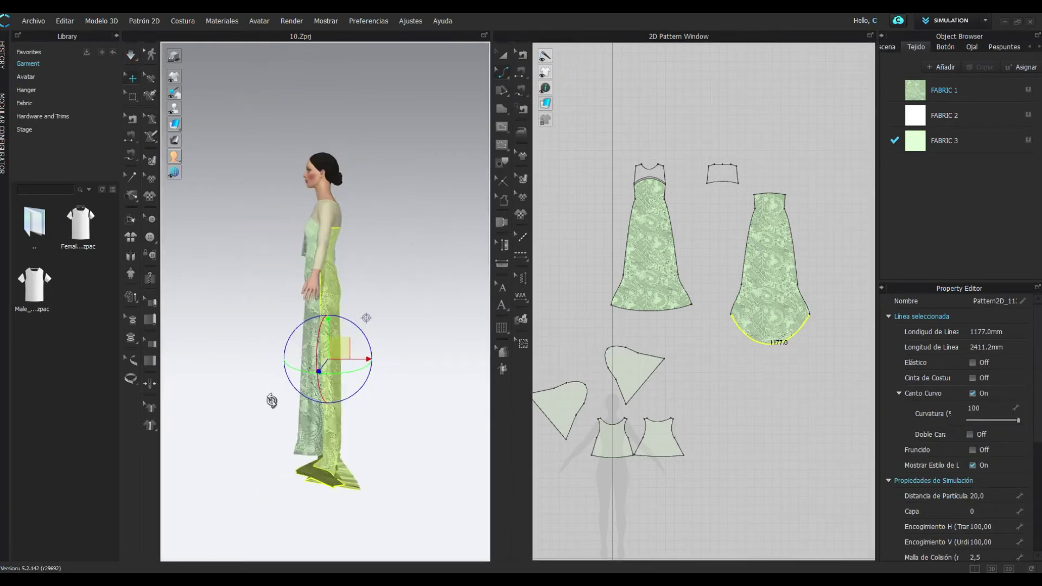
{"action": "left_click_drag", "start_coordinate": [361, 384], "coordinate": [376, 355]}
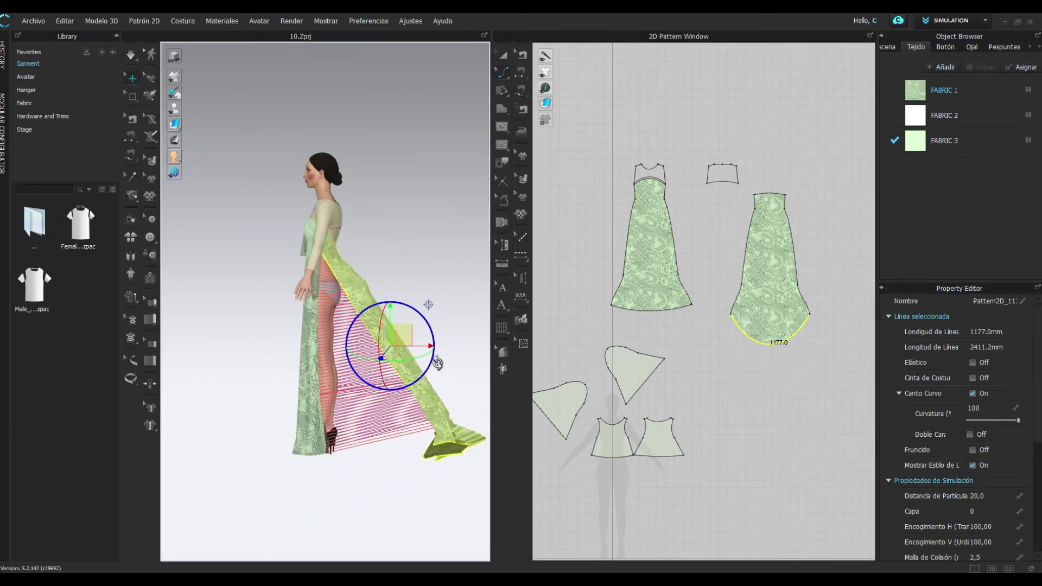
{"action": "right_click_drag", "start_coordinate": [411, 488], "coordinate": [277, 483]}
{"action": "left_click", "coordinate": [131, 54]}
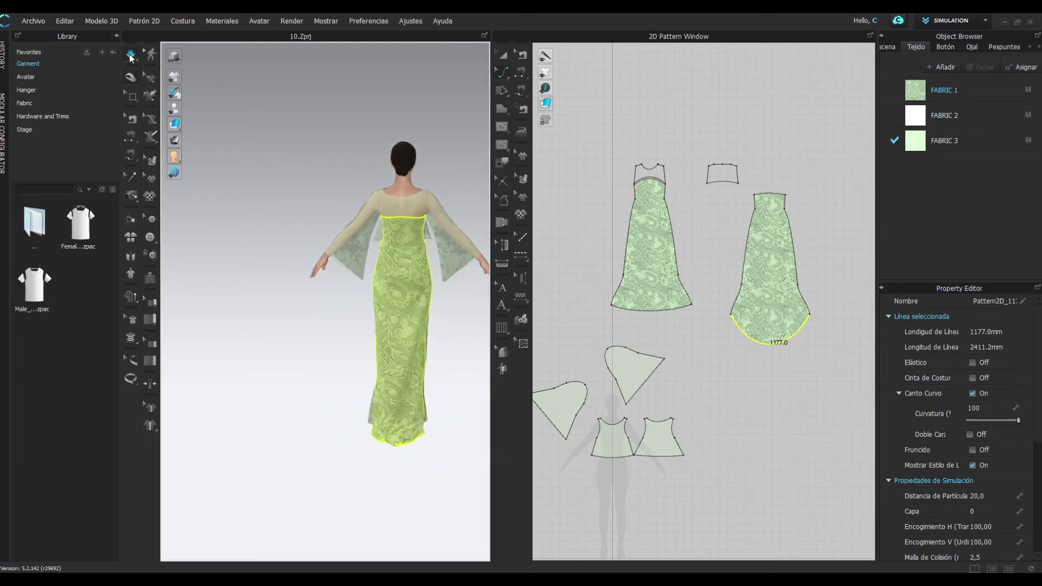
Select the sleeve piece and simulate so it settles on the body
{"action": "key", "text": "2"}
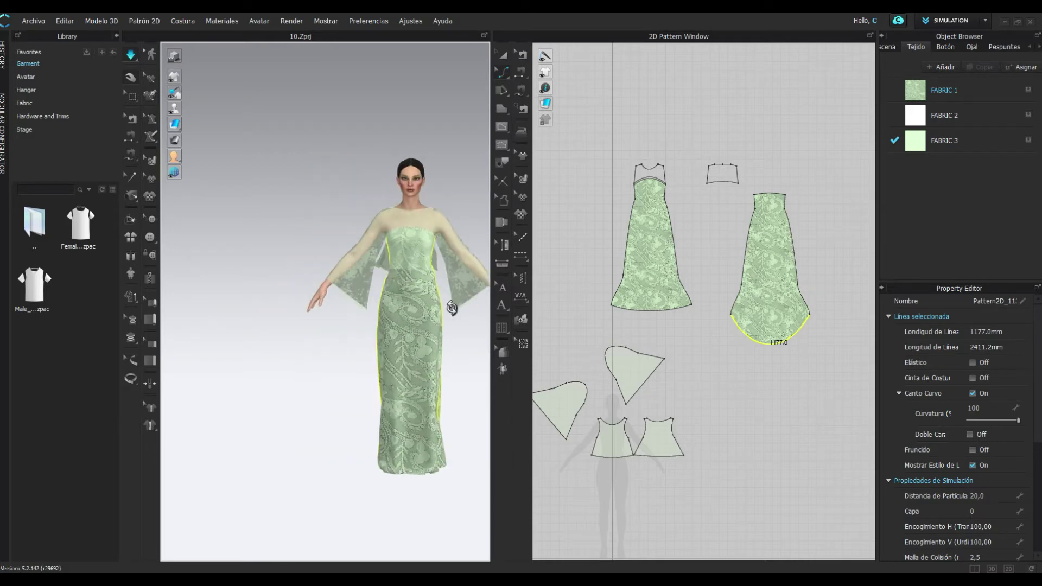
{"action": "right_click_drag", "start_coordinate": [432, 377], "coordinate": [208, 379]}
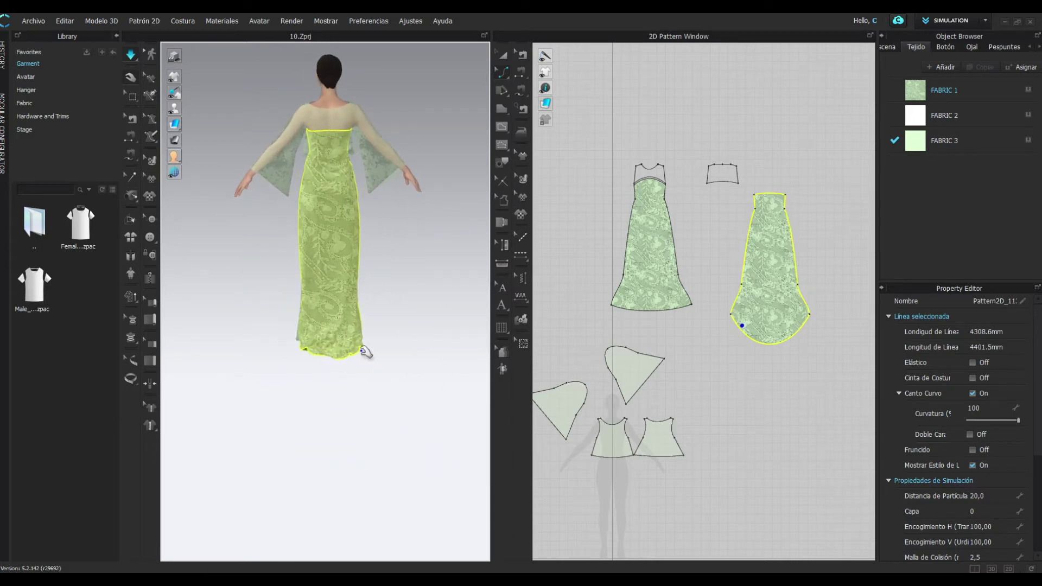
{"action": "key", "text": "2"}
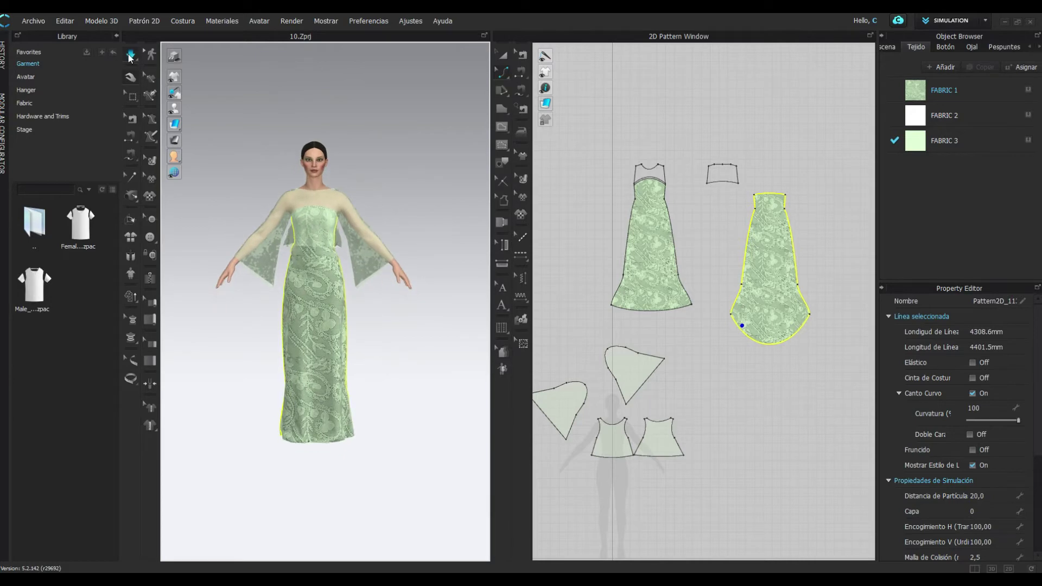
{"action": "left_click", "coordinate": [384, 346]}
{"action": "key", "text": "8"}
{"action": "key", "text": "6"}
{"action": "left_click", "coordinate": [342, 207]}
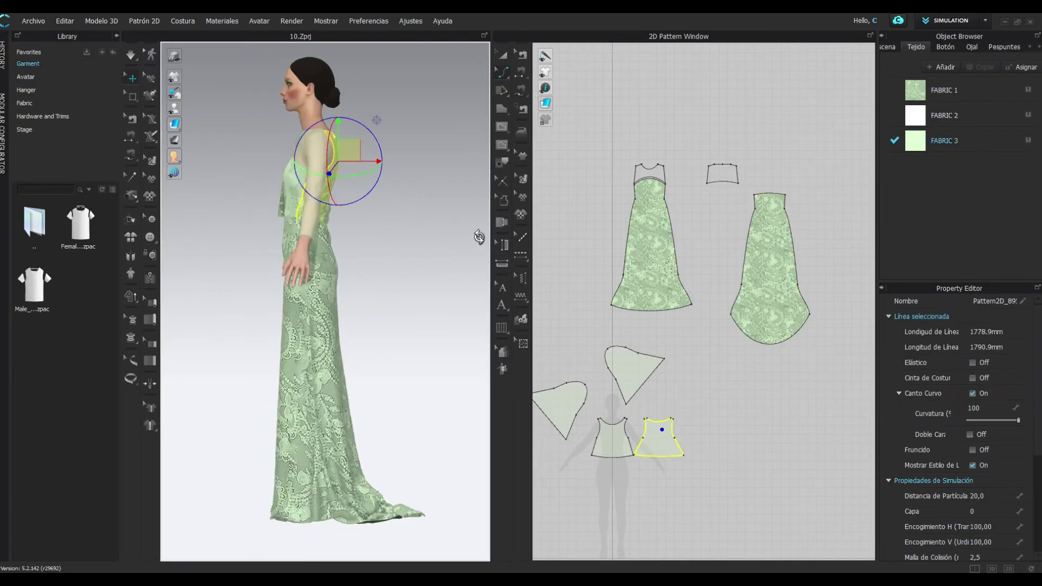
{"action": "left_click", "coordinate": [131, 54]}
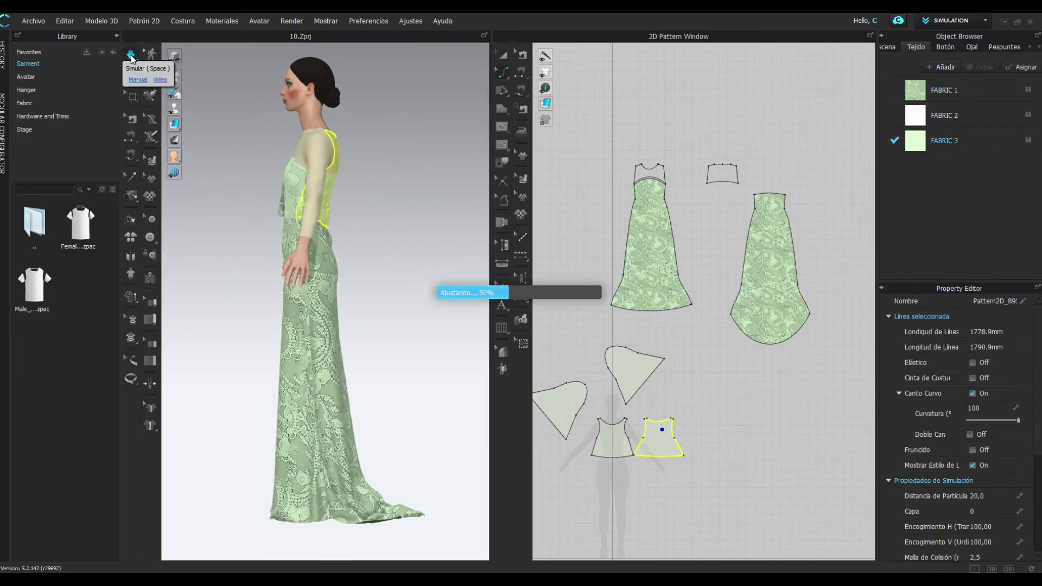
Select the front and back bodice pieces and simulate them onto the body
{"action": "key", "text": "2"}
{"action": "left_click", "coordinate": [335, 156]}
{"action": "key", "text": "6"}
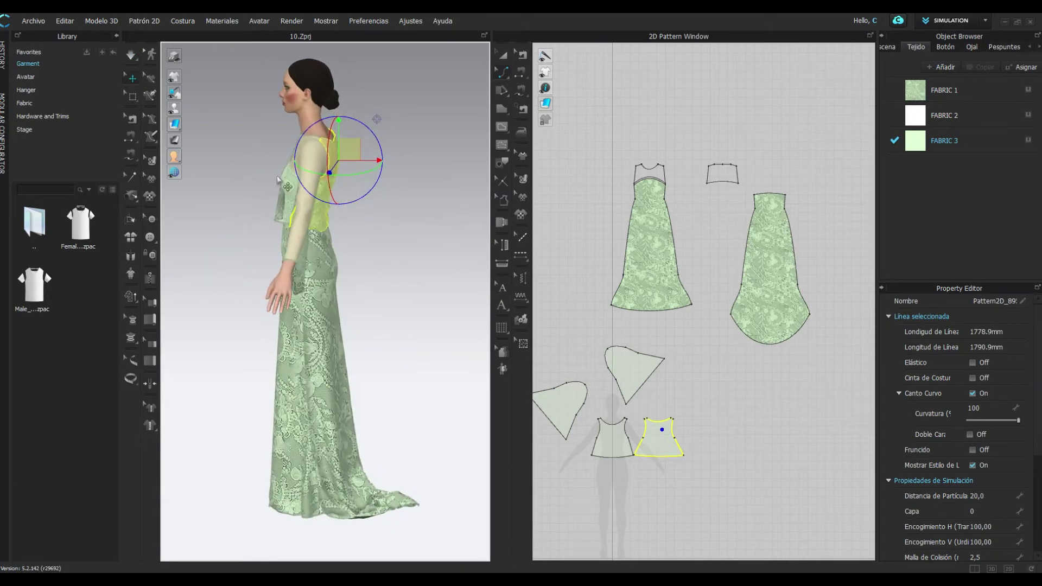
{"action": "left_click", "coordinate": [335, 156]}
{"action": "left_click", "coordinate": [131, 55]}
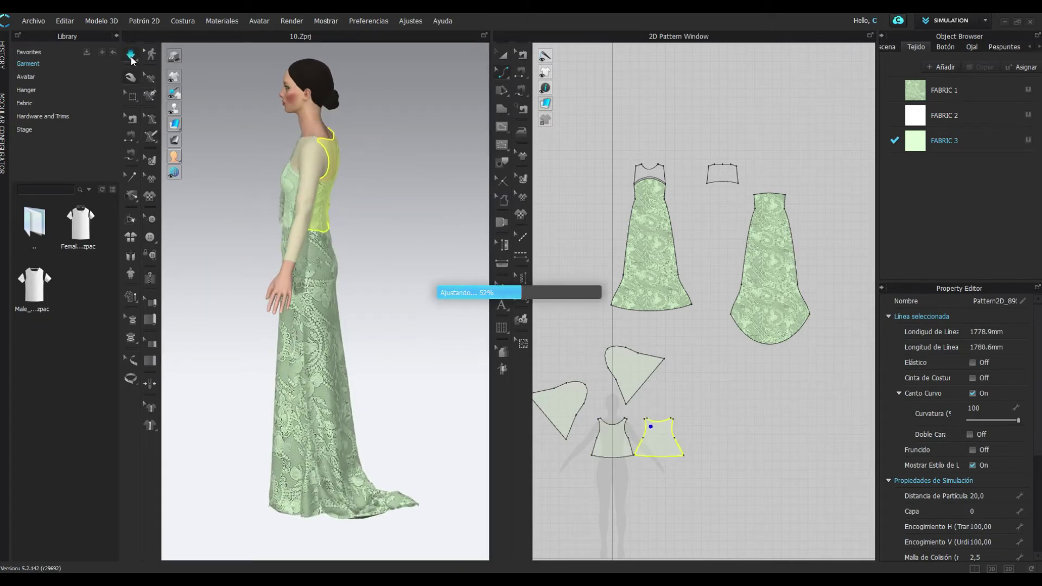
{"action": "left_click", "coordinate": [243, 139]}
Put a hairstyle from the library's Avatar Hair folder on the avatar
{"action": "key", "text": "2"}
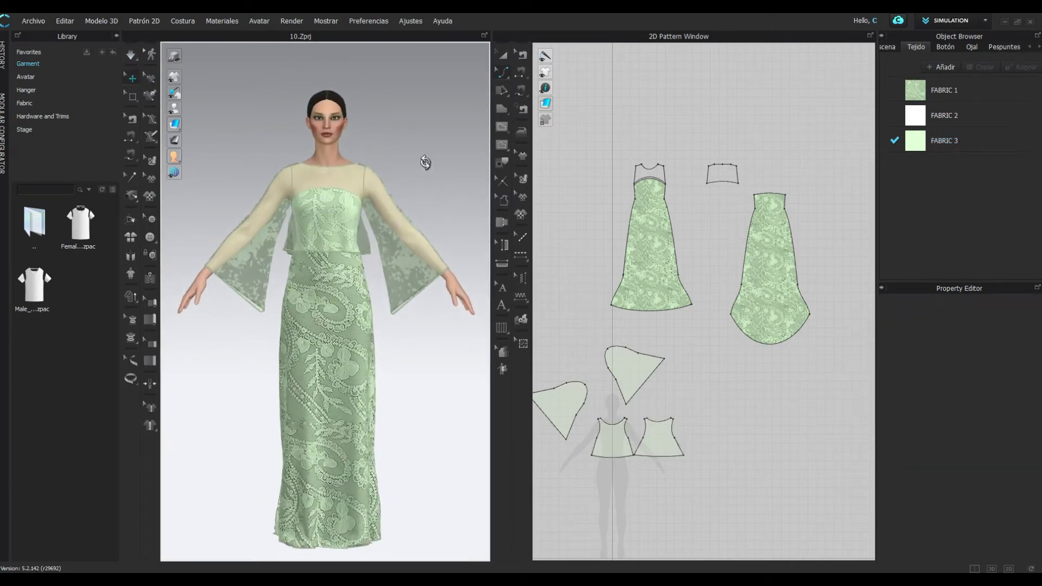
{"action": "left_click", "coordinate": [26, 76]}
{"action": "scroll", "coordinate": [84, 262], "scroll_direction": "down", "scroll_amount": 2}
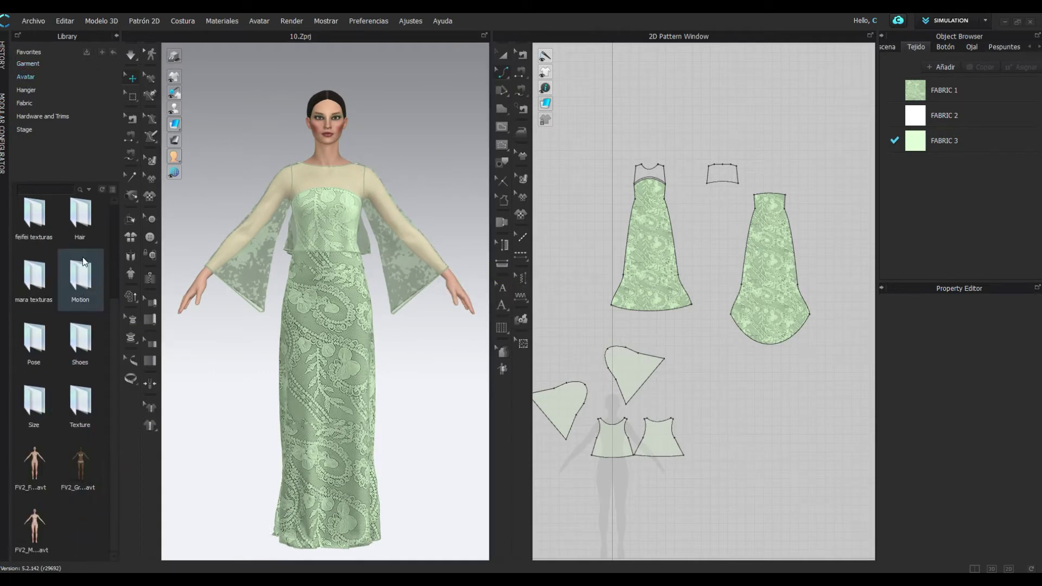
{"action": "double_click", "coordinate": [80, 217]}
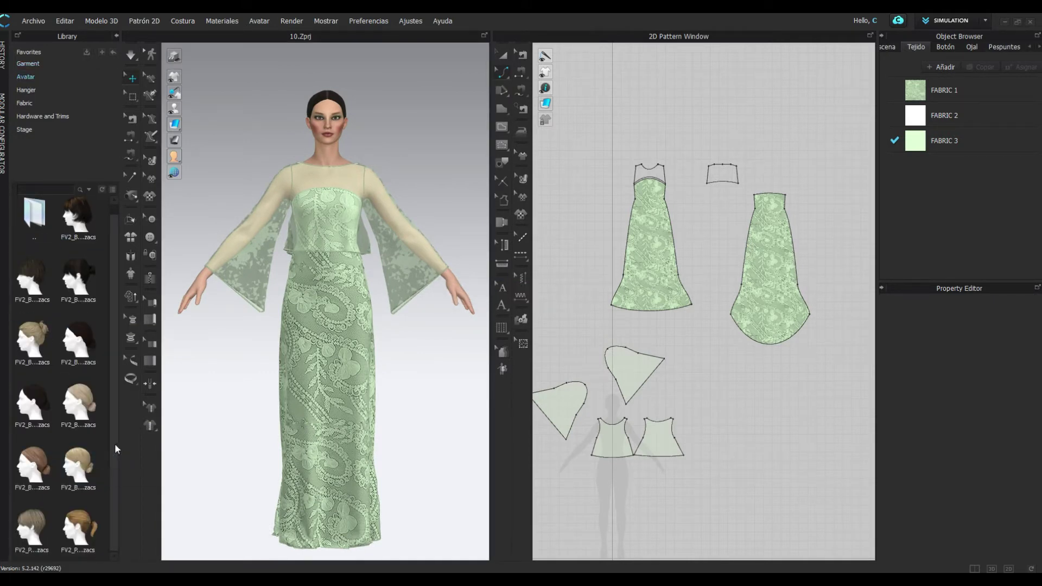
{"action": "left_click_drag", "start_coordinate": [115, 444], "coordinate": [113, 435]}
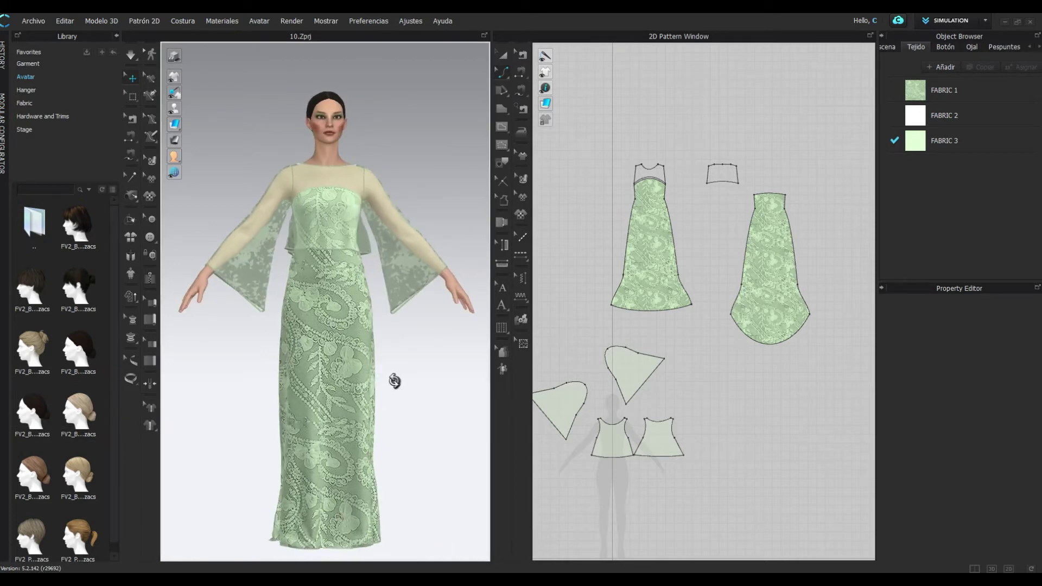
{"action": "double_click", "coordinate": [78, 423]}
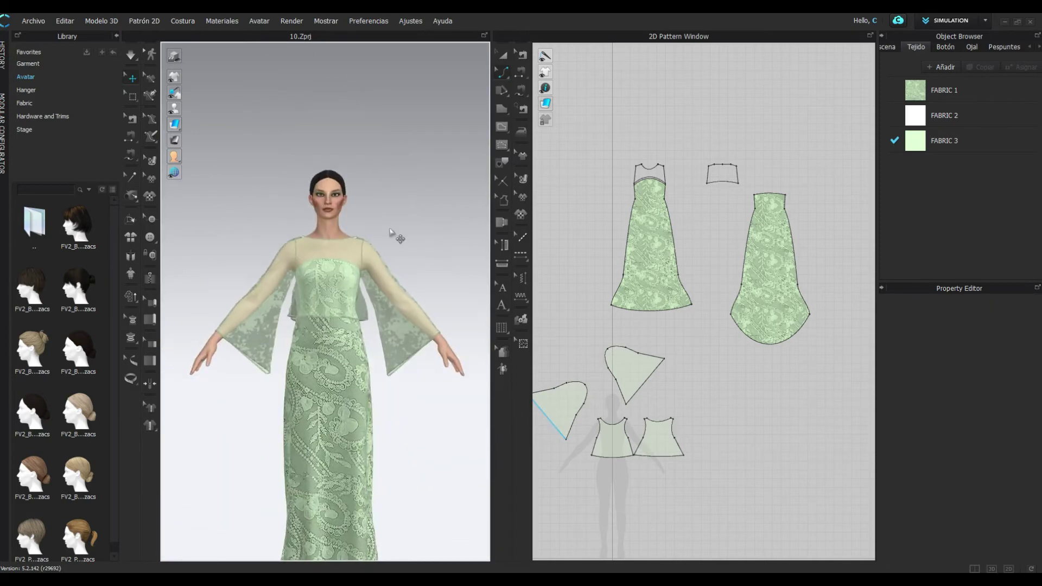
Drag a library pose onto the avatar and confirm applying it
{"action": "left_click", "coordinate": [31, 82]}
{"action": "scroll", "coordinate": [109, 375], "scroll_direction": "down", "scroll_amount": 5}
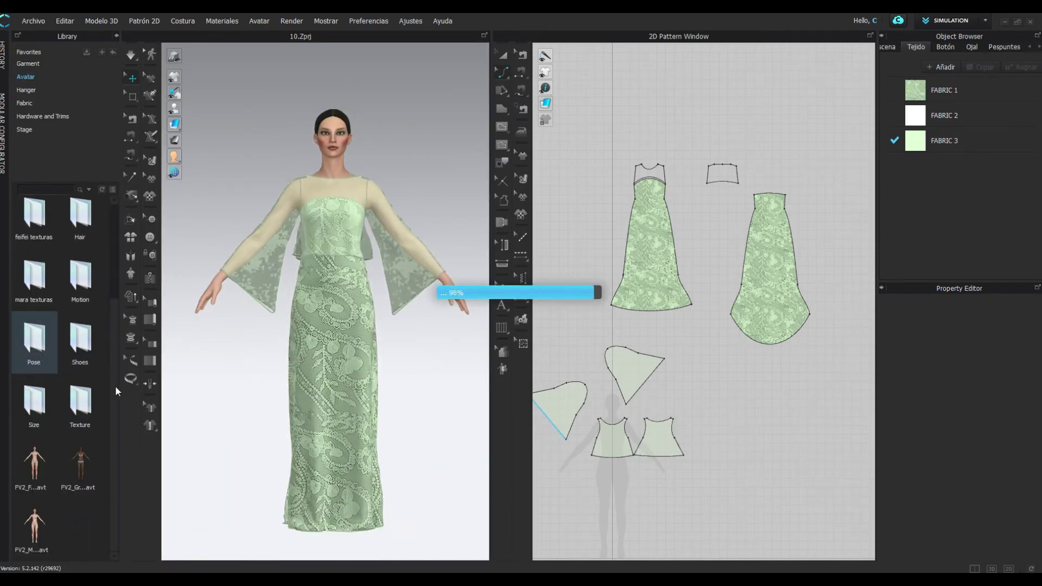
{"action": "scroll", "coordinate": [98, 461], "scroll_direction": "down", "scroll_amount": 10}
{"action": "left_click_drag", "start_coordinate": [78, 535], "coordinate": [434, 291]}
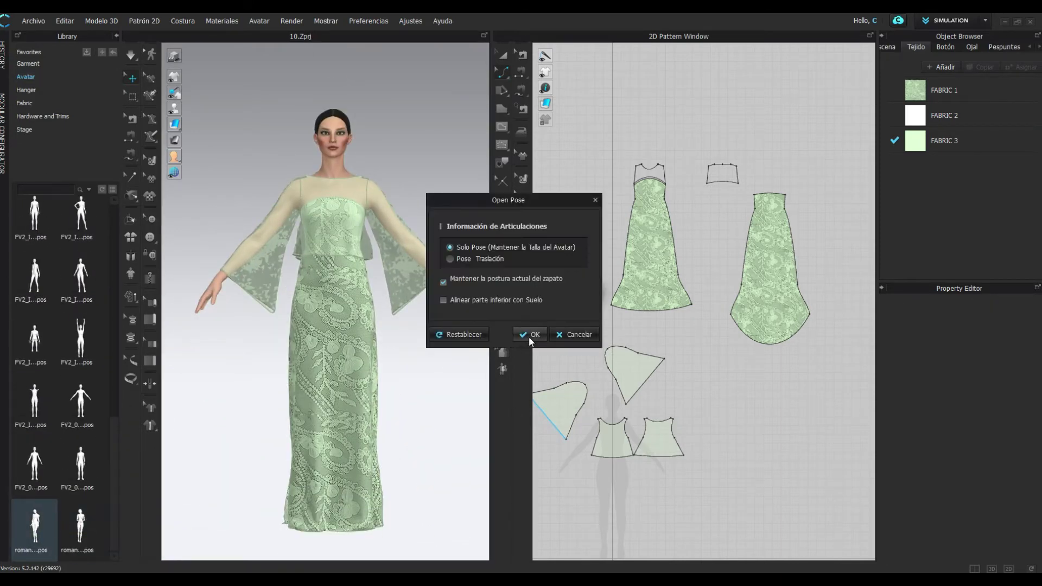
{"action": "left_click", "coordinate": [532, 340]}
{"action": "left_click", "coordinate": [33, 21]}
Save the project as 10.Zprj and check each sleeve's drape on the posed avatar
{"action": "left_click", "coordinate": [155, 101]}
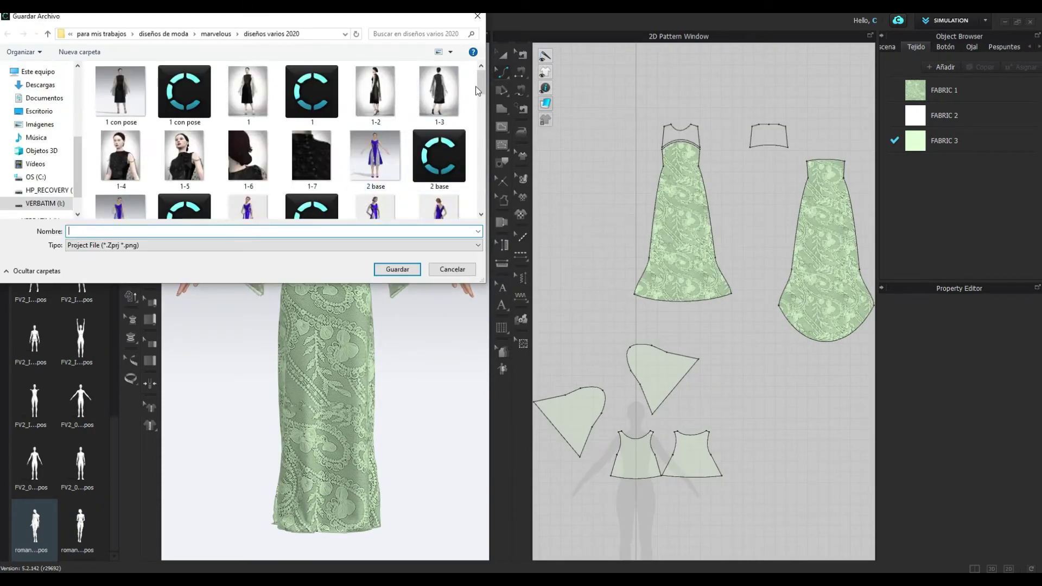
{"action": "left_click", "coordinate": [396, 270]}
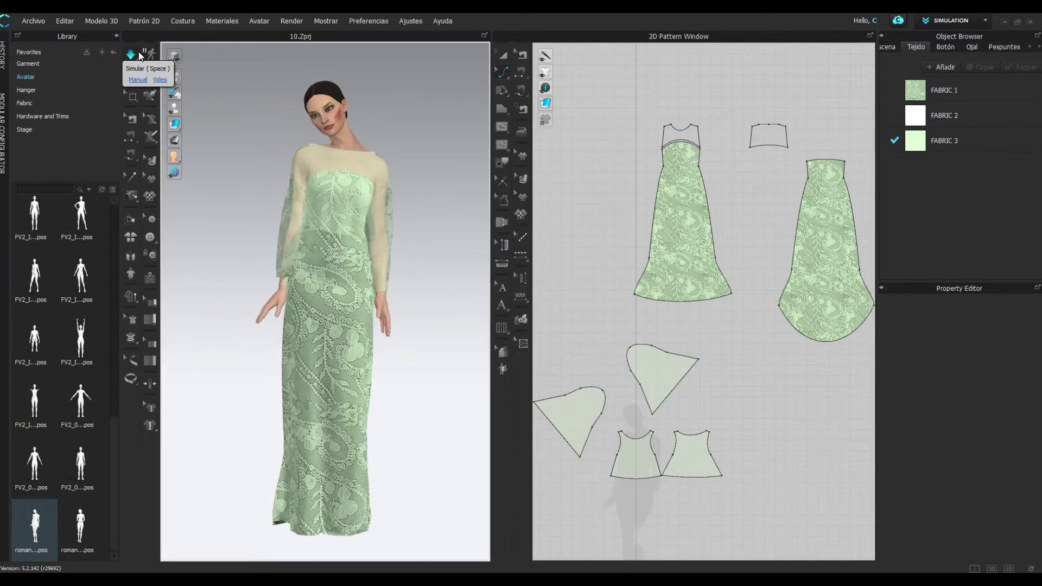
{"action": "left_click", "coordinate": [266, 274]}
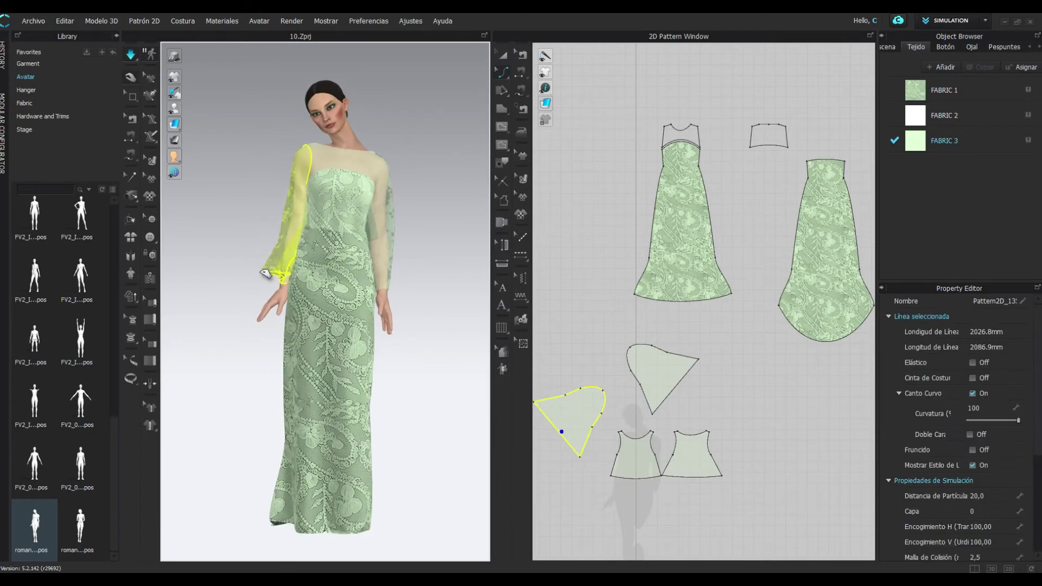
{"action": "left_click", "coordinate": [418, 288]}
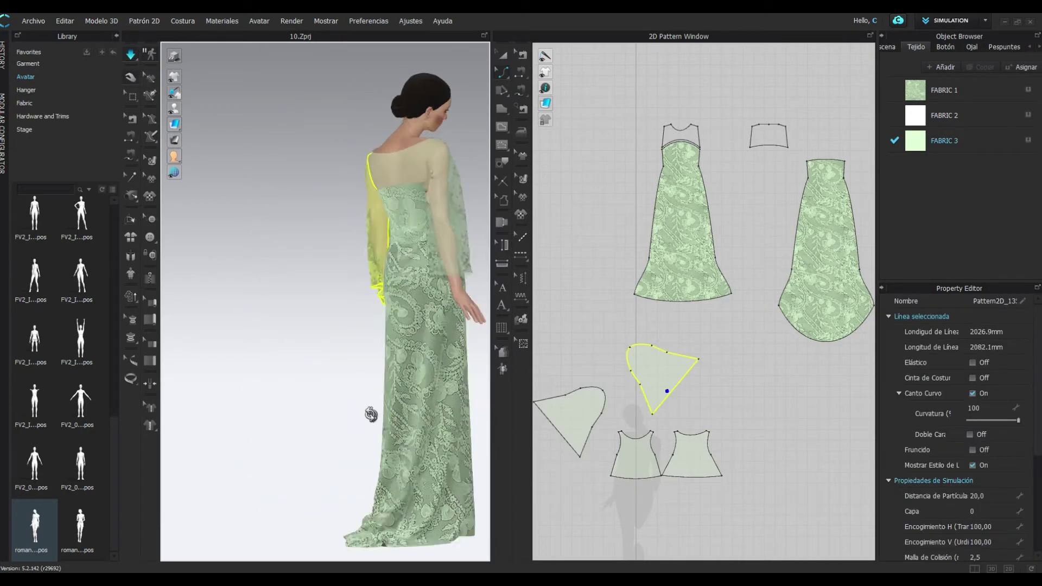
{"action": "left_click", "coordinate": [259, 370]}
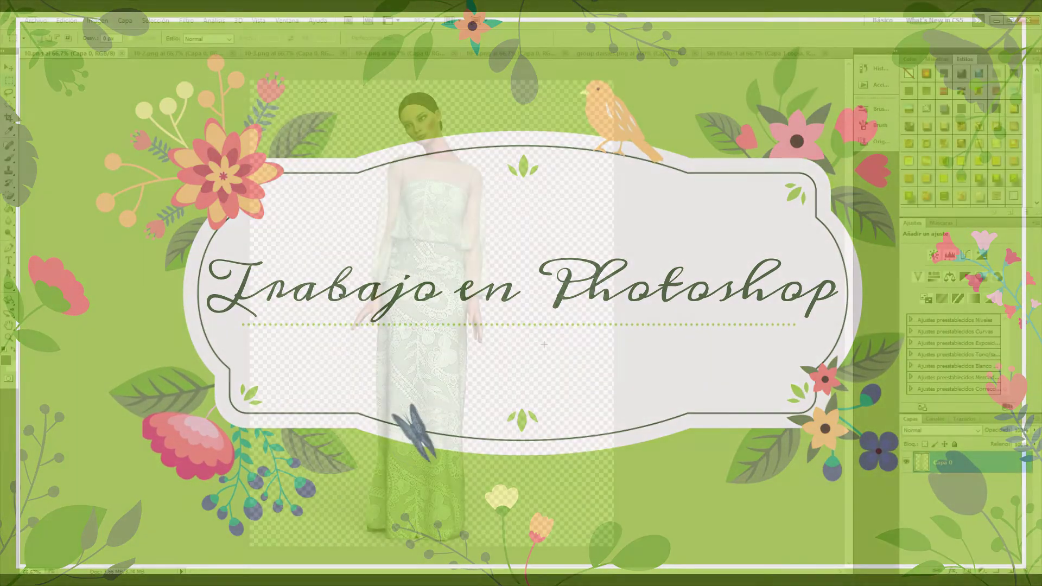
Apply a Brightness/Contrast adjustment to the gown render
{"action": "left_click", "coordinate": [97, 20]}
{"action": "mouse_move", "coordinate": [104, 47]}
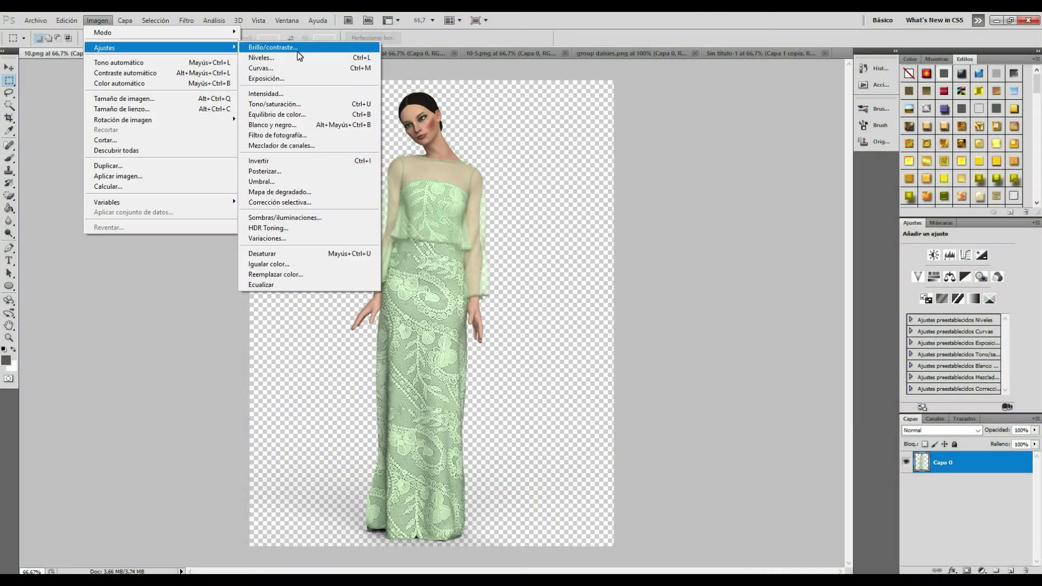
{"action": "left_click", "coordinate": [298, 48]}
{"action": "left_click", "coordinate": [752, 183]}
{"action": "left_click", "coordinate": [186, 20]}
{"action": "left_click", "coordinate": [333, 201]}
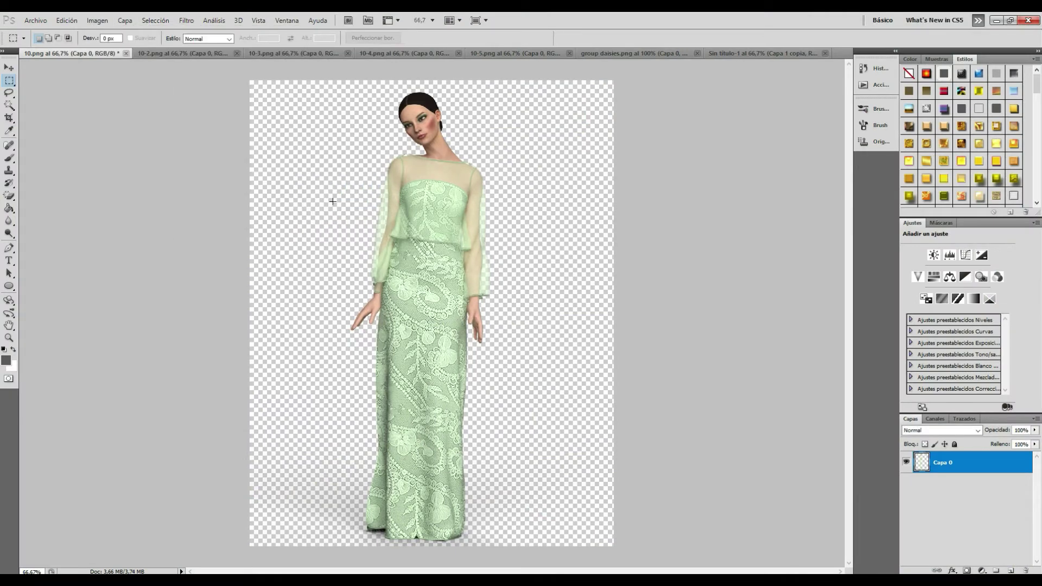
Zoom in on the model's head and float the untitled earring image in its own window
{"action": "key", "text": "z"}
{"action": "left_click", "coordinate": [426, 168]}
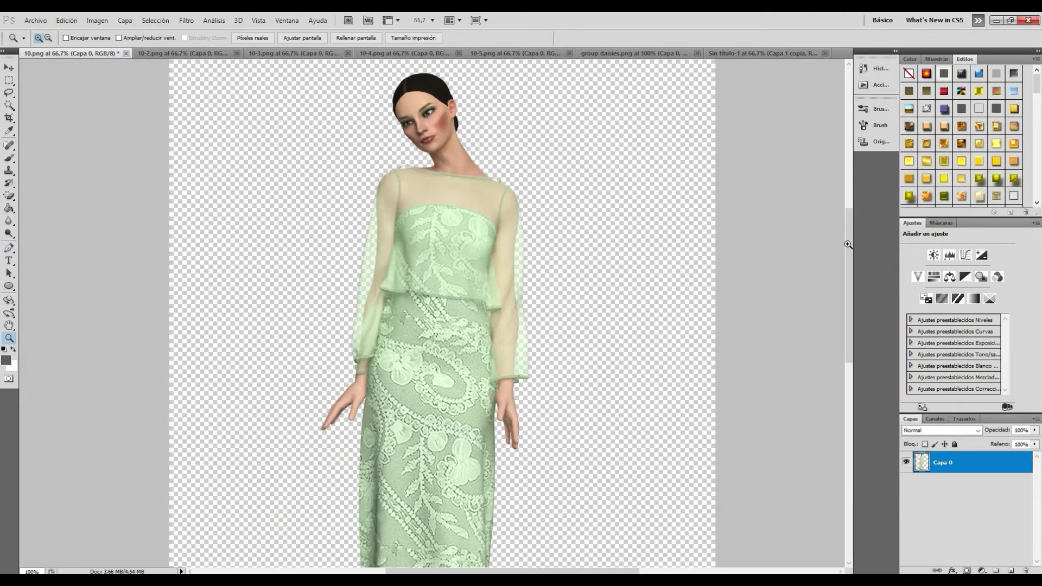
{"action": "left_click", "coordinate": [421, 140]}
{"action": "left_click", "coordinate": [421, 140]}
{"action": "left_click", "coordinate": [186, 20]}
{"action": "key", "text": "Escape"}
{"action": "key", "text": "v"}
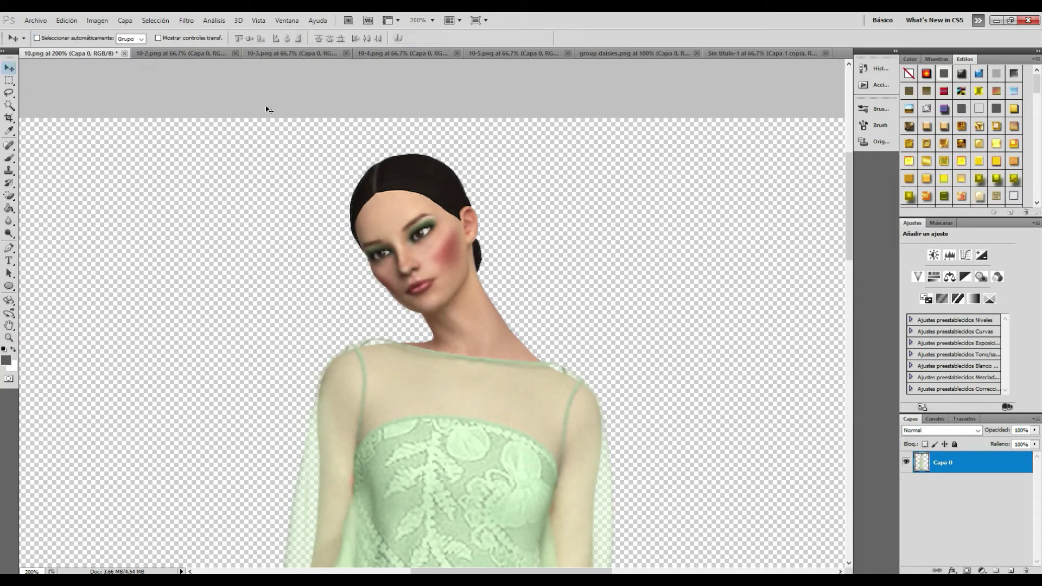
{"action": "left_click", "coordinate": [620, 54]}
{"action": "mouse_move", "coordinate": [728, 53]}
{"action": "left_mouse_down"}
{"action": "mouse_move", "coordinate": [959, 84]}
{"action": "mouse_move", "coordinate": [846, 106]}
{"action": "left_mouse_up"}
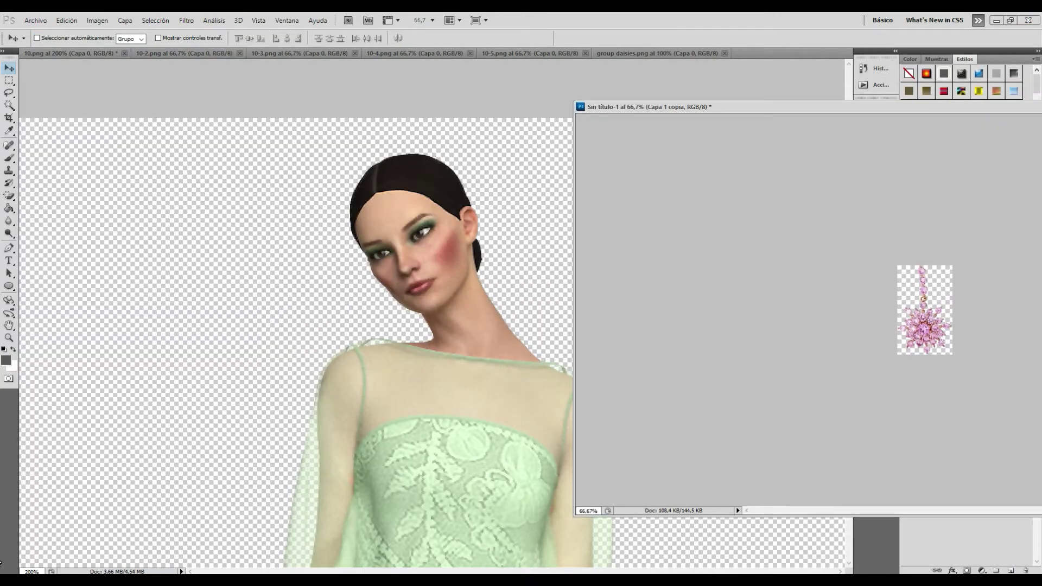
Bring the flower earring into 10.png, shrink it and place it below the ear
{"action": "left_click_drag", "start_coordinate": [540, 271], "coordinate": [540, 271]}
{"action": "left_click_drag", "start_coordinate": [766, 109], "coordinate": [764, 53]}
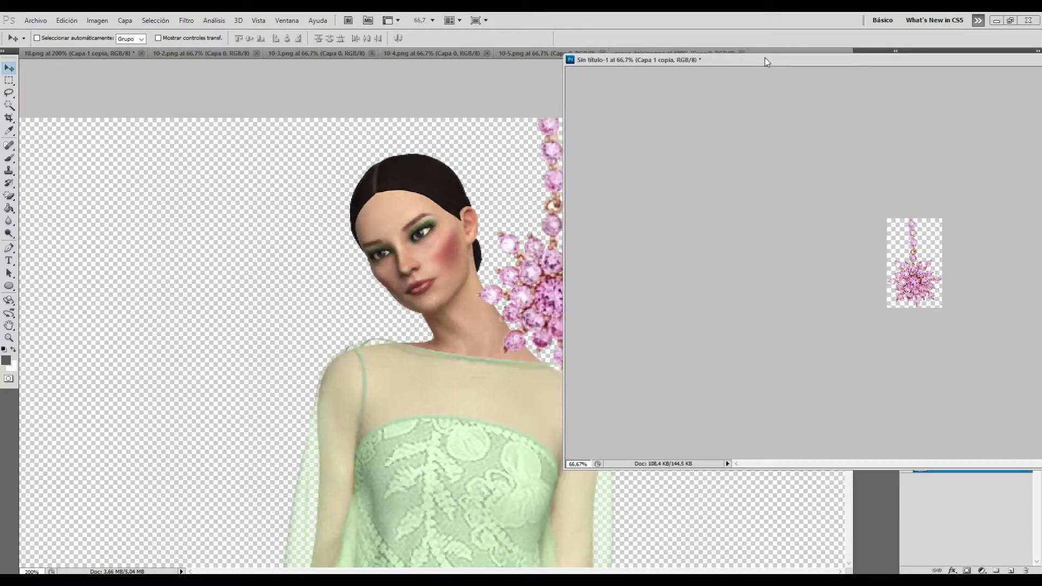
{"action": "left_click", "coordinate": [35, 53]}
{"action": "left_click", "coordinate": [67, 20]}
{"action": "left_click", "coordinate": [259, 248]}
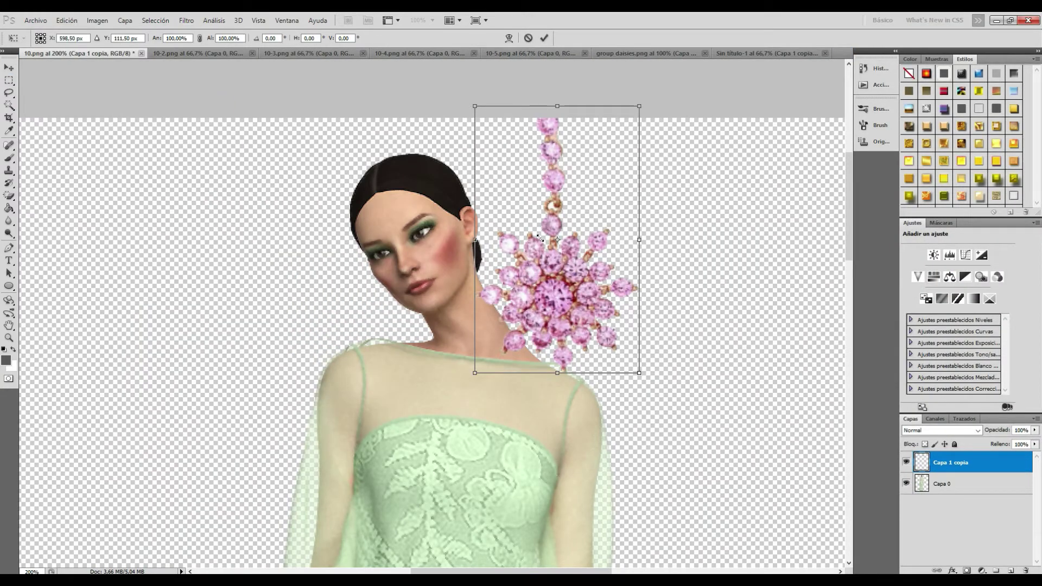
{"action": "left_click_drag", "start_coordinate": [640, 373], "coordinate": [542, 216], "text": "shift"}
{"action": "mouse_move", "coordinate": [497, 186]}
{"action": "left_mouse_down"}
{"action": "mouse_move", "coordinate": [522, 291]}
{"action": "mouse_move", "coordinate": [527, 276]}
{"action": "left_mouse_up"}
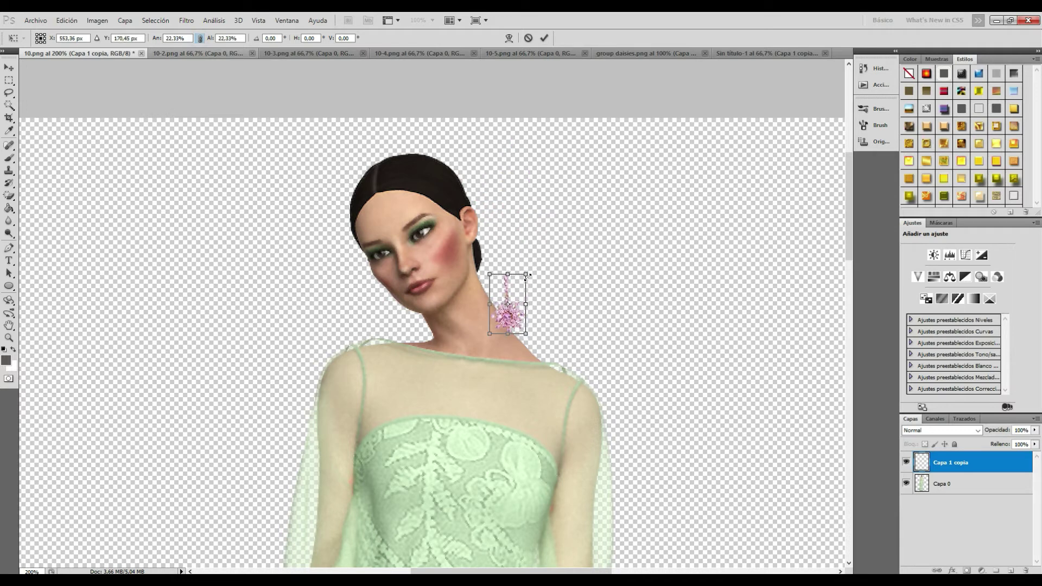
{"action": "key", "text": "Return"}
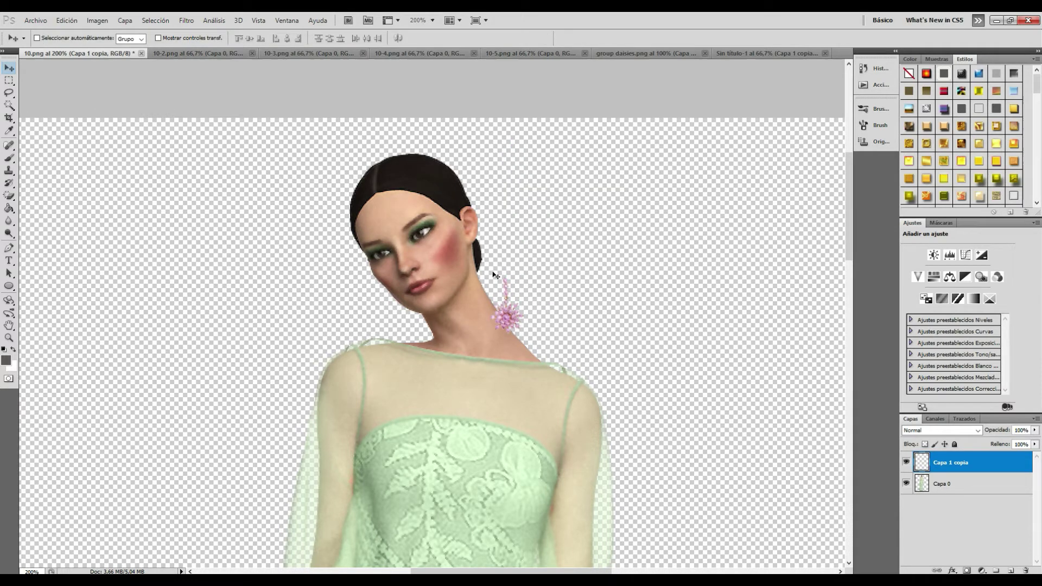
Recolour the earring a pale tone with Hue/Saturation
{"action": "left_click", "coordinate": [97, 20]}
{"action": "left_click", "coordinate": [304, 107]}
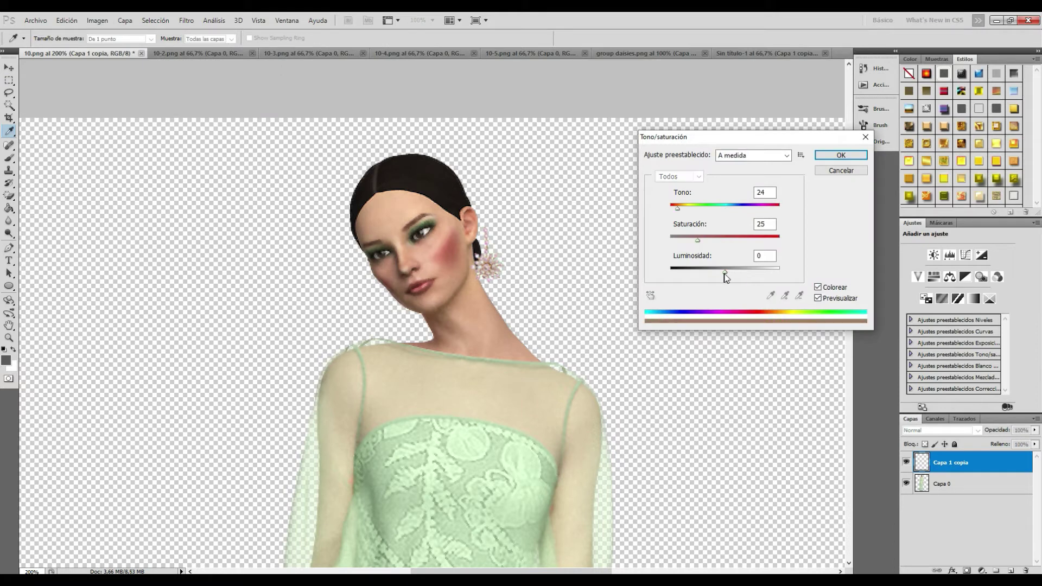
{"action": "key", "text": "Return"}
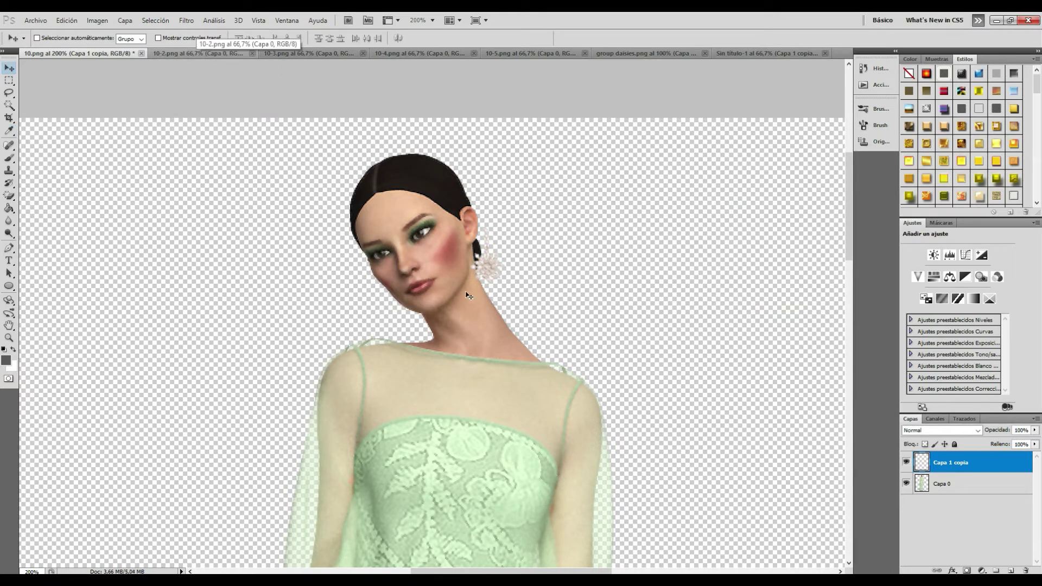
Convert the earring for smart filters, then shrink and raise it to the earlobe
{"action": "left_click", "coordinate": [187, 20]}
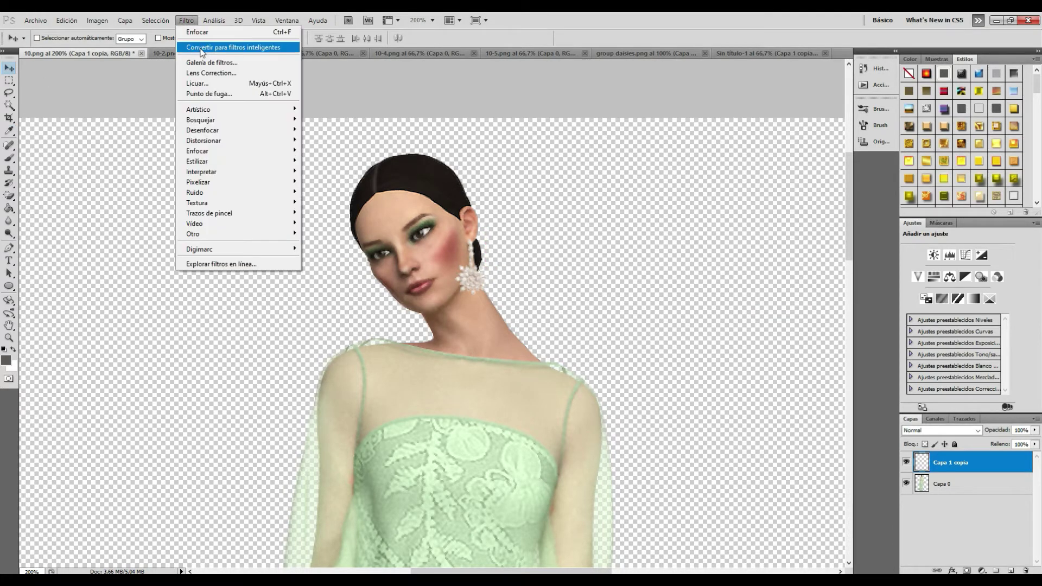
{"action": "left_click", "coordinate": [201, 49]}
{"action": "key", "text": "z"}
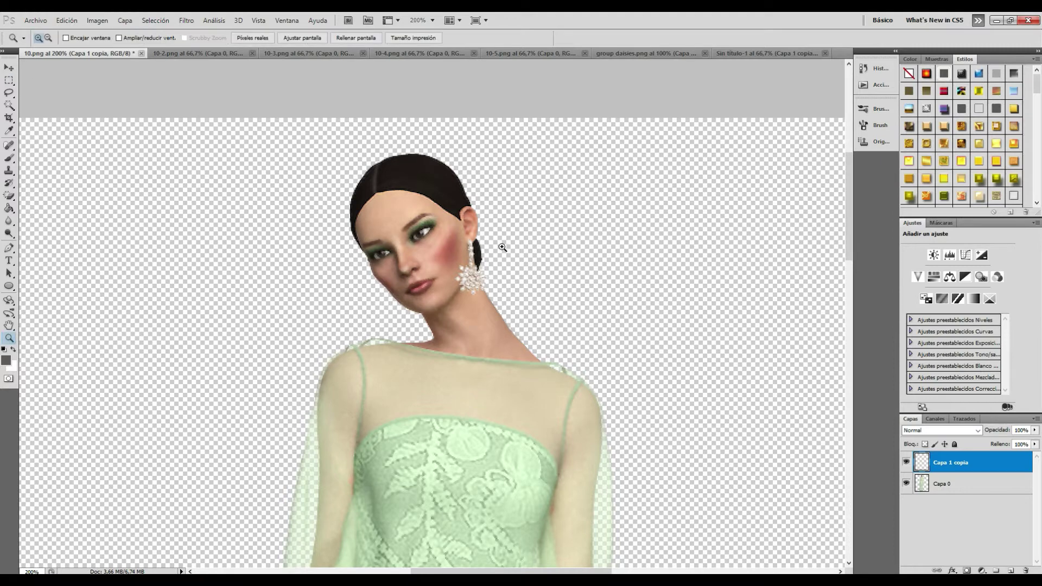
{"action": "left_click", "coordinate": [502, 247]}
{"action": "key", "text": "ctrl+t"}
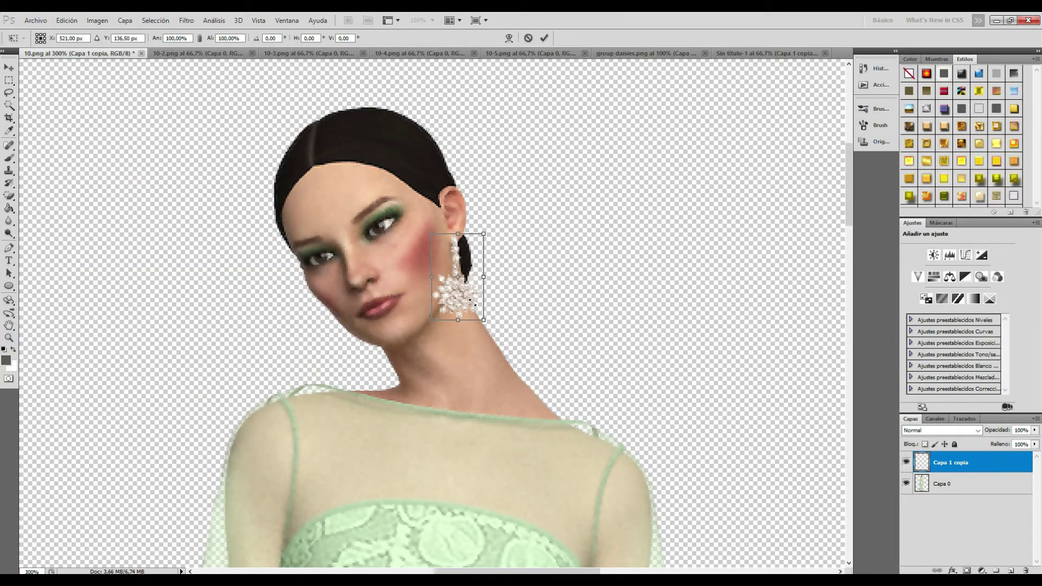
{"action": "left_click_drag", "start_coordinate": [471, 301], "coordinate": [459, 279]}
{"action": "key", "text": "Return"}
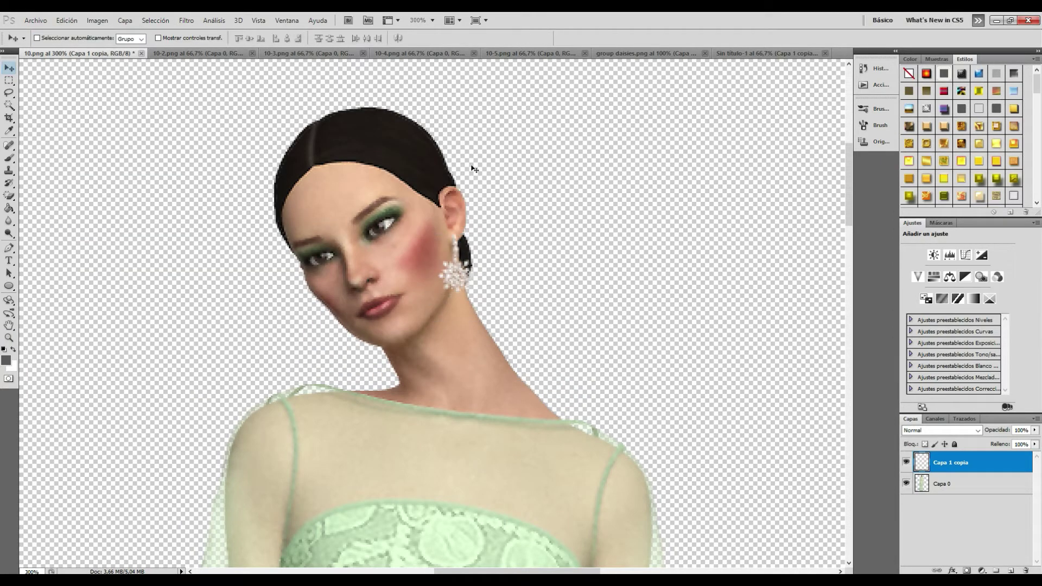
Copy the earring onto the model's other ear
{"action": "key", "text": "z"}
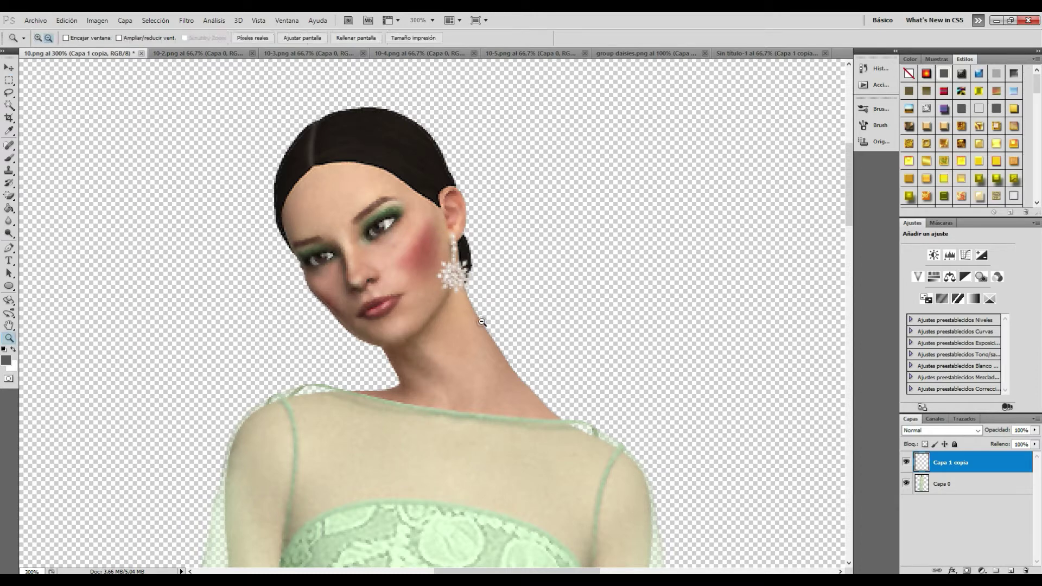
{"action": "left_click", "coordinate": [482, 322], "text": "alt"}
{"action": "key", "text": "v"}
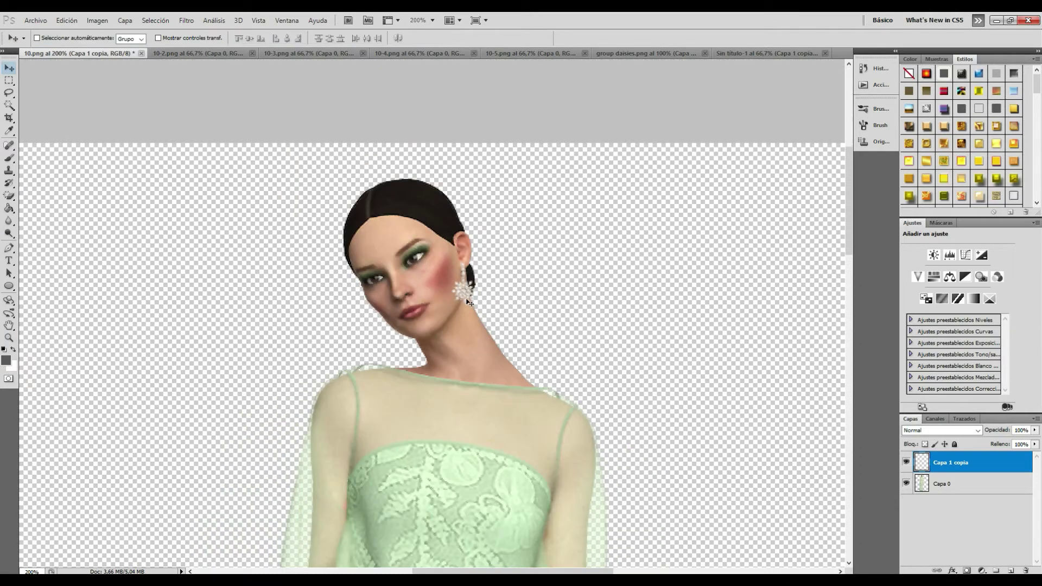
{"action": "left_click_drag", "start_coordinate": [371, 316], "coordinate": [373, 317], "text": "alt"}
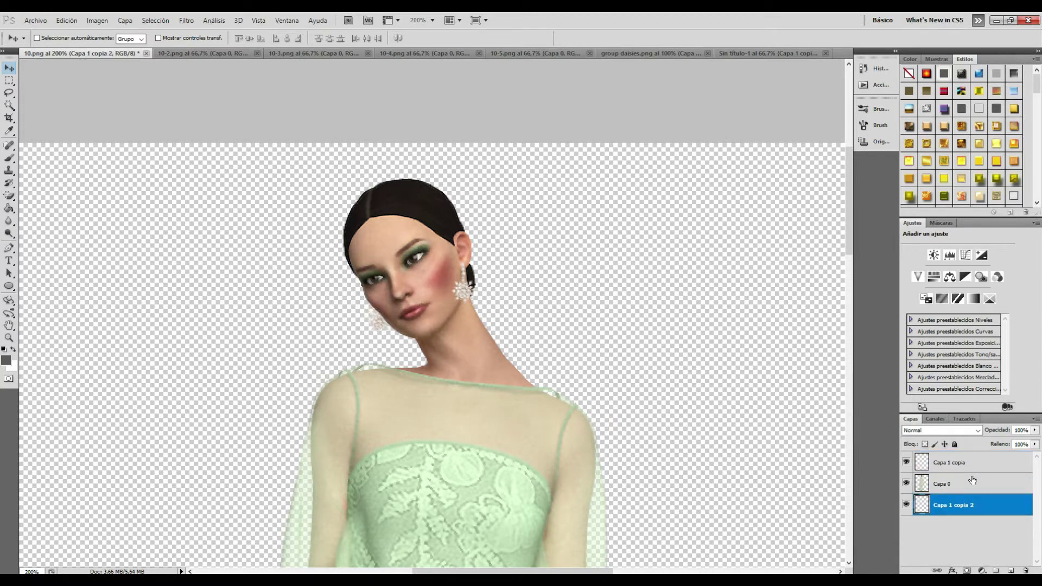
Zoom out to the whole figure and float the group daisies image beside the gown
{"action": "key", "text": "z"}
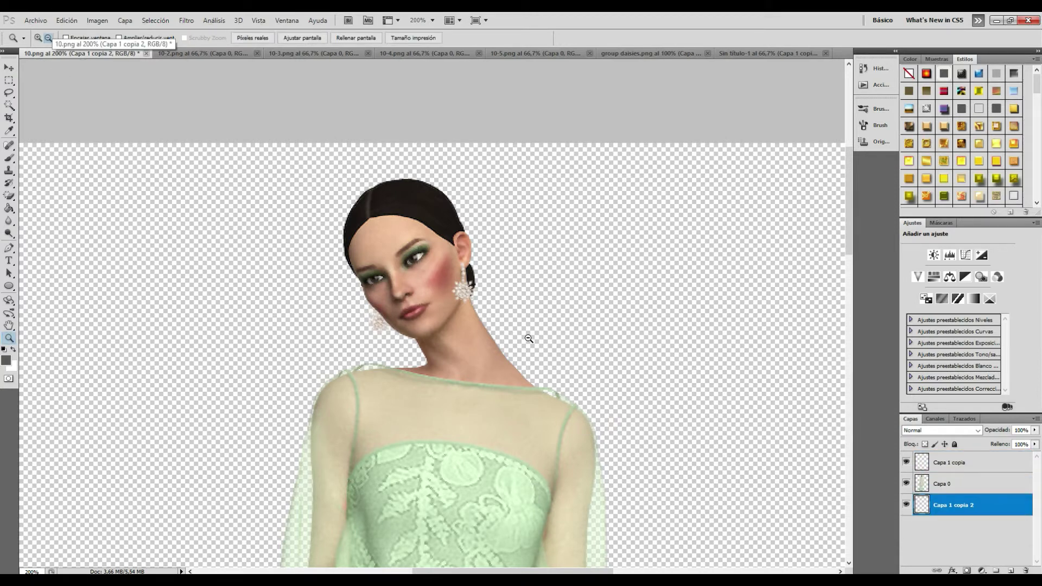
{"action": "left_click", "coordinate": [528, 338], "text": "alt"}
{"action": "key", "text": "v"}
{"action": "left_click_drag", "start_coordinate": [661, 54], "coordinate": [722, 122]}
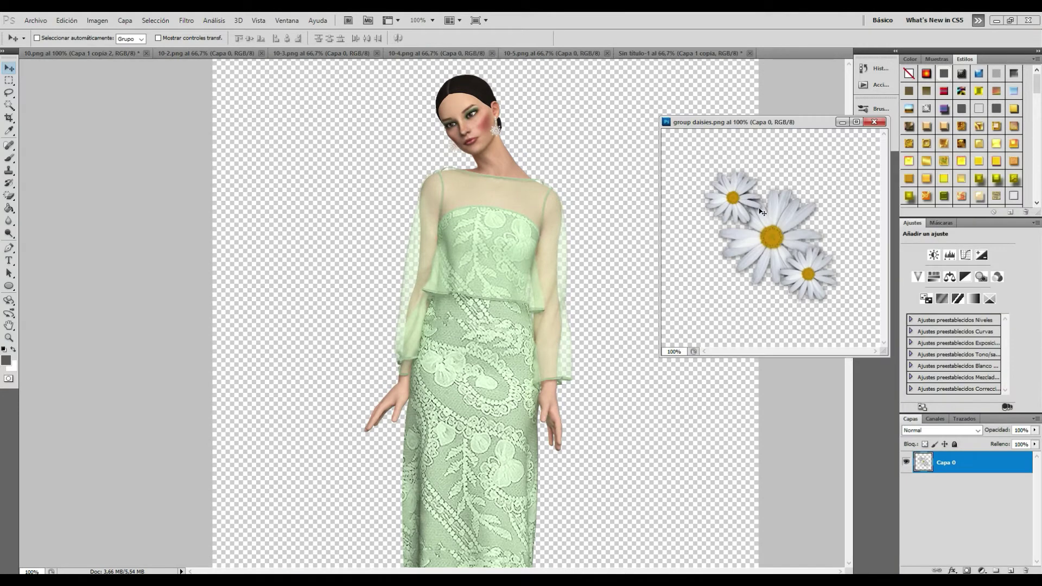
Drag the daisy cluster onto the gown and scale it down to about 27%
{"action": "left_click", "coordinate": [454, 350]}
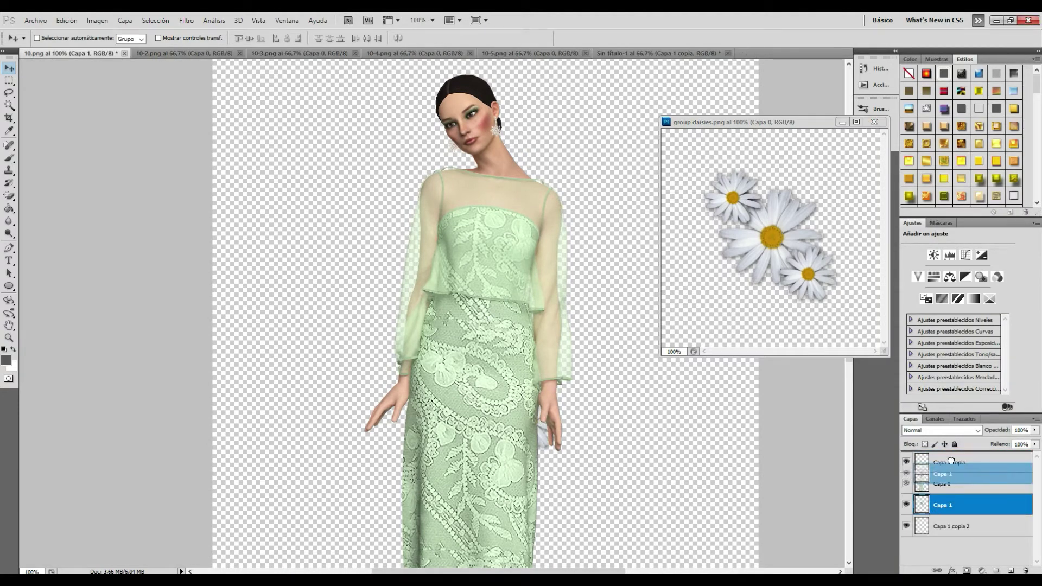
{"action": "left_click_drag", "start_coordinate": [771, 239], "coordinate": [492, 386]}
{"action": "mouse_move", "coordinate": [779, 126]}
{"action": "left_mouse_down"}
{"action": "mouse_move", "coordinate": [810, 62]}
{"action": "mouse_move", "coordinate": [760, 53]}
{"action": "left_mouse_up"}
{"action": "left_click", "coordinate": [70, 53]}
{"action": "key", "text": "ctrl+t"}
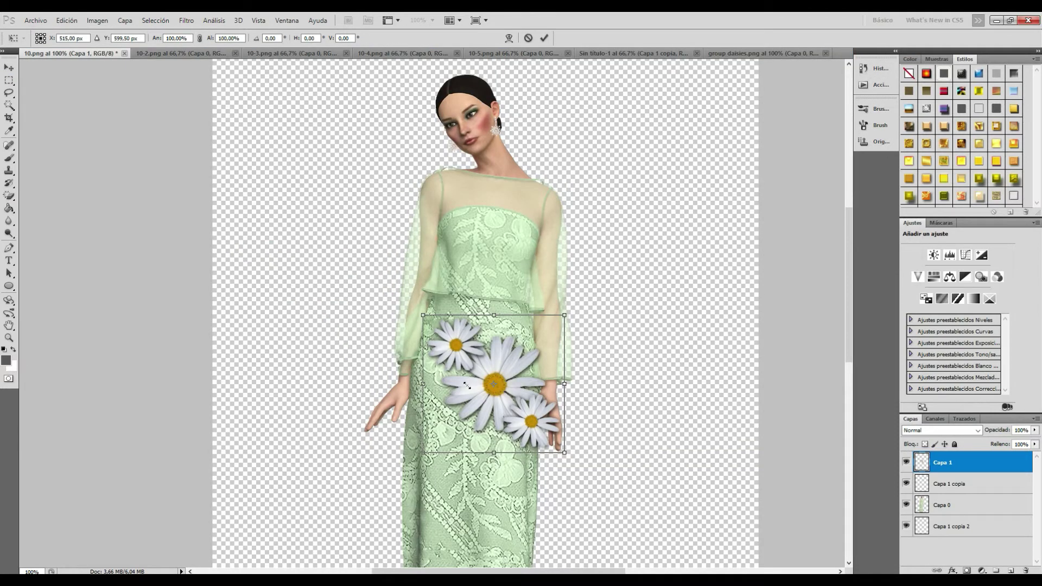
{"action": "left_click_drag", "start_coordinate": [462, 376], "coordinate": [464, 356]}
{"action": "key", "text": "Return"}
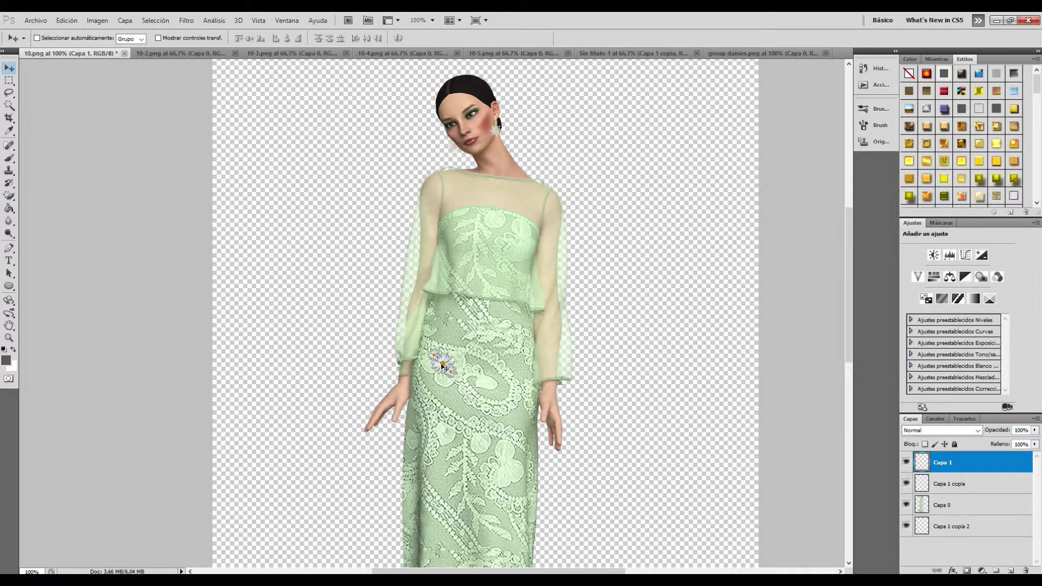
Duplicate the small daisy into two more copies lower on the skirt
{"action": "scroll", "coordinate": [850, 306], "scroll_direction": "down", "scroll_amount": 3}
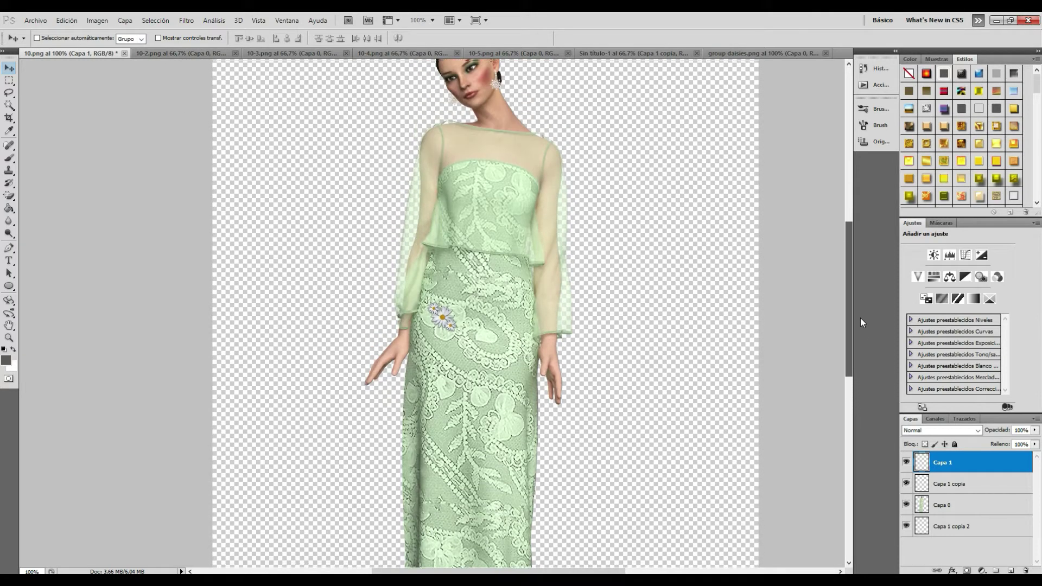
{"action": "scroll", "coordinate": [523, 427], "scroll_direction": "up", "scroll_amount": 2}
{"action": "key", "text": "ctrl+shift+alt+t"}
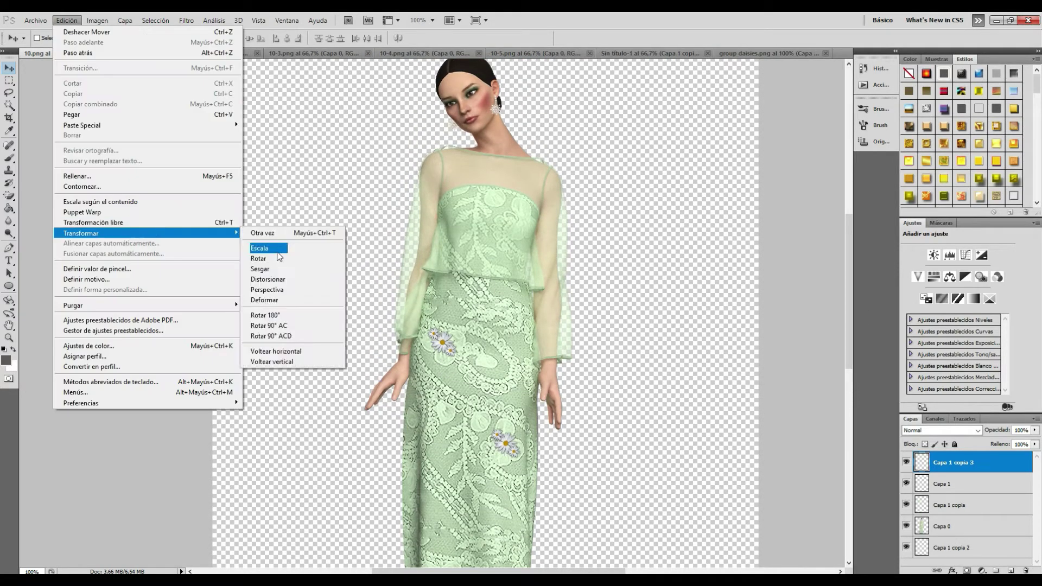
{"action": "scroll", "coordinate": [507, 380], "scroll_direction": "down", "scroll_amount": 2}
{"action": "scroll", "coordinate": [504, 278], "scroll_direction": "down", "scroll_amount": 3}
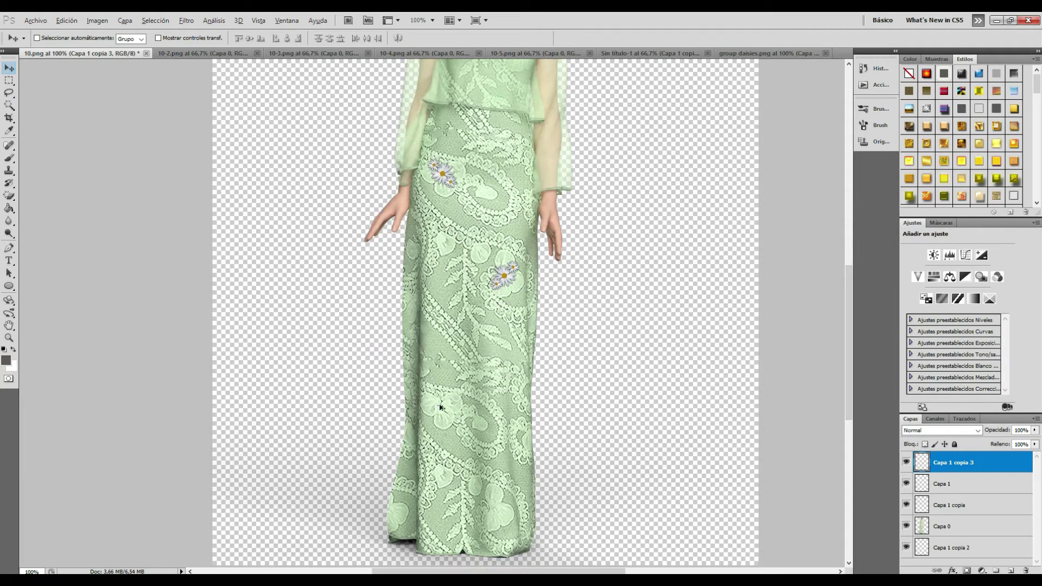
{"action": "key", "text": "ctrl+shift+alt+t"}
Flip the two new daisy copies horizontally, including the one near the hem
{"action": "left_click", "coordinate": [67, 20]}
{"action": "left_click", "coordinate": [312, 351]}
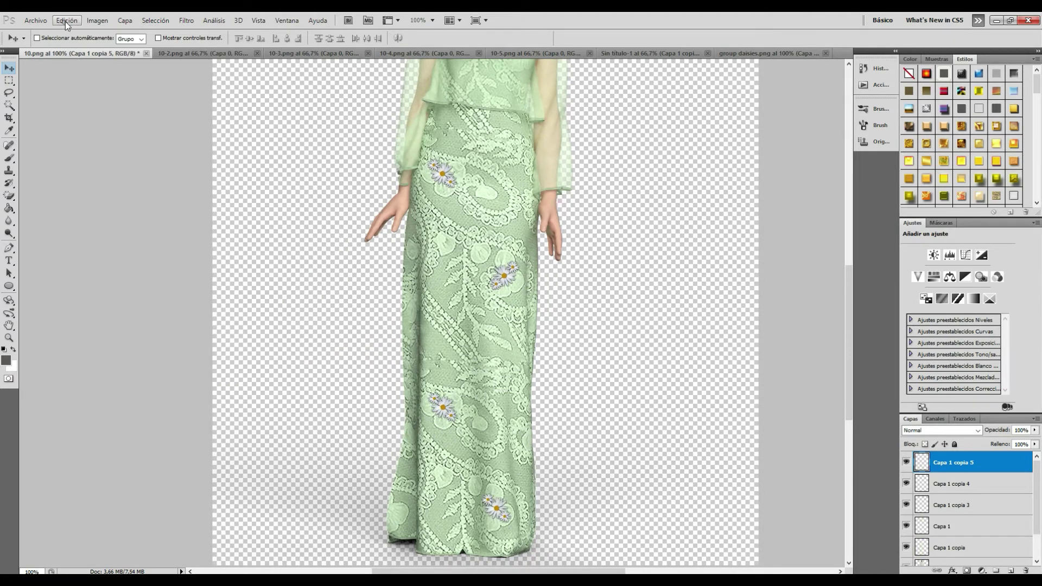
{"action": "left_click", "coordinate": [65, 23]}
{"action": "left_click", "coordinate": [285, 337]}
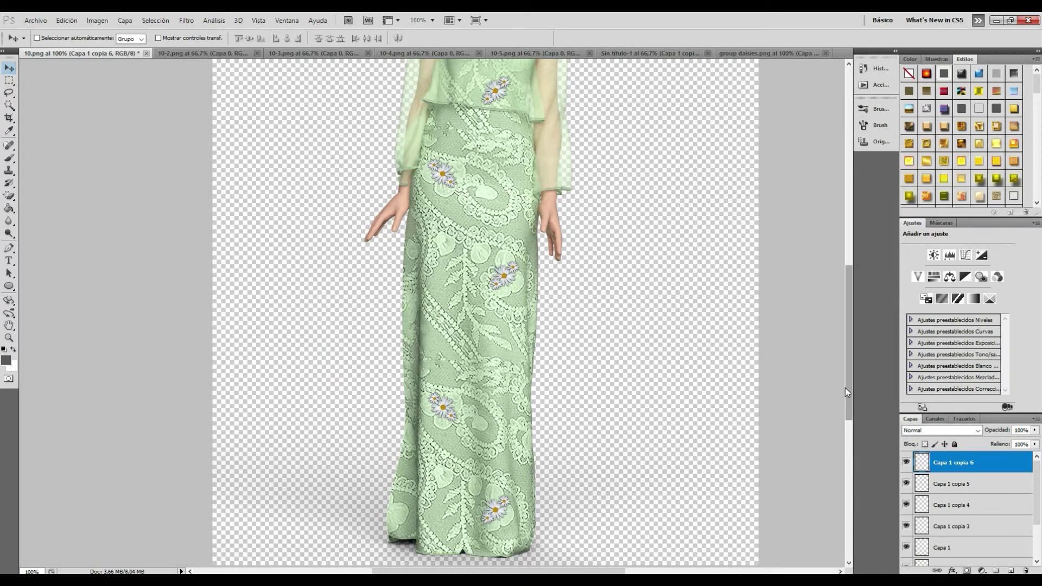
{"action": "scroll", "coordinate": [845, 387], "scroll_direction": "up", "scroll_amount": 3}
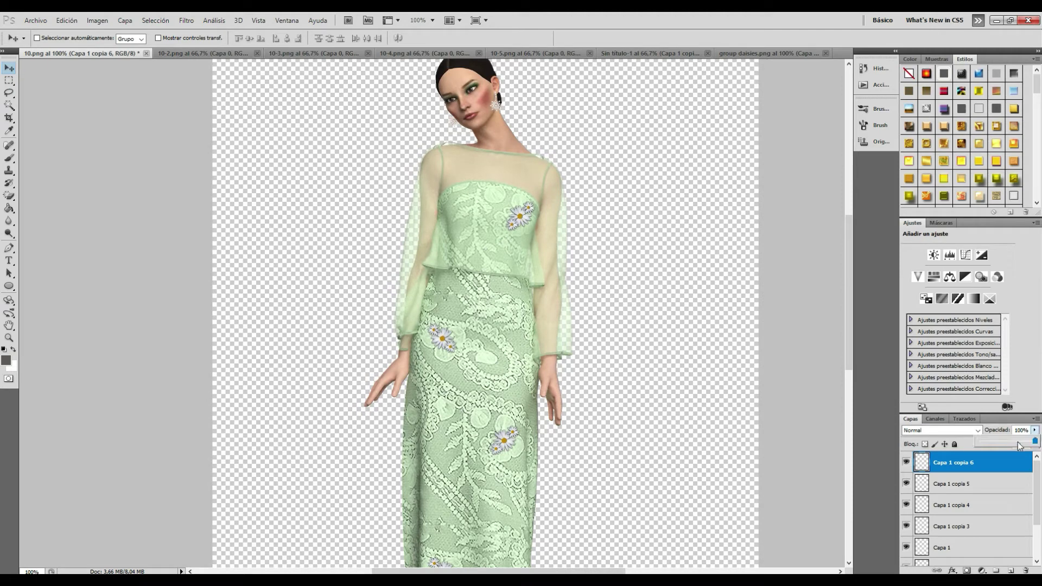
{"action": "scroll", "coordinate": [614, 452], "scroll_direction": "down", "scroll_amount": 3}
Zoom out to the whole gown, select layer Capa 0 and launch Liquify
{"action": "key", "text": "z"}
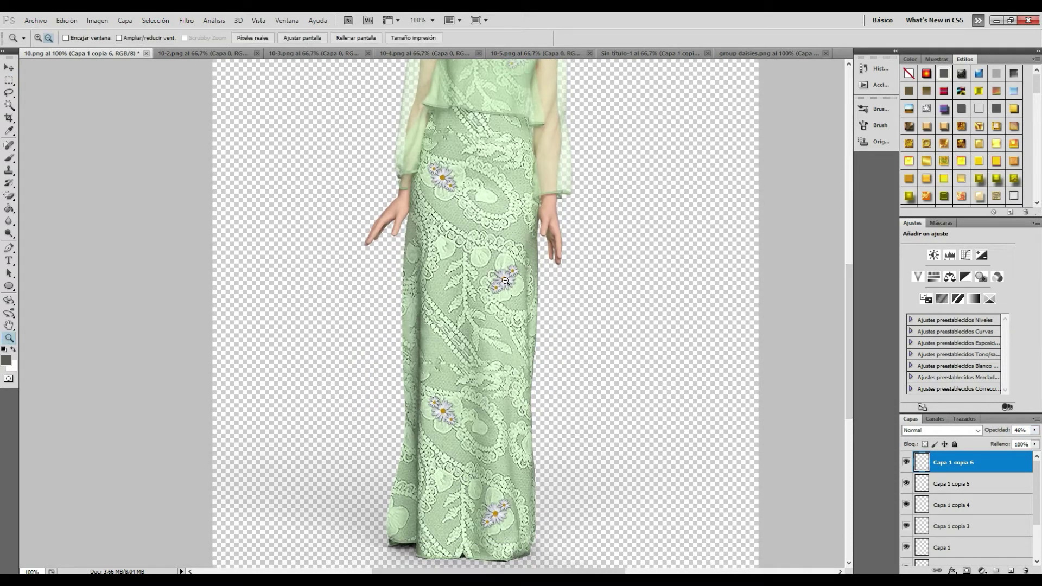
{"action": "left_click", "coordinate": [506, 281], "text": "alt"}
{"action": "left_click", "coordinate": [548, 472], "text": "ctrl"}
{"action": "left_click", "coordinate": [66, 20]}
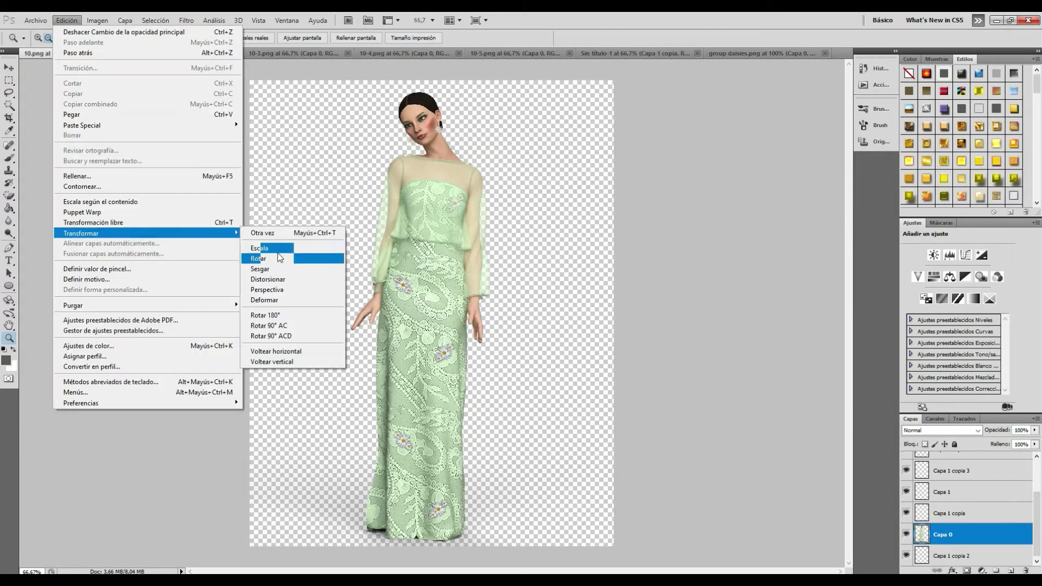
{"action": "left_click", "coordinate": [219, 23]}
Forward-warp the skirt's lower hem outward on both sides in Liquify and apply
{"action": "key", "text": "ctrl+shift+x"}
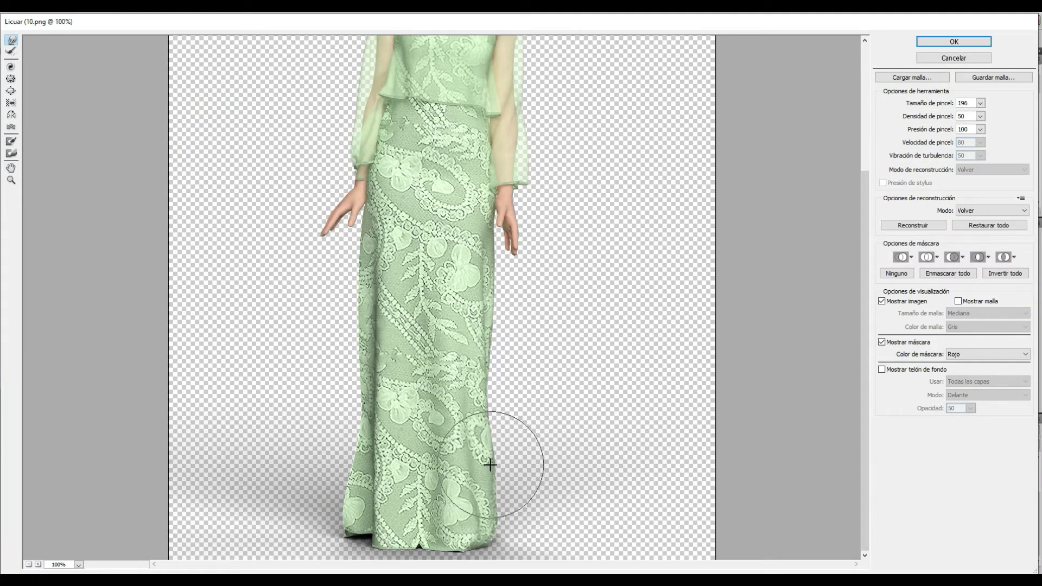
{"action": "left_click_drag", "start_coordinate": [349, 529], "coordinate": [344, 465]}
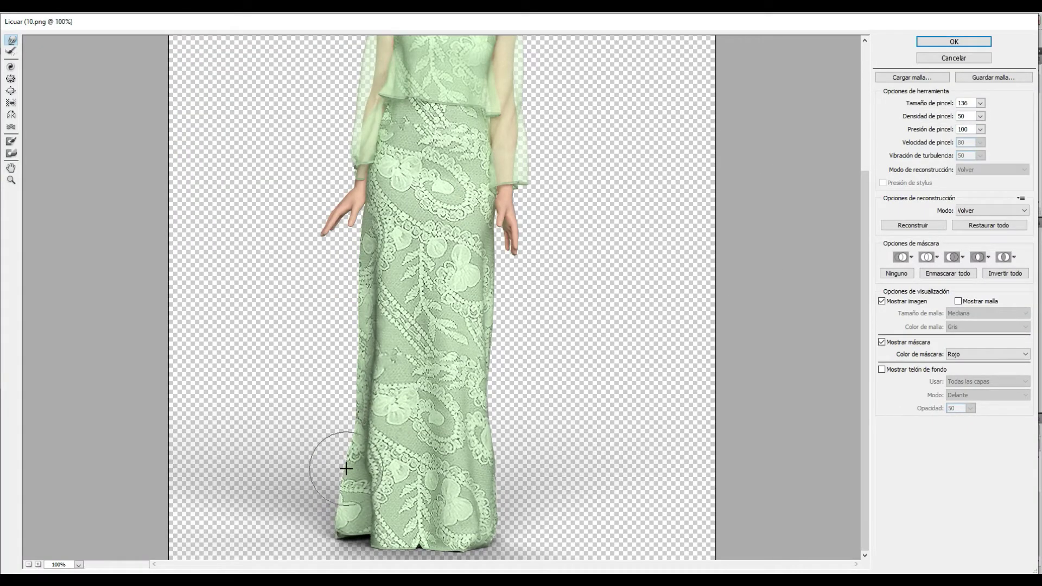
{"action": "left_click_drag", "start_coordinate": [503, 495], "coordinate": [537, 480]}
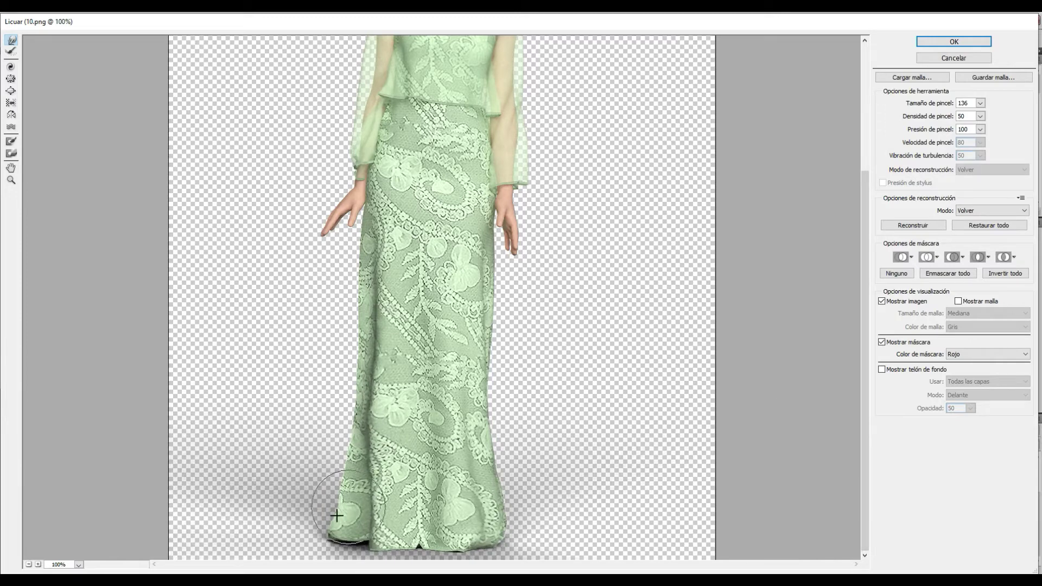
{"action": "mouse_move", "coordinate": [326, 429]}
{"action": "left_mouse_down"}
{"action": "mouse_move", "coordinate": [348, 414]}
{"action": "mouse_move", "coordinate": [340, 481]}
{"action": "left_mouse_up"}
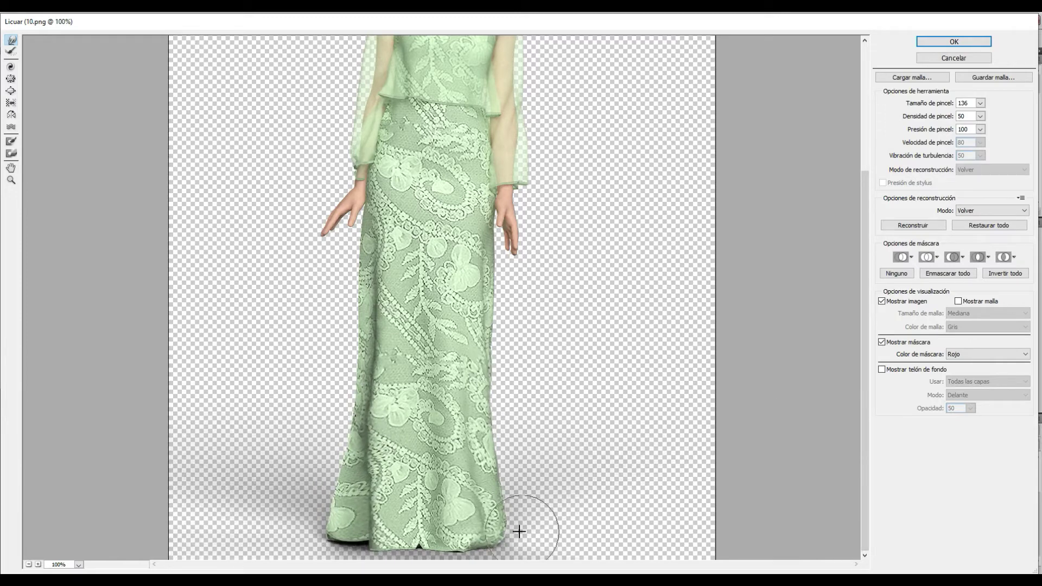
{"action": "left_click_drag", "start_coordinate": [347, 522], "coordinate": [326, 530]}
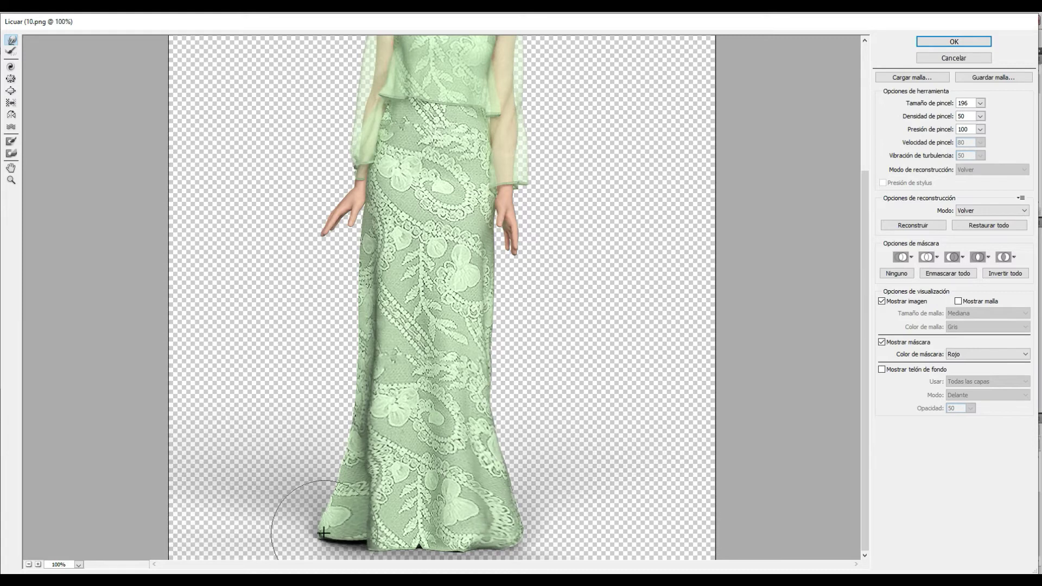
{"action": "key", "text": "bracketleft"}
{"action": "key", "text": "bracketleft"}
{"action": "key", "text": "bracketleft"}
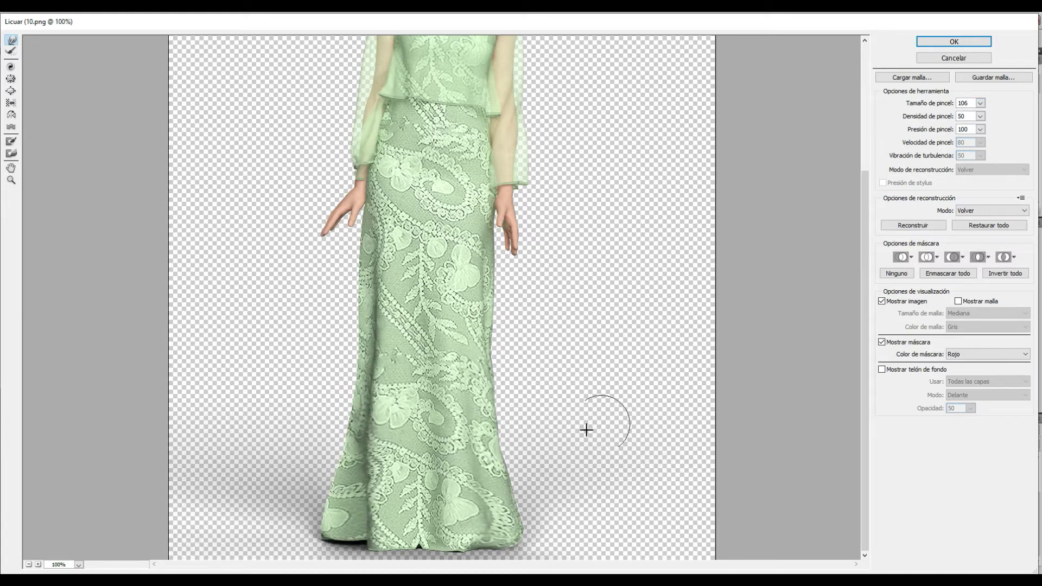
{"action": "left_click", "coordinate": [930, 42]}
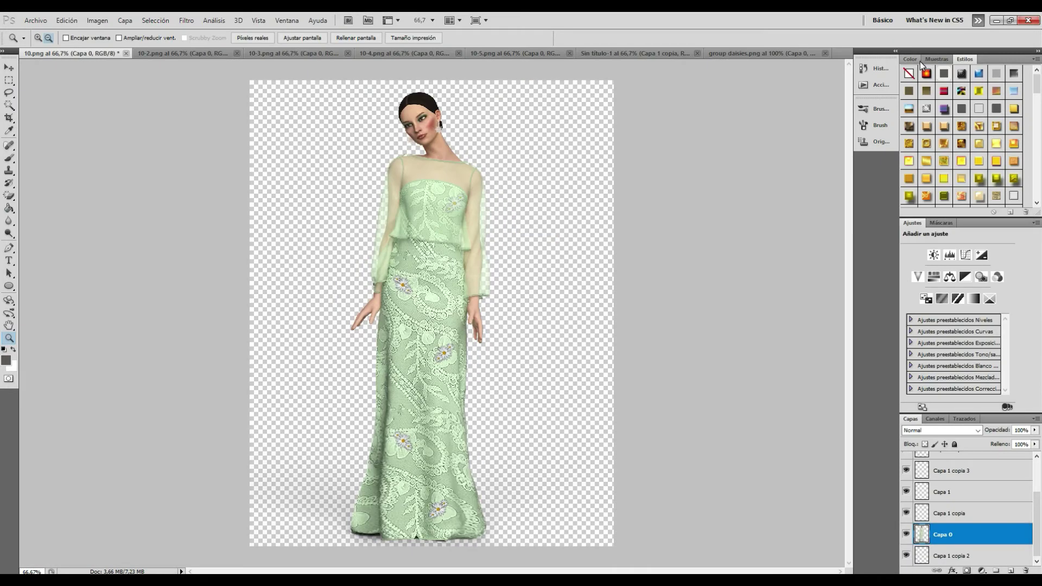
Reopen Liquify and push both sleeve cuffs outward with a 50 brush, then apply
{"action": "key", "text": "shift+ctrl+x"}
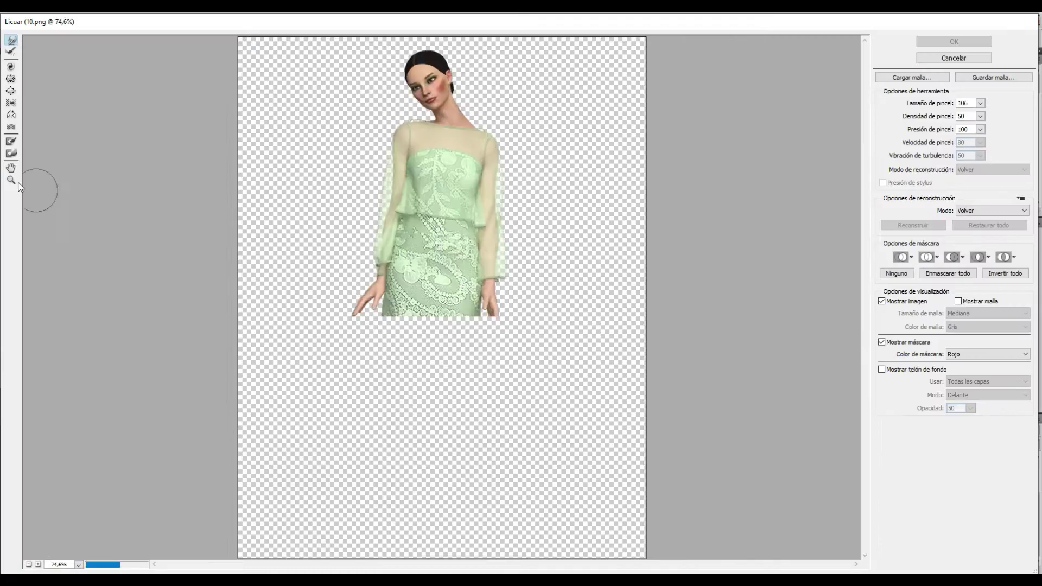
{"action": "key", "text": "ctrl+plus"}
{"action": "key", "text": "ctrl+plus"}
{"action": "left_click", "coordinate": [981, 103]}
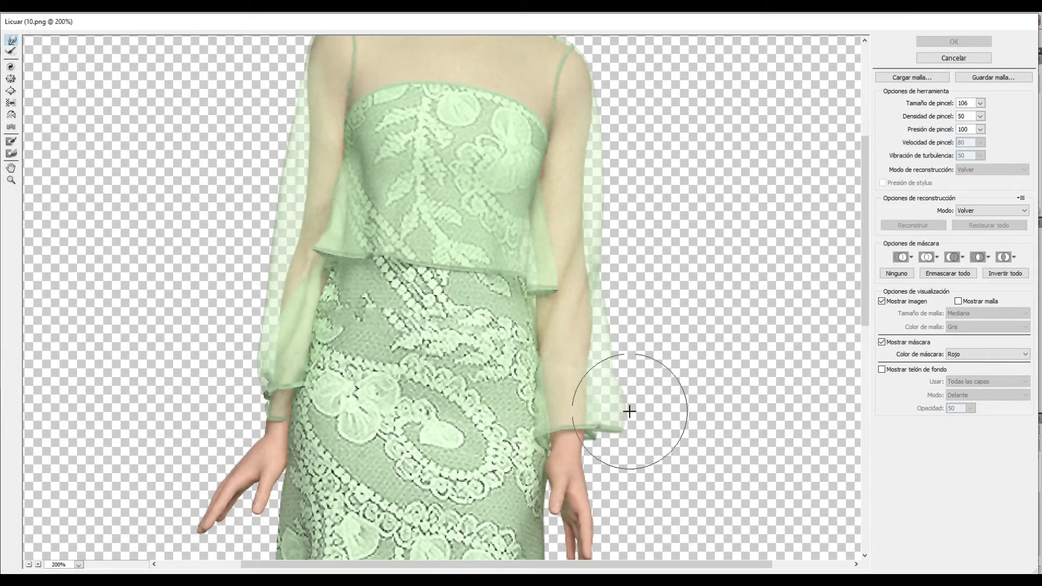
{"action": "left_click_drag", "start_coordinate": [628, 409], "coordinate": [635, 404]}
{"action": "left_click", "coordinate": [981, 103]}
{"action": "left_click_drag", "start_coordinate": [929, 116], "coordinate": [956, 116]}
{"action": "double_click", "coordinate": [966, 103]}
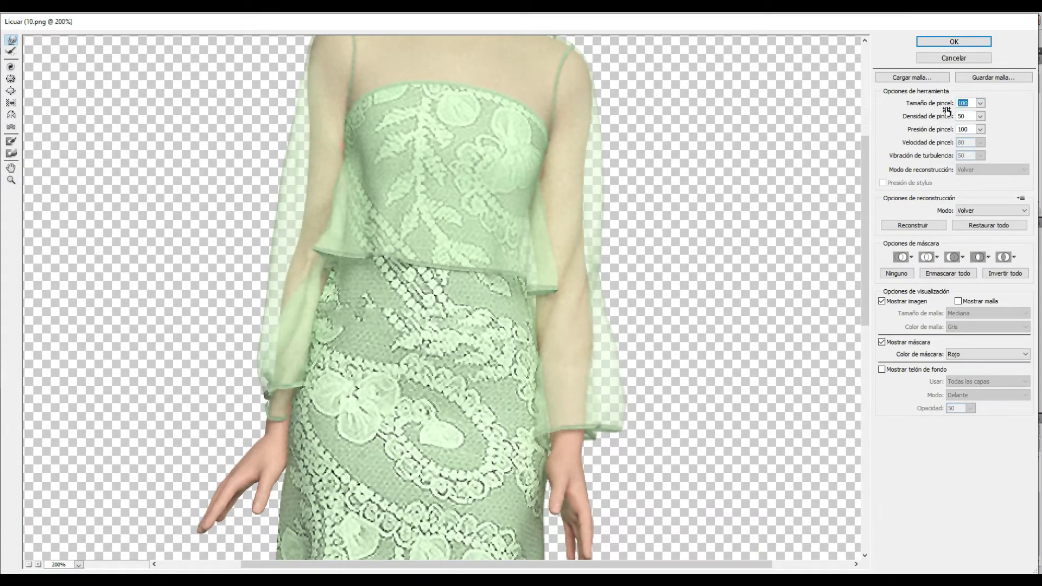
{"action": "type", "text": "50"}
{"action": "left_click_drag", "start_coordinate": [628, 379], "coordinate": [644, 426]}
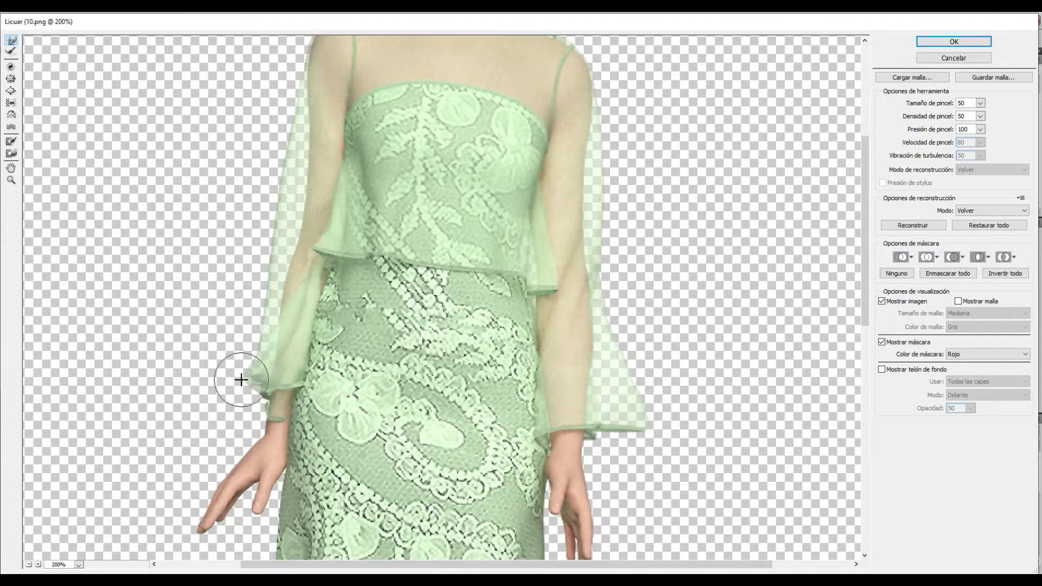
{"action": "left_click_drag", "start_coordinate": [263, 319], "coordinate": [235, 376]}
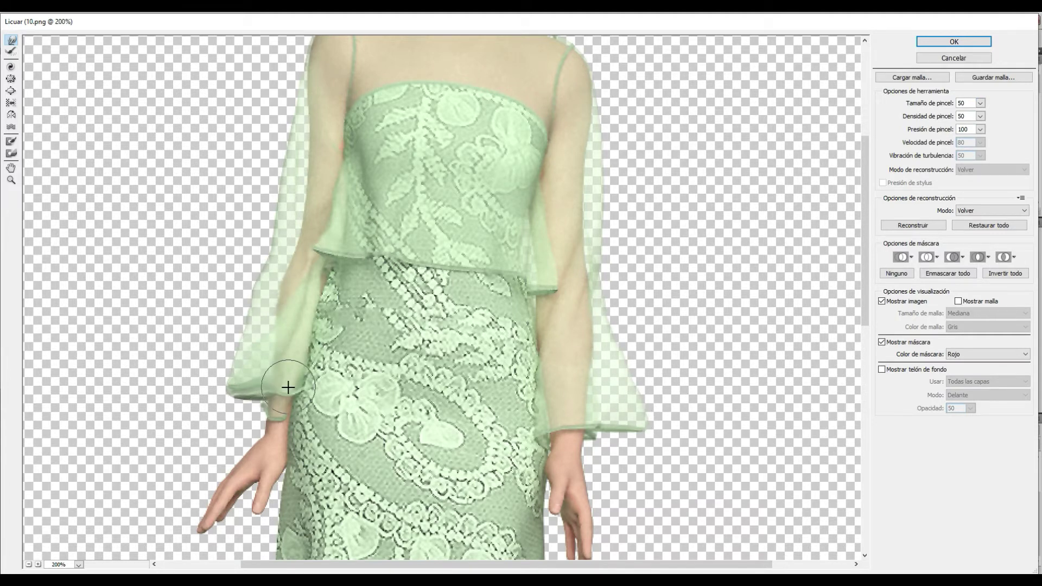
{"action": "left_click_drag", "start_coordinate": [260, 295], "coordinate": [226, 407]}
{"action": "key", "text": "Return"}
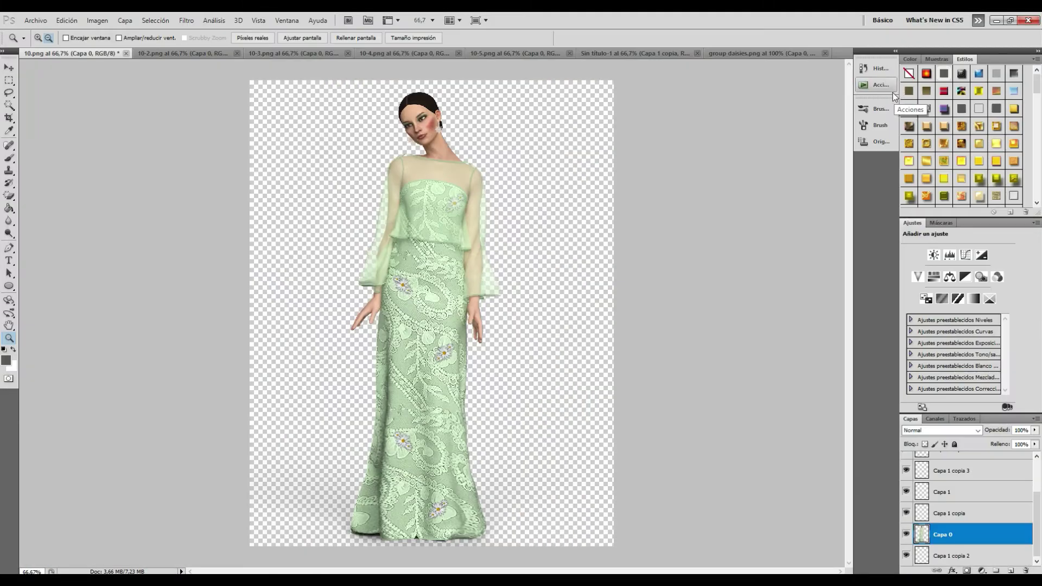
Zoom in around the head and neck and add a new empty layer
{"action": "left_click", "coordinate": [421, 169]}
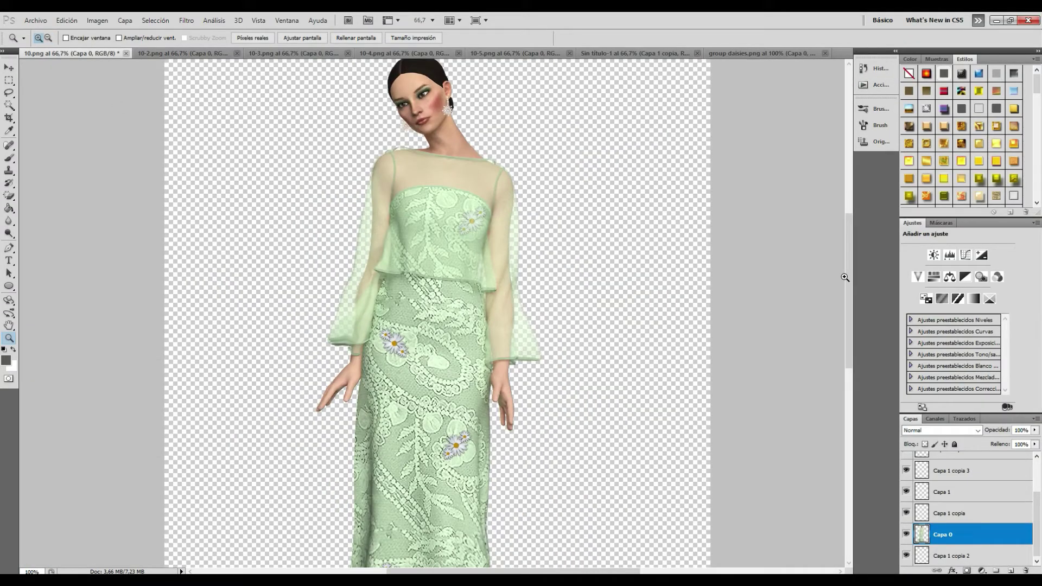
{"action": "key", "text": "ctrl+plus"}
{"action": "key", "text": "ctrl+plus"}
{"action": "left_click_drag", "start_coordinate": [852, 243], "coordinate": [851, 212]}
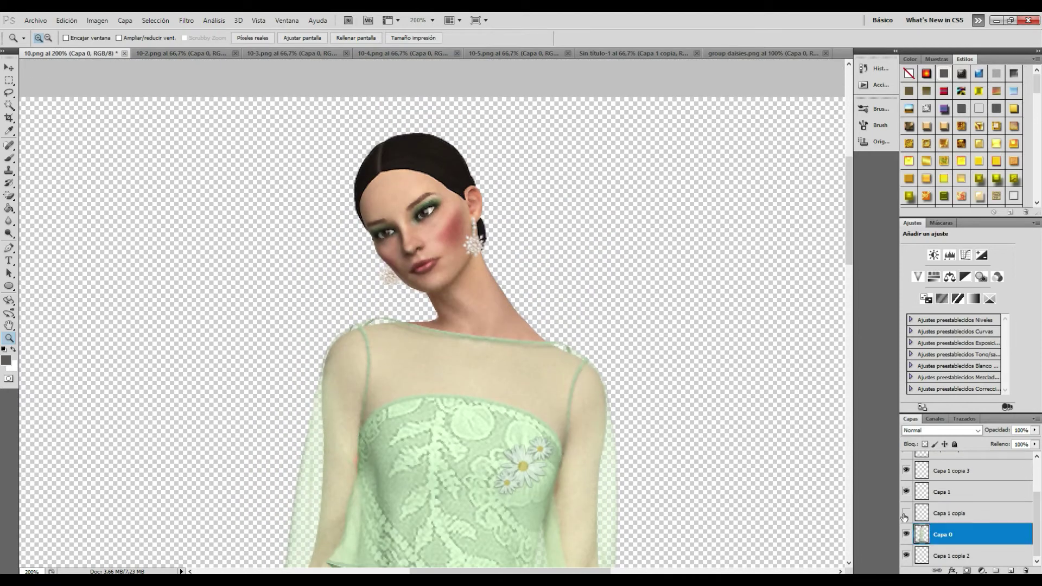
{"action": "key", "text": "ctrl+shift+alt+n"}
Choose a large hair-shaped brush preset and sample the dark hair colour
{"action": "key", "text": "b"}
{"action": "left_click", "coordinate": [52, 38]}
{"action": "left_click", "coordinate": [121, 170]}
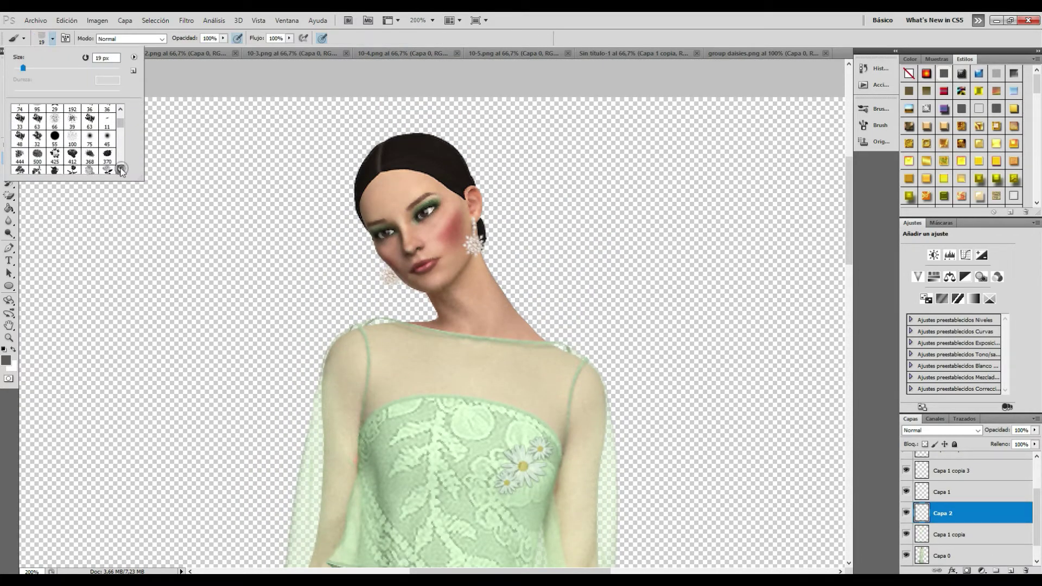
{"action": "left_click", "coordinate": [121, 170]}
{"action": "left_click", "coordinate": [120, 170]}
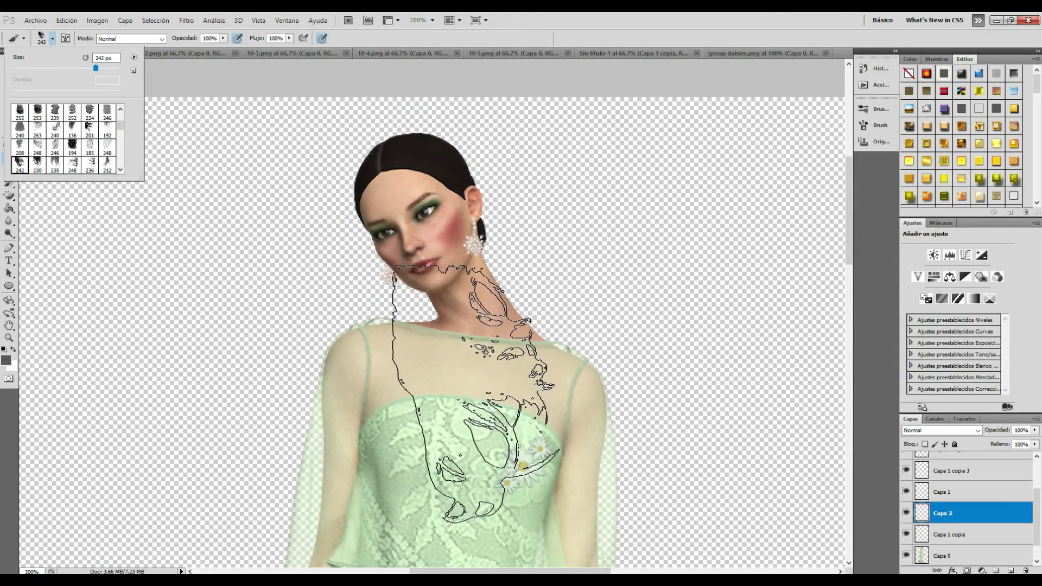
{"action": "key", "text": "i"}
{"action": "left_click", "coordinate": [454, 168]}
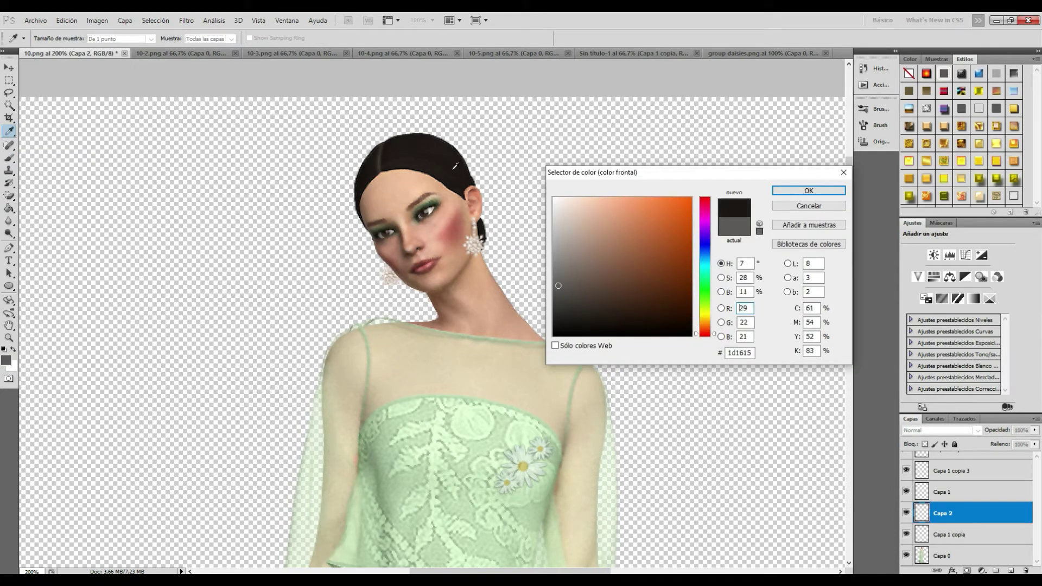
{"action": "left_click", "coordinate": [775, 193]}
Send the hair layer to the bottom and stamp a 182 px hair strand behind her ear
{"action": "key", "text": "b"}
{"action": "key", "text": "ctrl+bracketleft"}
{"action": "key", "text": "ctrl+bracketleft"}
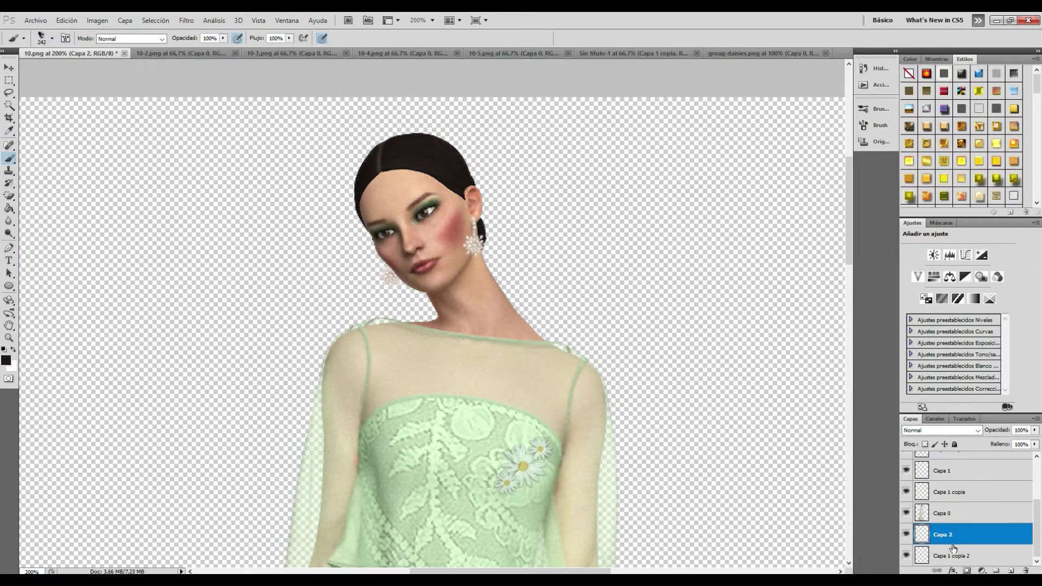
{"action": "key", "text": "ctrl+bracketleft"}
{"action": "left_click", "coordinate": [52, 38]}
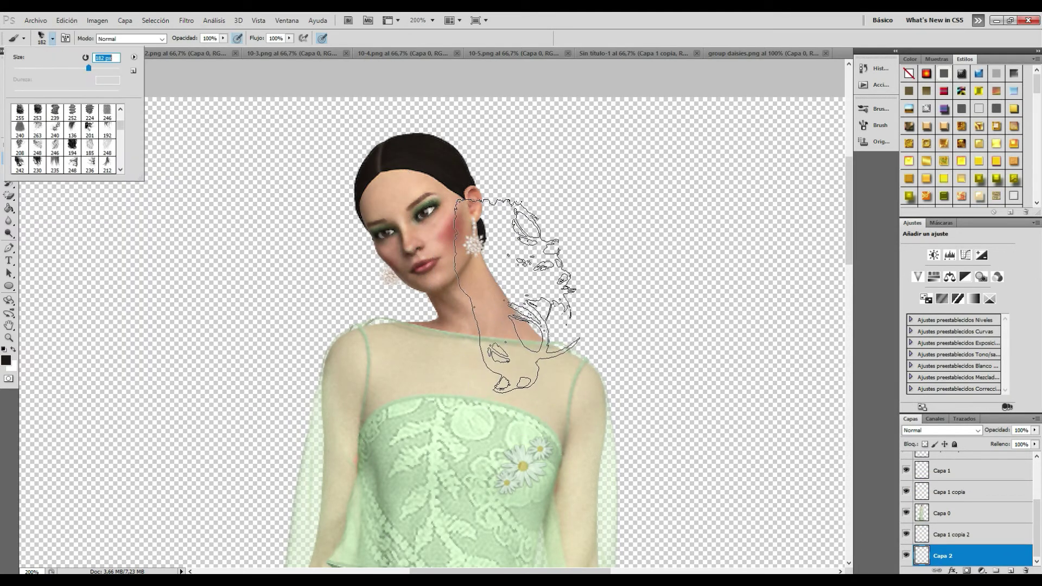
{"action": "key", "text": "Return"}
{"action": "left_click", "coordinate": [507, 296]}
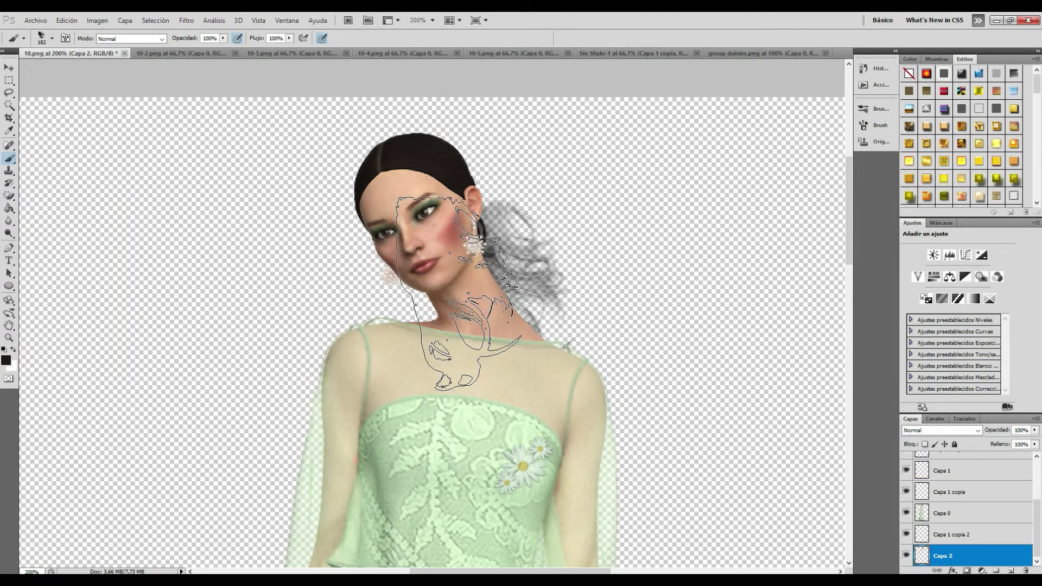
{"action": "key", "text": "alt+e"}
{"action": "key", "text": "Return"}
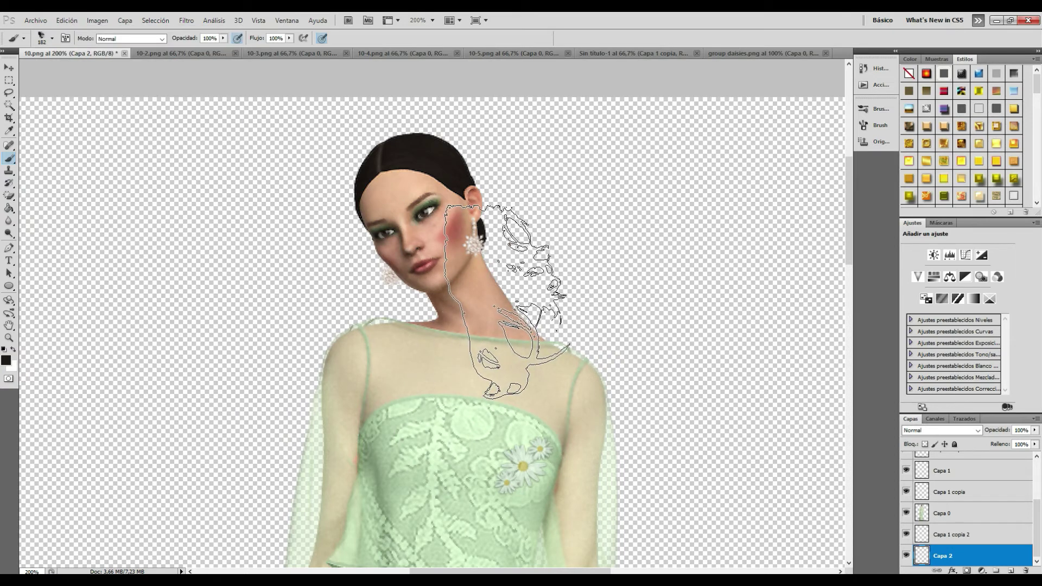
{"action": "left_click", "coordinate": [506, 302]}
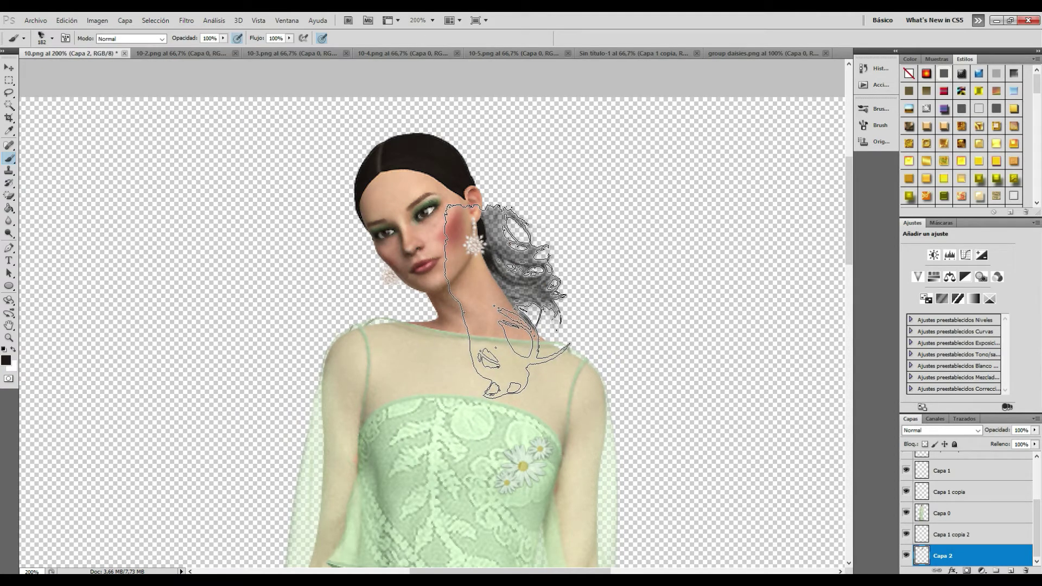
Rotate and nudge the hair strand so it follows the neck
{"action": "key", "text": "ctrl+t"}
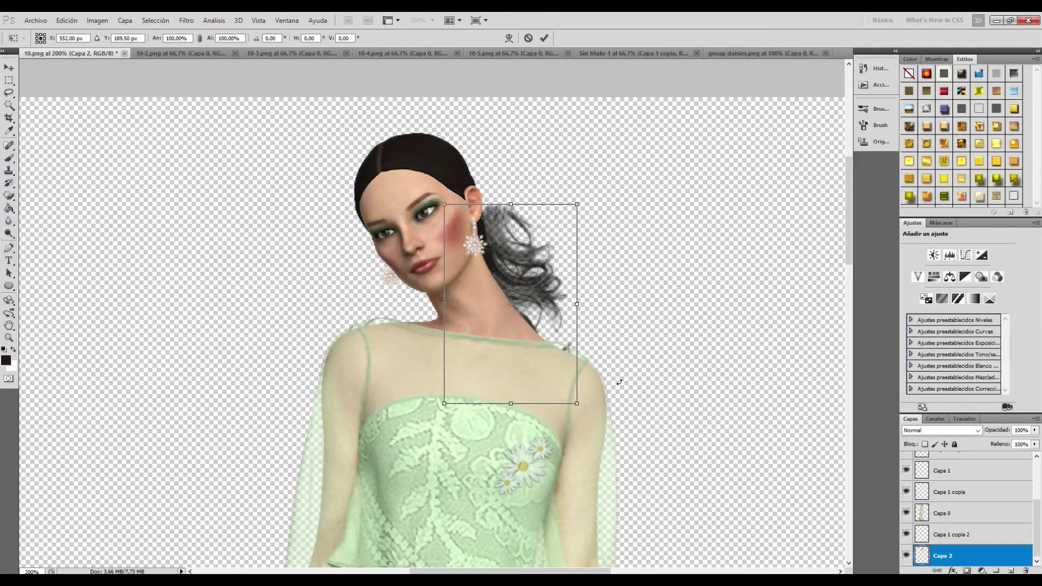
{"action": "left_click_drag", "start_coordinate": [628, 369], "coordinate": [628, 360]}
{"action": "key", "text": "Return"}
{"action": "key", "text": "v"}
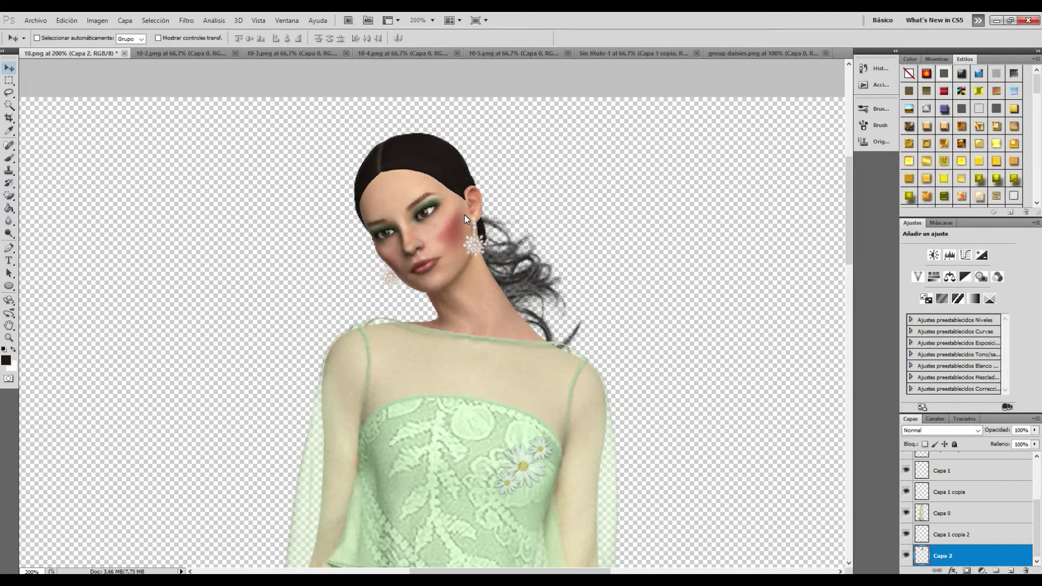
{"action": "key", "text": "Right"}
{"action": "key", "text": "Right"}
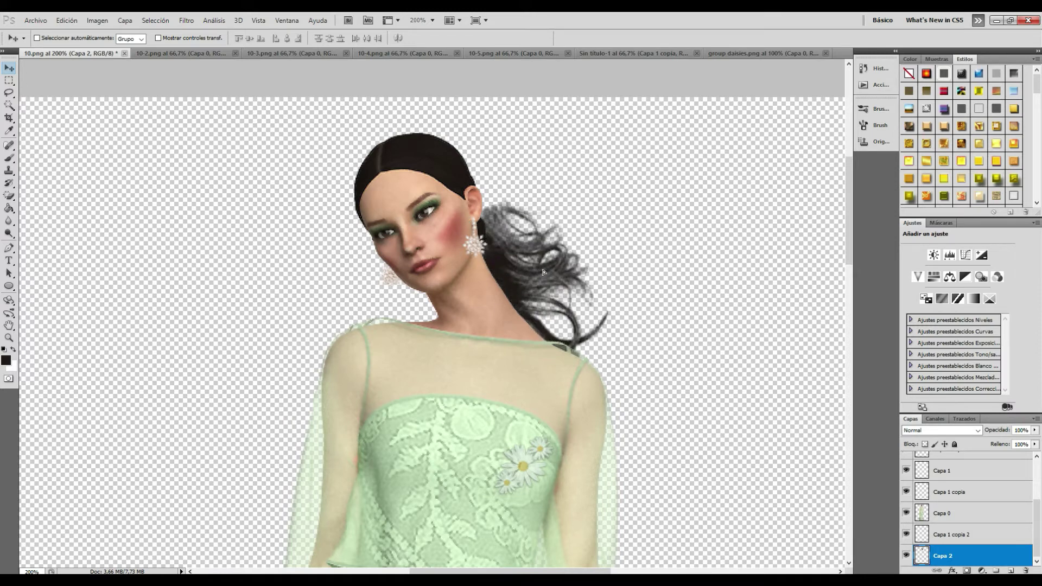
{"action": "left_click", "coordinate": [67, 20]}
{"action": "left_click", "coordinate": [294, 259]}
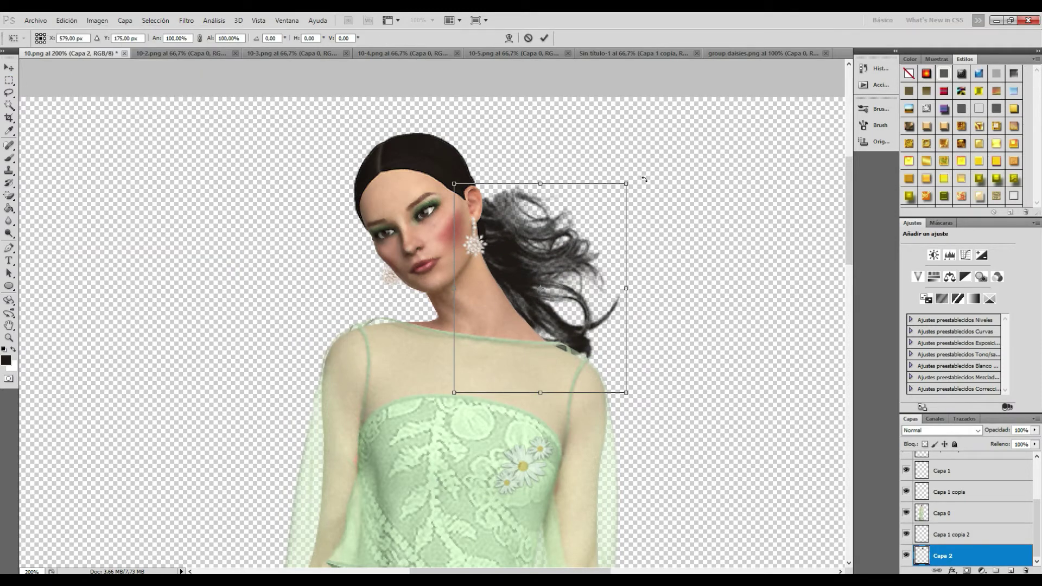
{"action": "left_click_drag", "start_coordinate": [645, 179], "coordinate": [622, 163]}
{"action": "key", "text": "Return"}
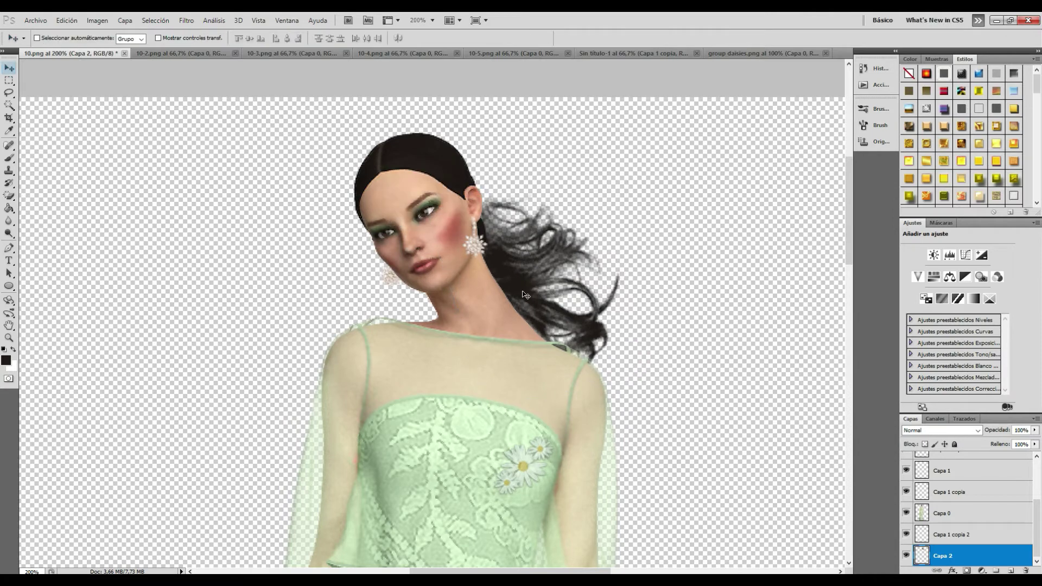
{"action": "key", "text": "ctrl+z"}
{"action": "key", "text": "ctrl+z"}
{"action": "key", "text": "ctrl+z"}
{"action": "key", "text": "ctrl+z"}
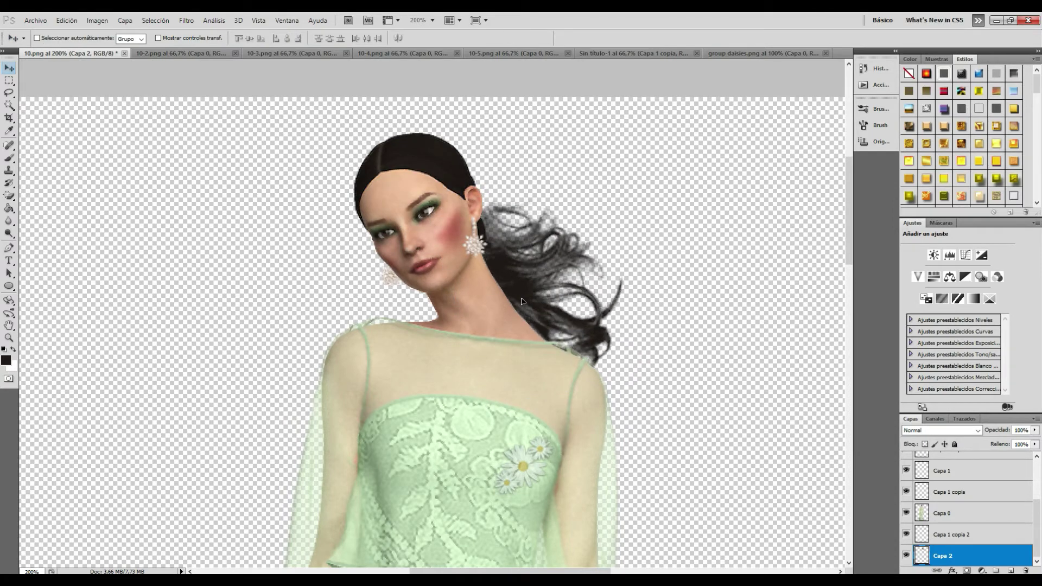
{"action": "key", "text": "ctrl+z"}
{"action": "key", "text": "ctrl+z"}
{"action": "key", "text": "ctrl+z"}
Duplicate the hair layer with Ctrl+J to darken the ponytail behind the neck
{"action": "key", "text": "b"}
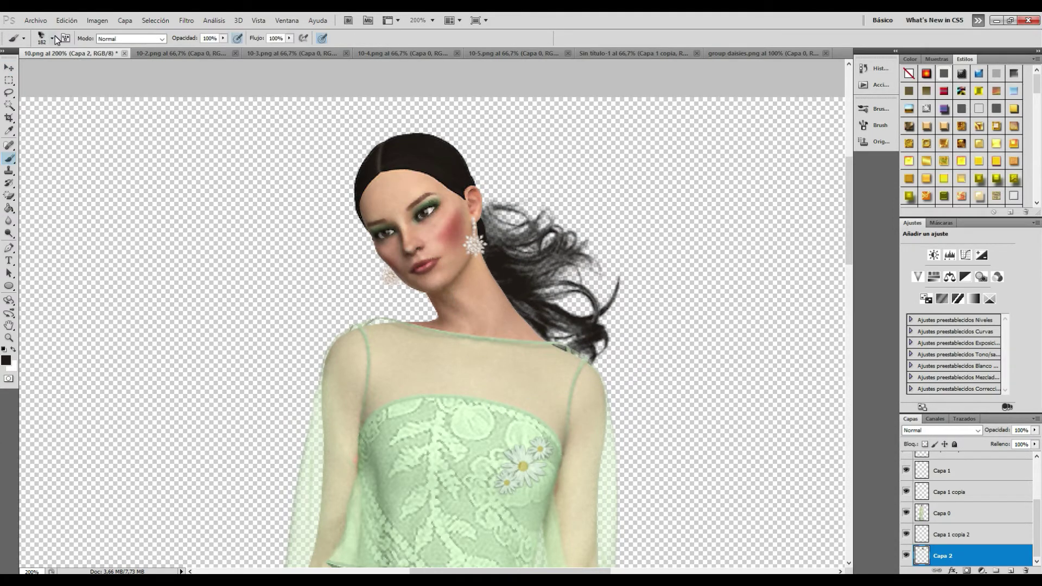
{"action": "key", "text": "ctrl+j"}
{"action": "left_click", "coordinate": [52, 38]}
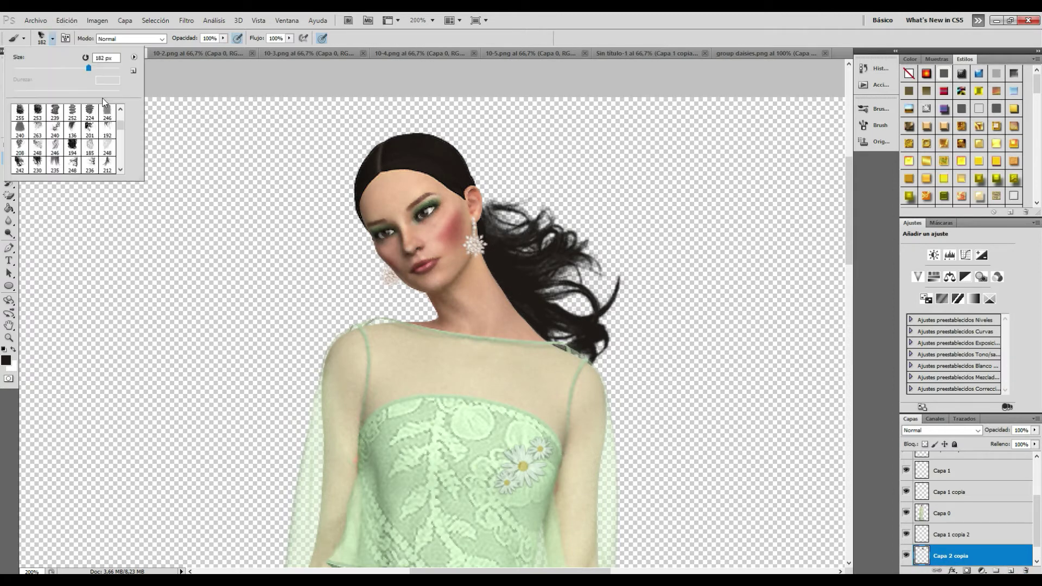
{"action": "double_click", "coordinate": [81, 108]}
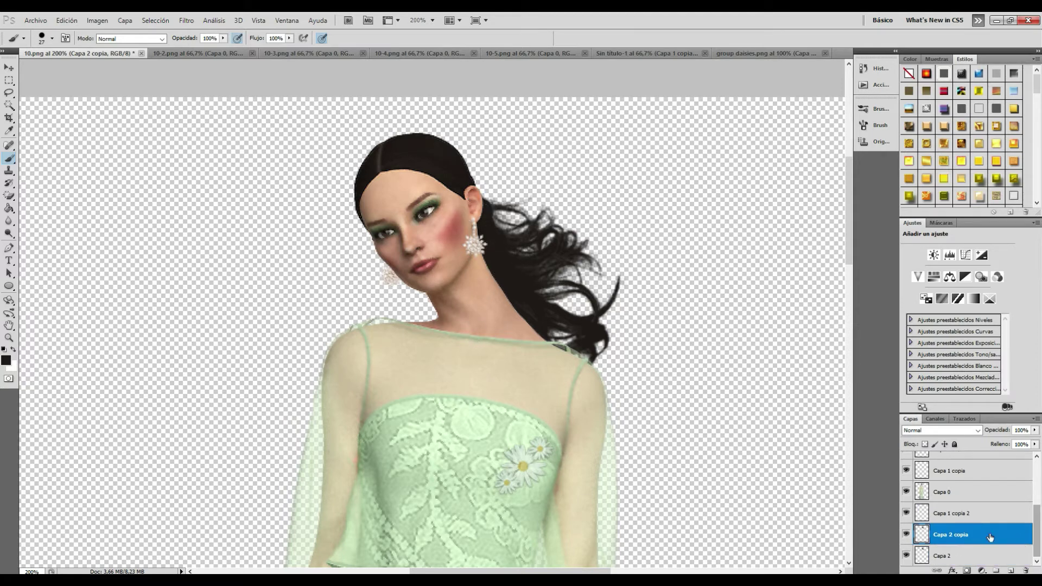
{"action": "right_click", "coordinate": [955, 556]}
{"action": "left_click", "coordinate": [945, 326]}
{"action": "key", "text": "v"}
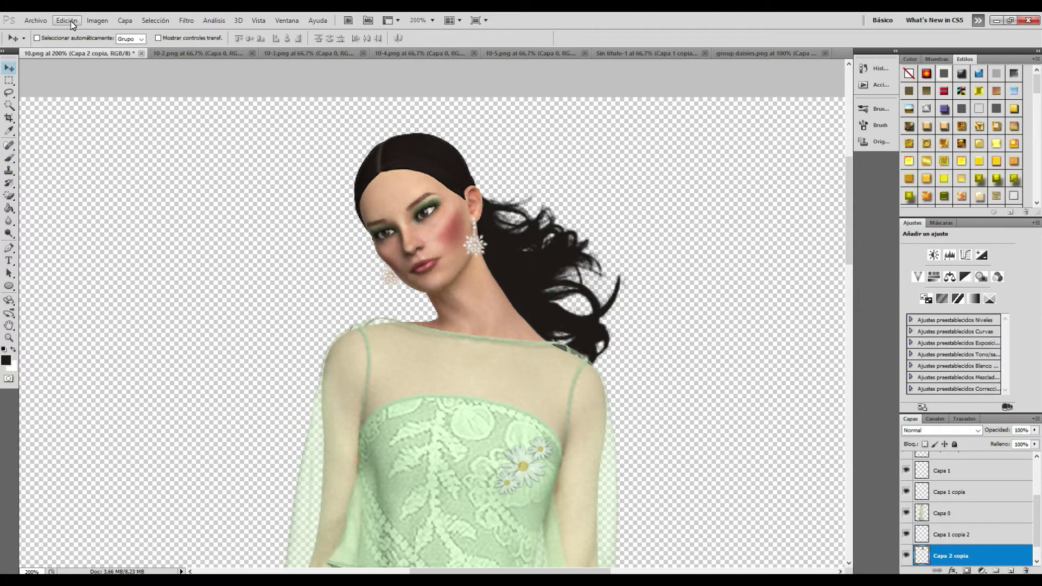
{"action": "left_click", "coordinate": [67, 21]}
{"action": "left_click", "coordinate": [60, 26]}
{"action": "scroll", "coordinate": [905, 537], "scroll_direction": "down", "scroll_amount": 1}
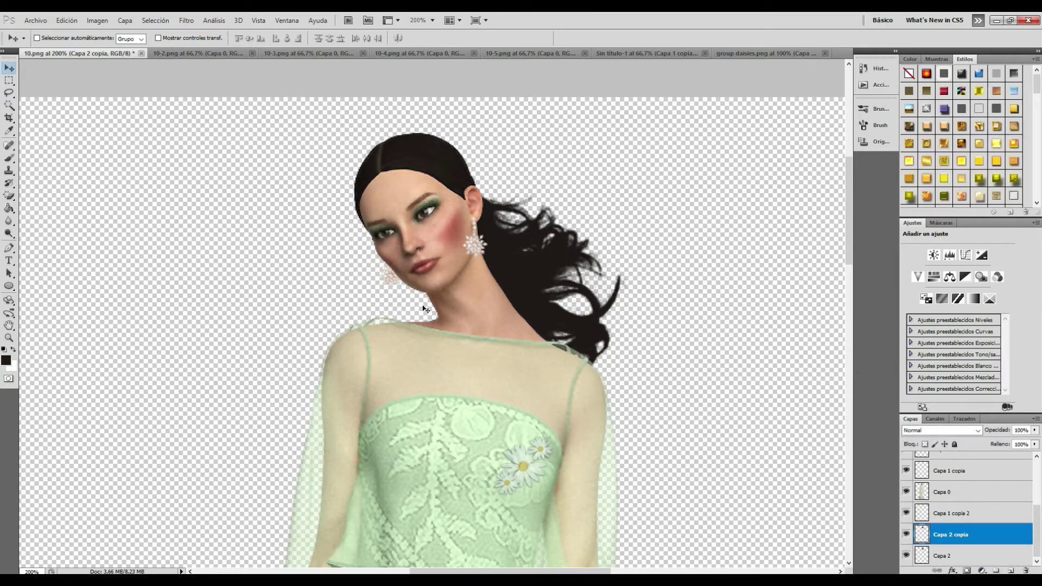
{"action": "key", "text": "ctrl+z"}
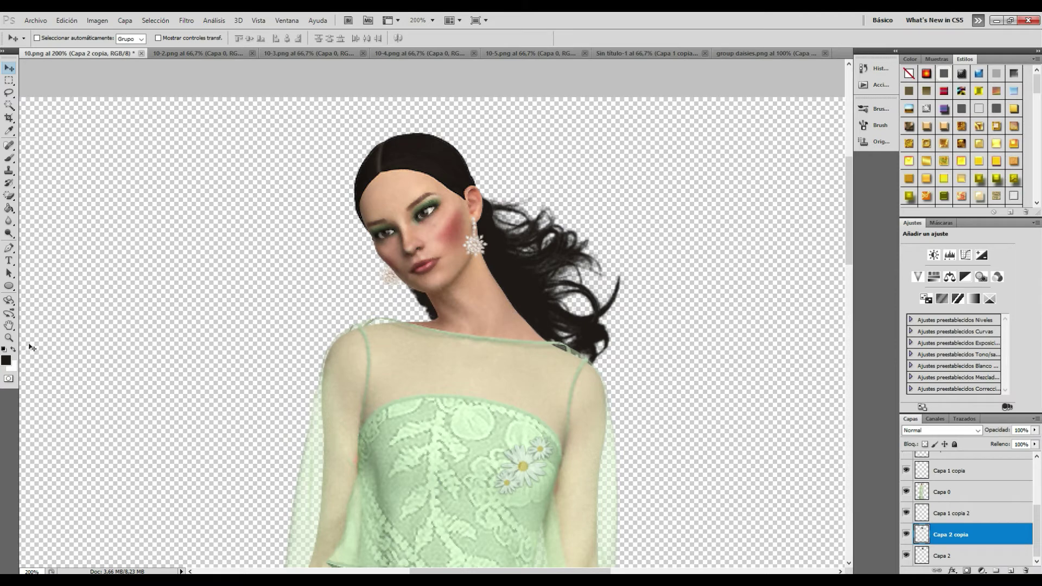
Zoom out to show the full-length gown
{"action": "key", "text": "z"}
{"action": "left_click", "coordinate": [515, 386], "text": "alt"}
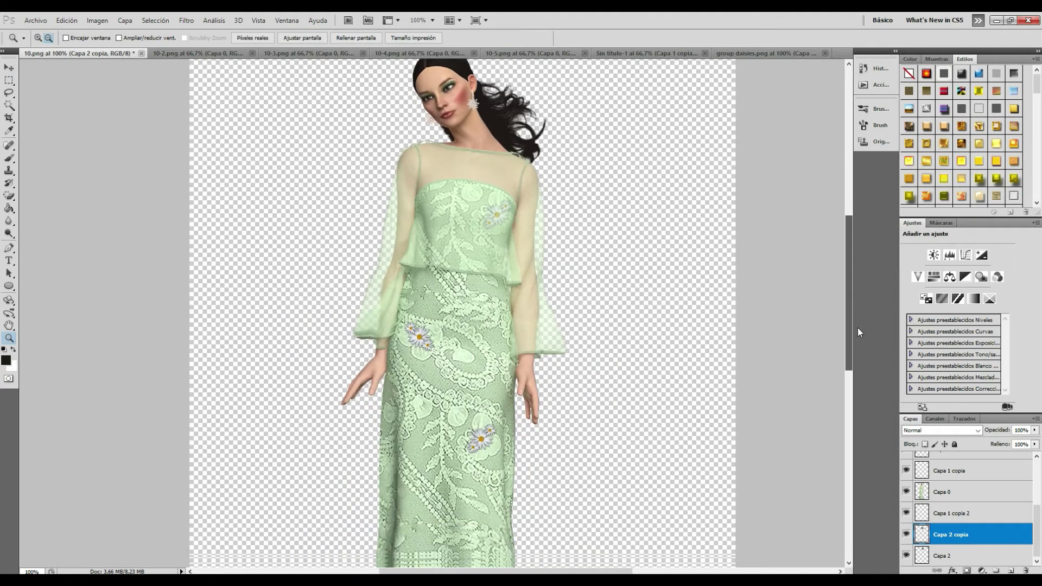
{"action": "left_click_drag", "start_coordinate": [849, 326], "coordinate": [849, 267]}
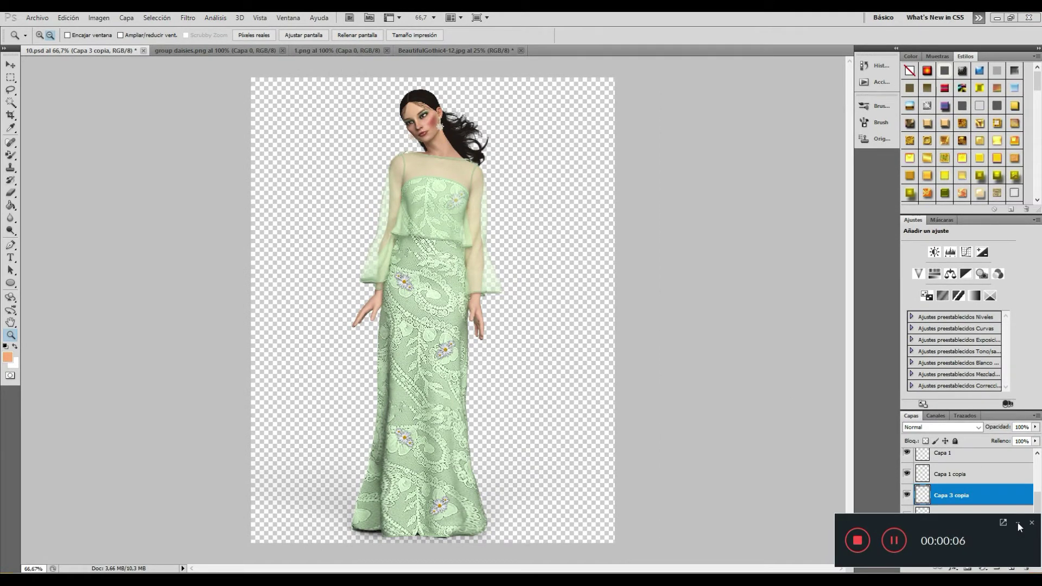
Move layer Capa 4 to the bottom of the Layers panel
{"action": "left_click", "coordinate": [1017, 522]}
{"action": "key", "text": "v"}
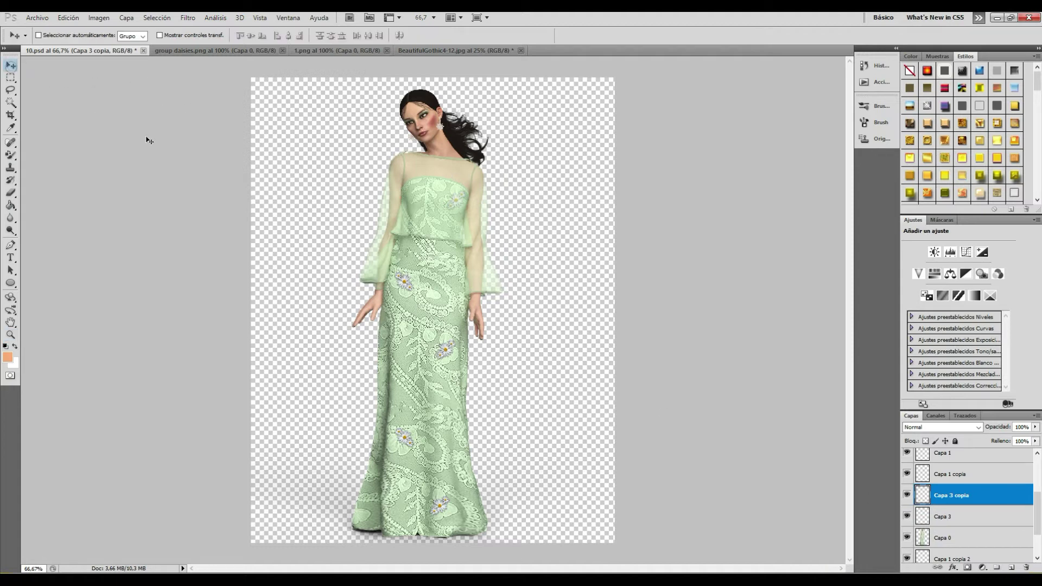
{"action": "left_click_drag", "start_coordinate": [1037, 513], "coordinate": [1037, 480]}
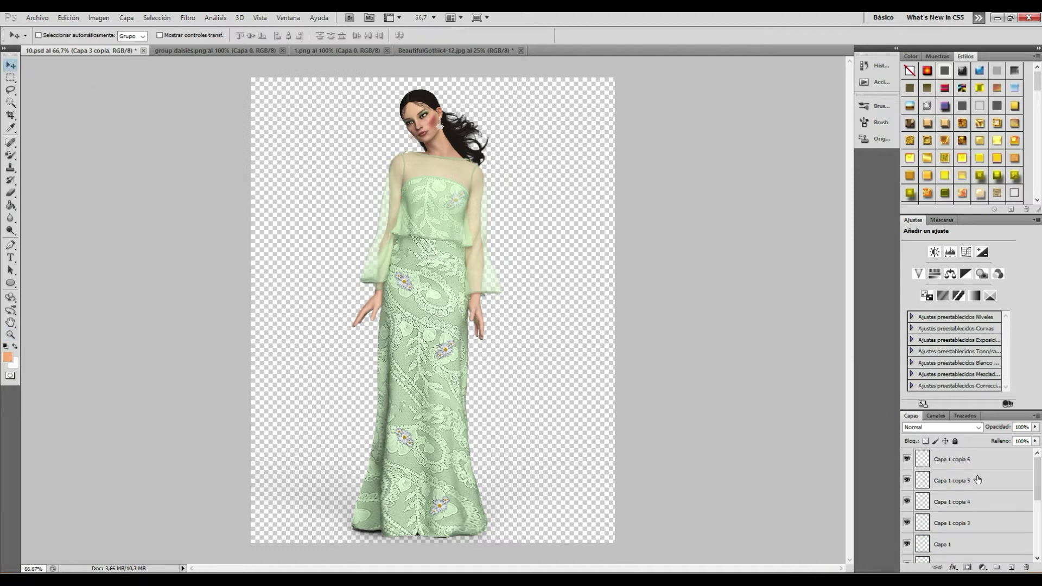
{"action": "scroll", "coordinate": [990, 475], "scroll_direction": "down", "scroll_amount": 3}
{"action": "scroll", "coordinate": [990, 521], "scroll_direction": "down", "scroll_amount": 2}
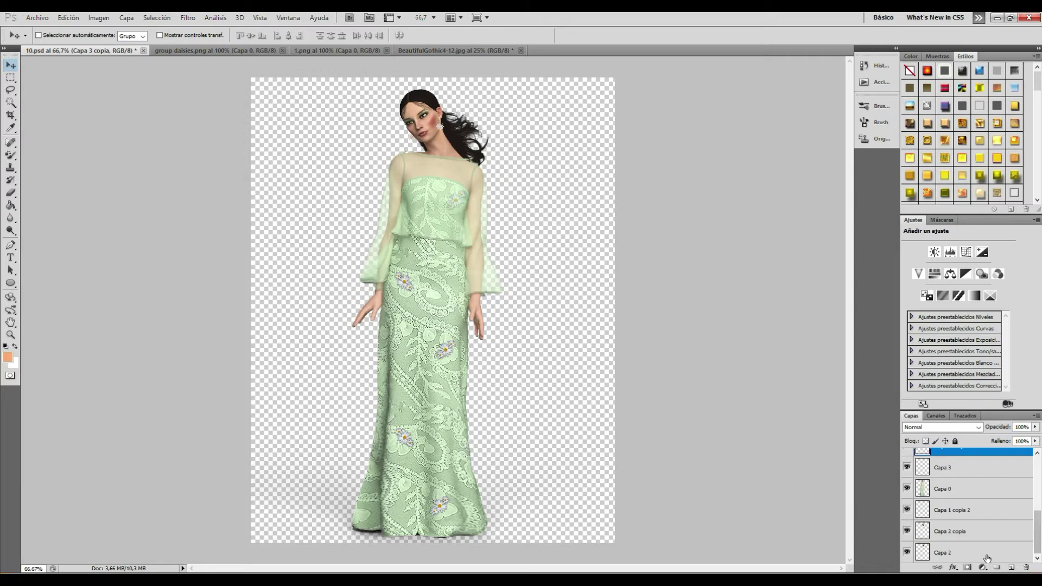
{"action": "left_click", "coordinate": [989, 553]}
{"action": "scroll", "coordinate": [1039, 531], "scroll_direction": "down", "scroll_amount": 1}
{"action": "left_click_drag", "start_coordinate": [978, 534], "coordinate": [989, 548]}
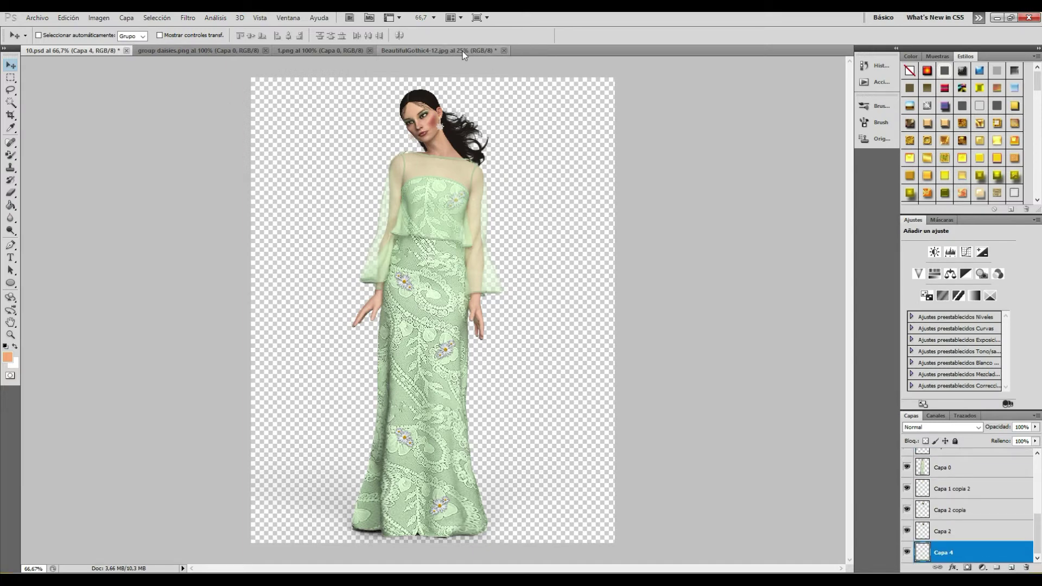
Drag BeautifulGothic4-12.jpg into 10.psd behind the woman, then redock its tab
{"action": "left_click_drag", "start_coordinate": [463, 51], "coordinate": [631, 122]}
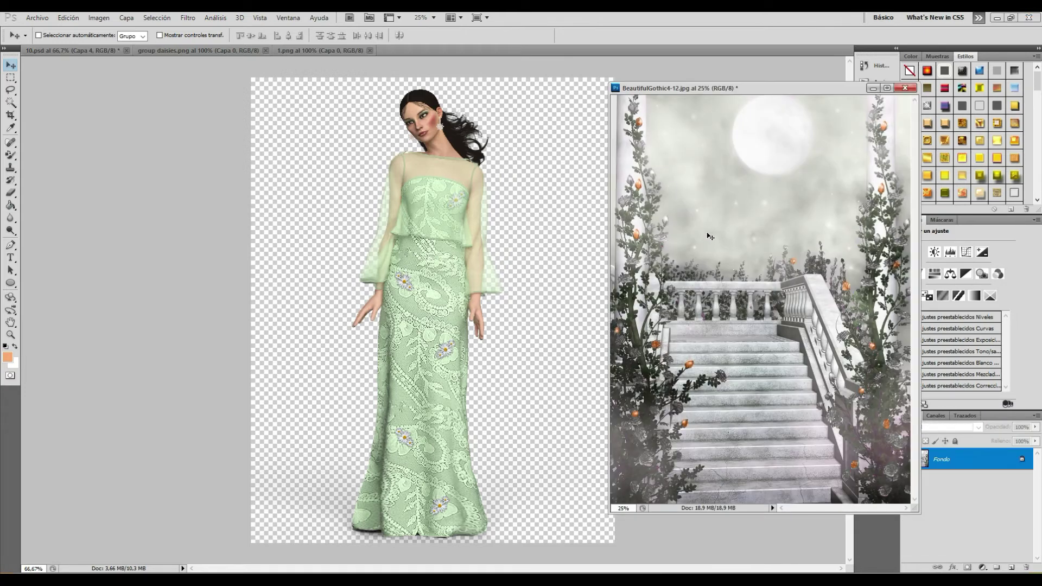
{"action": "left_click_drag", "start_coordinate": [702, 224], "coordinate": [574, 222]}
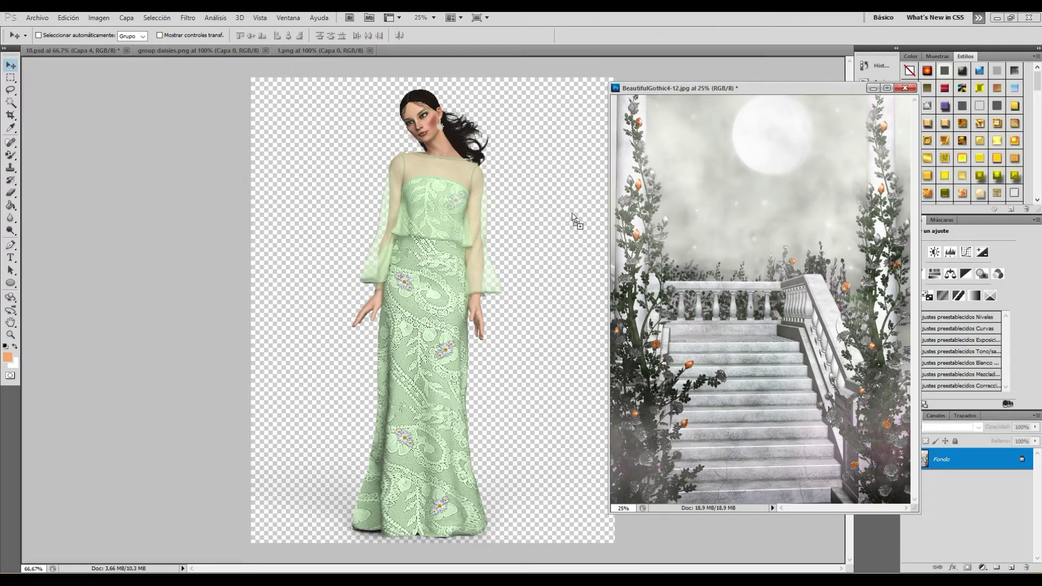
{"action": "left_click_drag", "start_coordinate": [728, 89], "coordinate": [757, 51]}
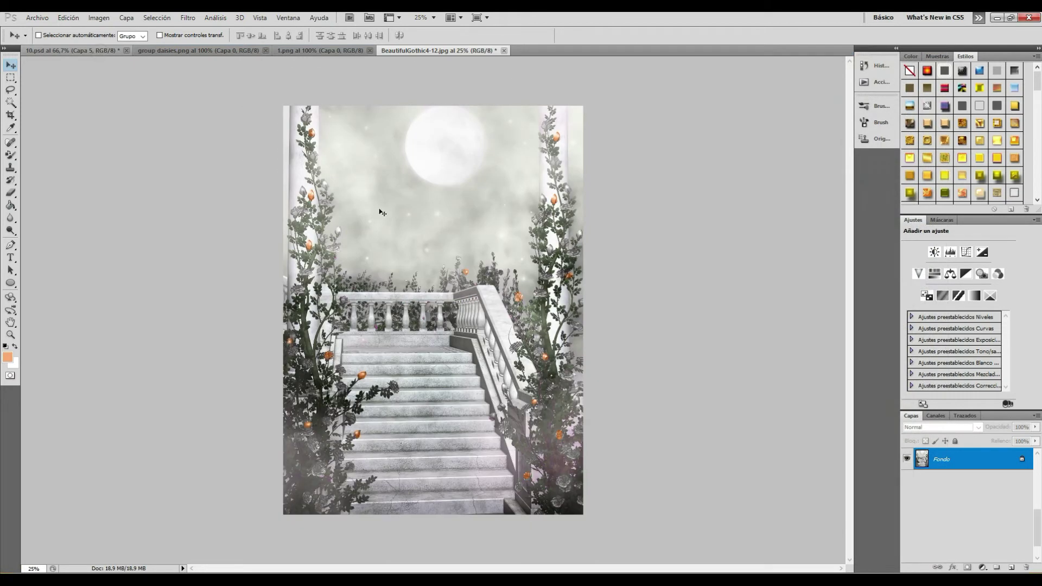
{"action": "left_click", "coordinate": [116, 49]}
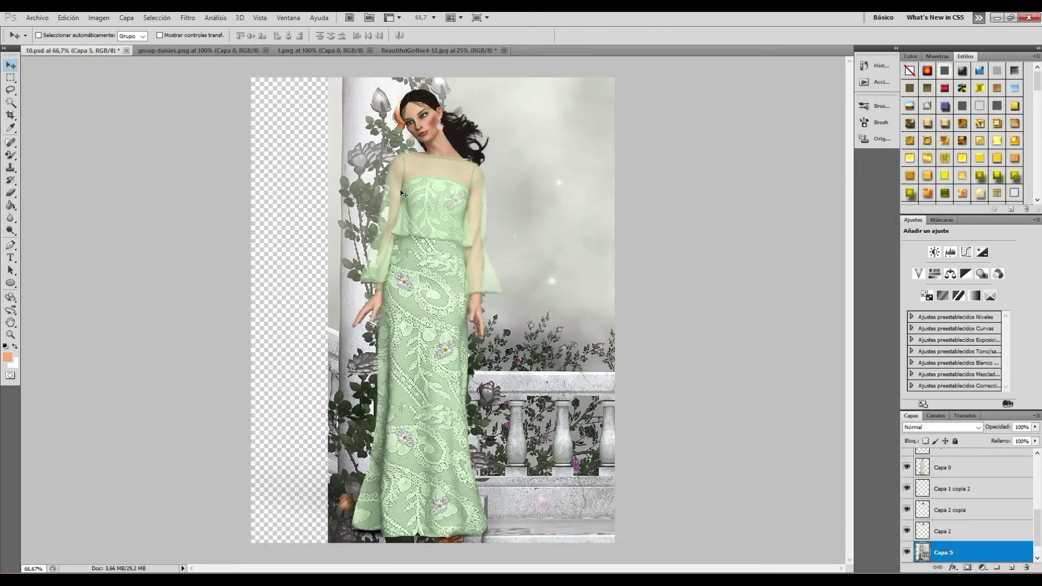
Scale and reposition the staircase layer Capa 5 to cover every canvas edge, then apply
{"action": "left_click", "coordinate": [69, 17]}
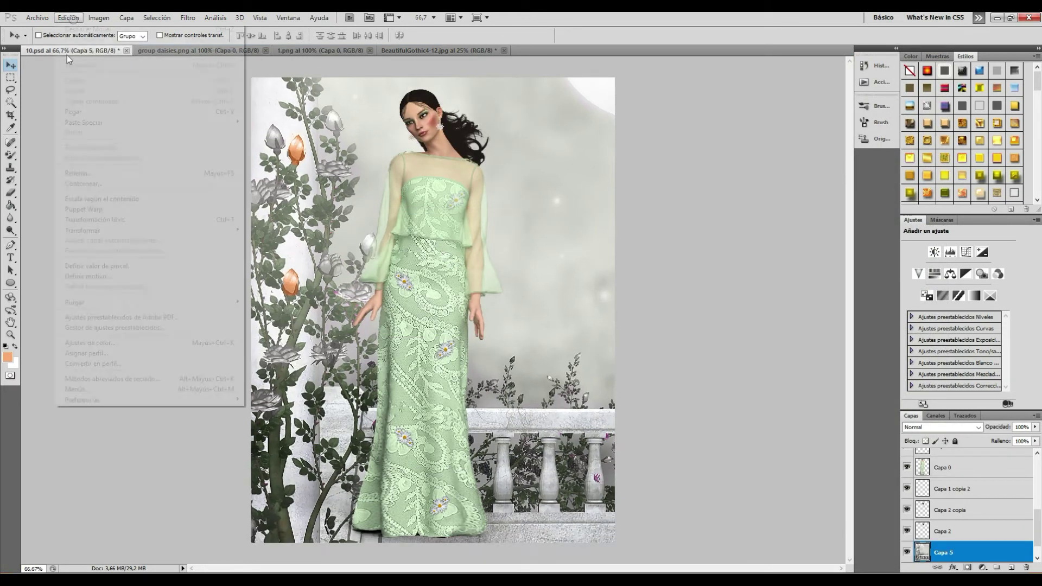
{"action": "left_click", "coordinate": [282, 247]}
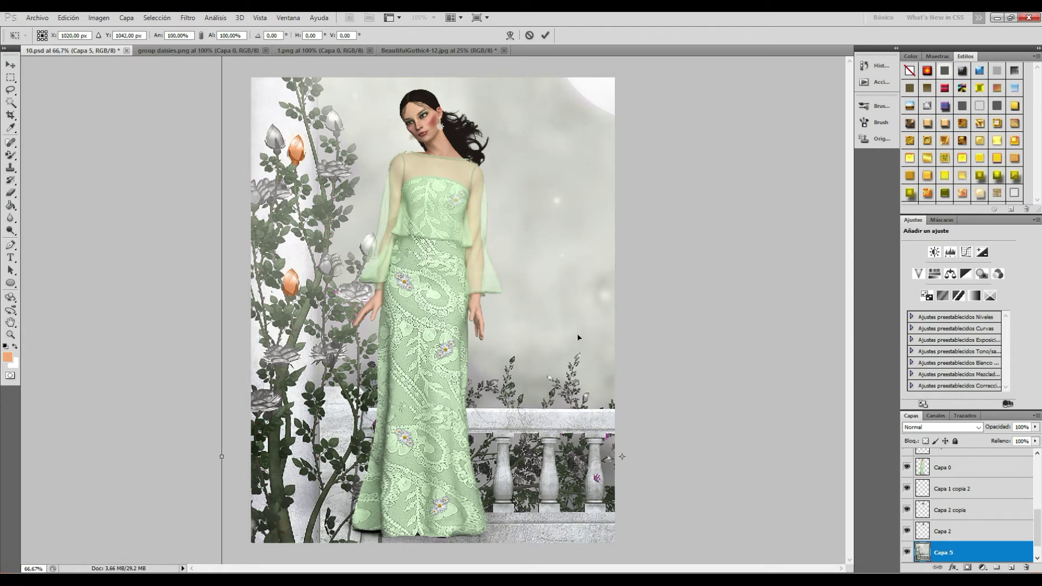
{"action": "mouse_move", "coordinate": [578, 337]}
{"action": "left_mouse_down"}
{"action": "mouse_move", "coordinate": [665, 156]}
{"action": "mouse_move", "coordinate": [650, 123]}
{"action": "left_mouse_up"}
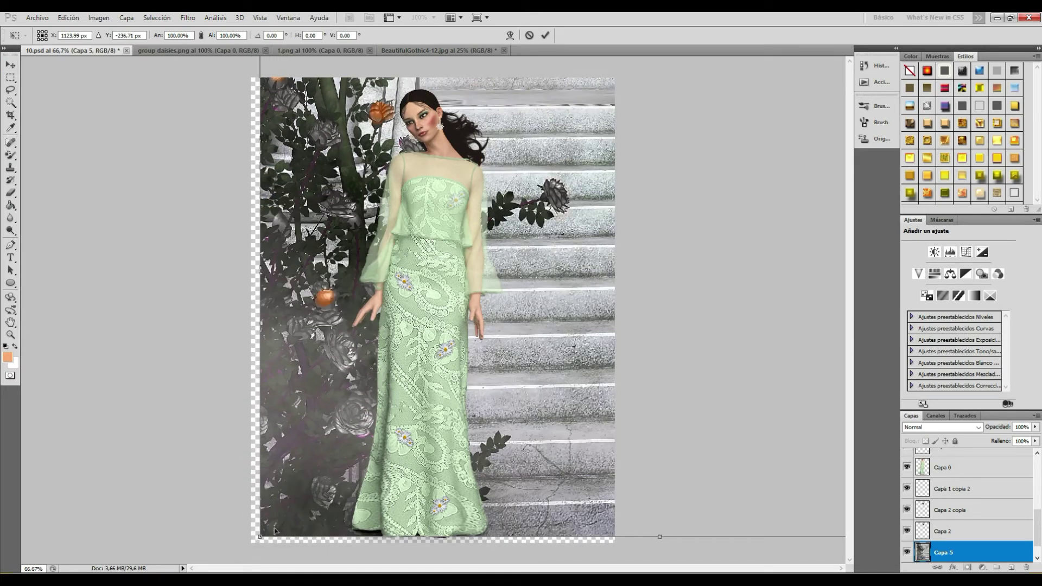
{"action": "left_click_drag", "start_coordinate": [259, 539], "coordinate": [491, 256], "text": "shift"}
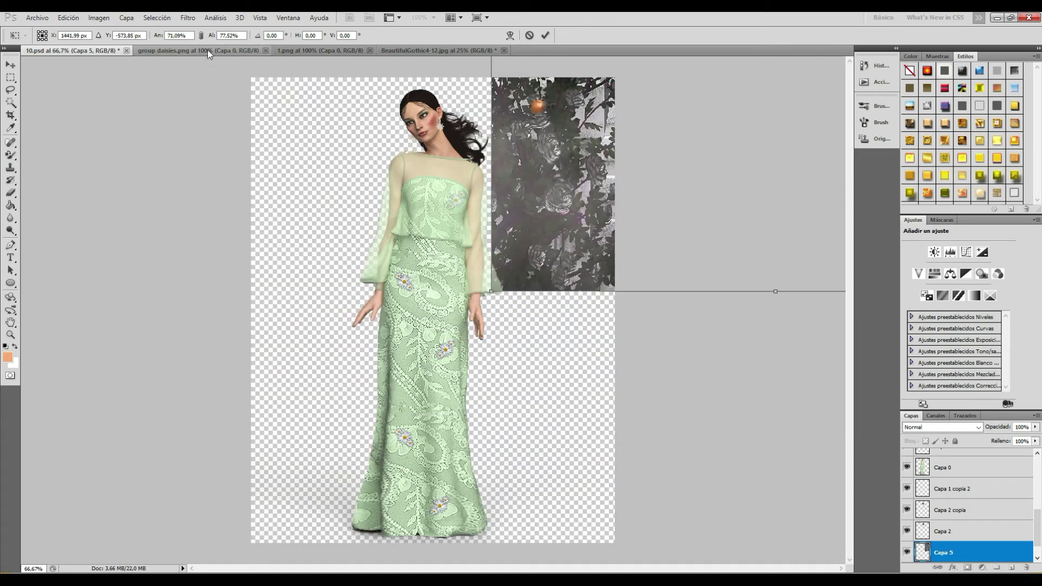
{"action": "mouse_move", "coordinate": [558, 206]}
{"action": "left_mouse_down"}
{"action": "mouse_move", "coordinate": [415, 365]}
{"action": "mouse_move", "coordinate": [327, 485]}
{"action": "left_mouse_up"}
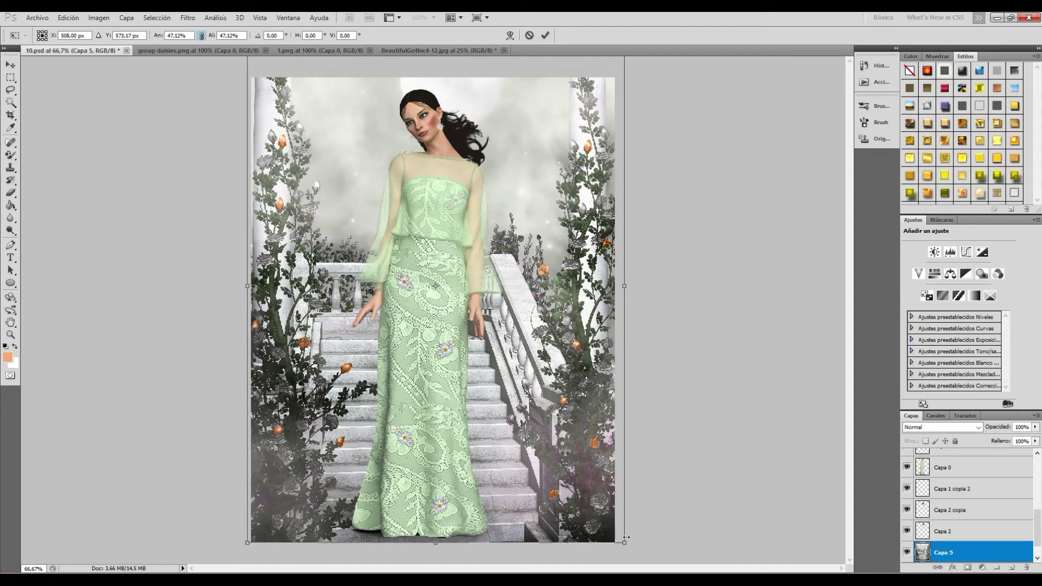
{"action": "left_click_drag", "start_coordinate": [601, 510], "coordinate": [511, 462]}
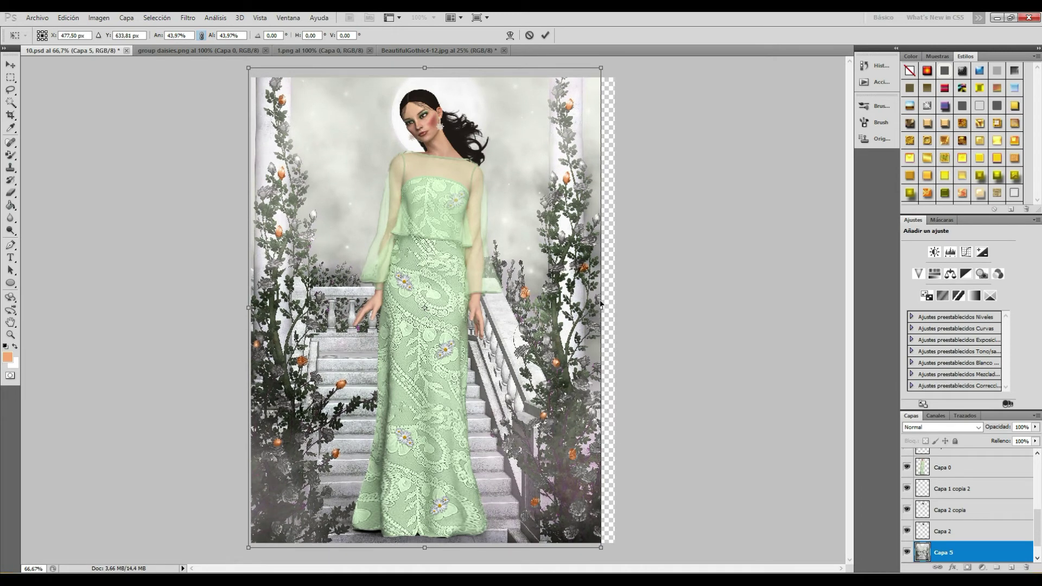
{"action": "left_click_drag", "start_coordinate": [601, 304], "coordinate": [618, 310]}
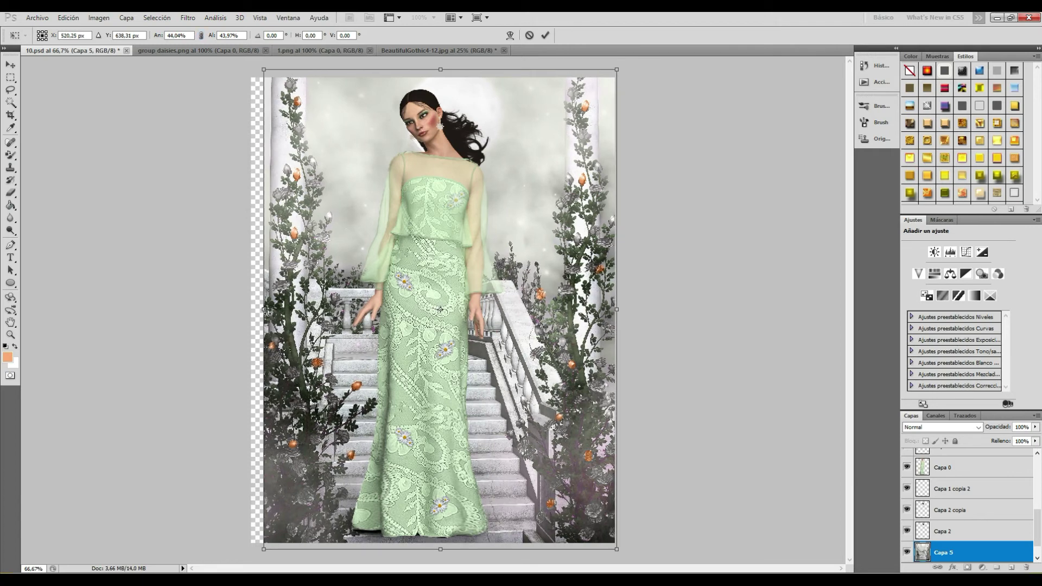
{"action": "left_click_drag", "start_coordinate": [264, 310], "coordinate": [248, 316]}
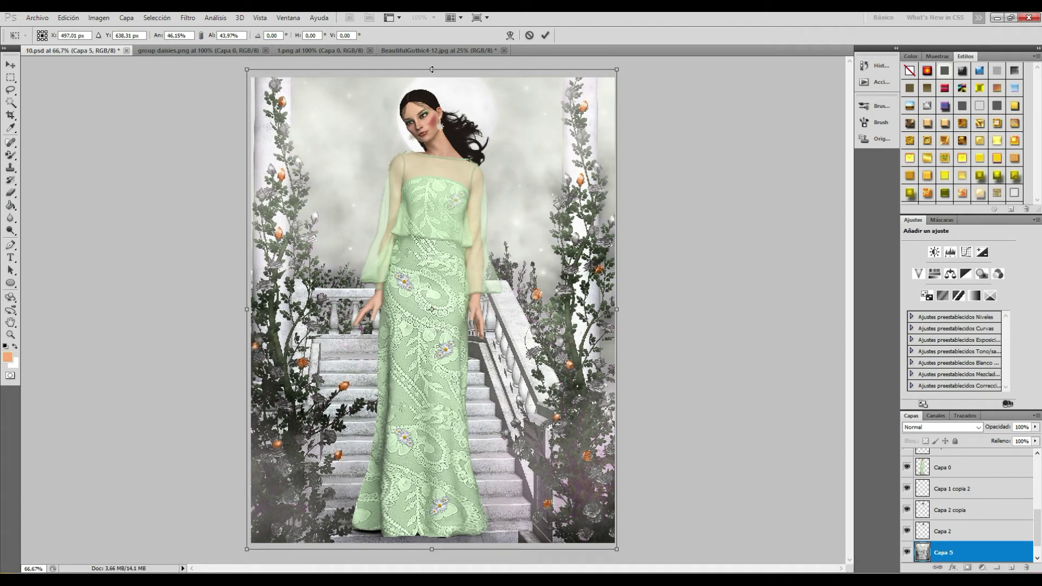
{"action": "left_click_drag", "start_coordinate": [431, 542], "coordinate": [433, 544]}
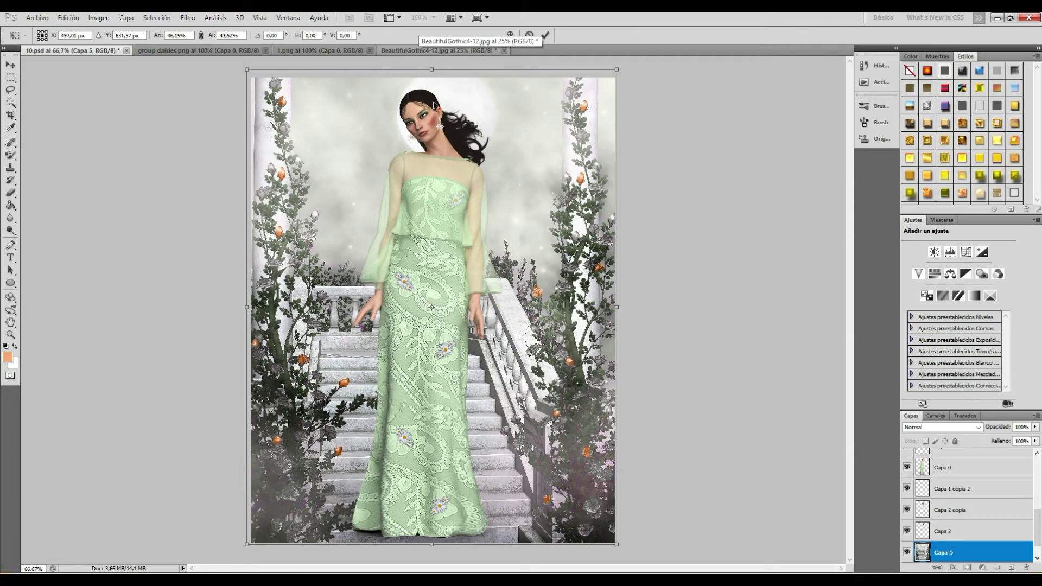
{"action": "left_click_drag", "start_coordinate": [432, 71], "coordinate": [432, 76]}
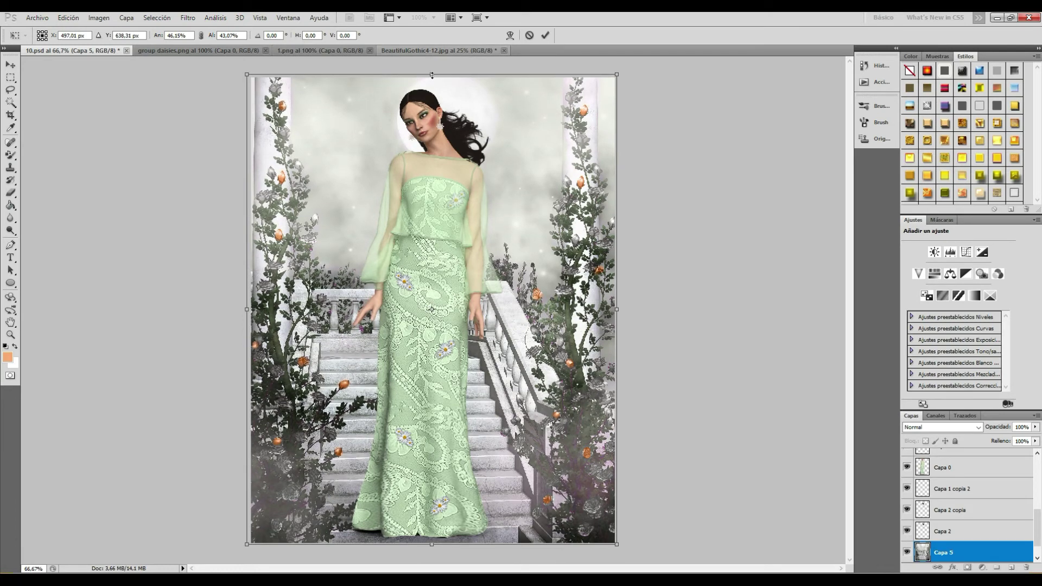
{"action": "left_click", "coordinate": [10, 68]}
{"action": "left_click", "coordinate": [500, 220]}
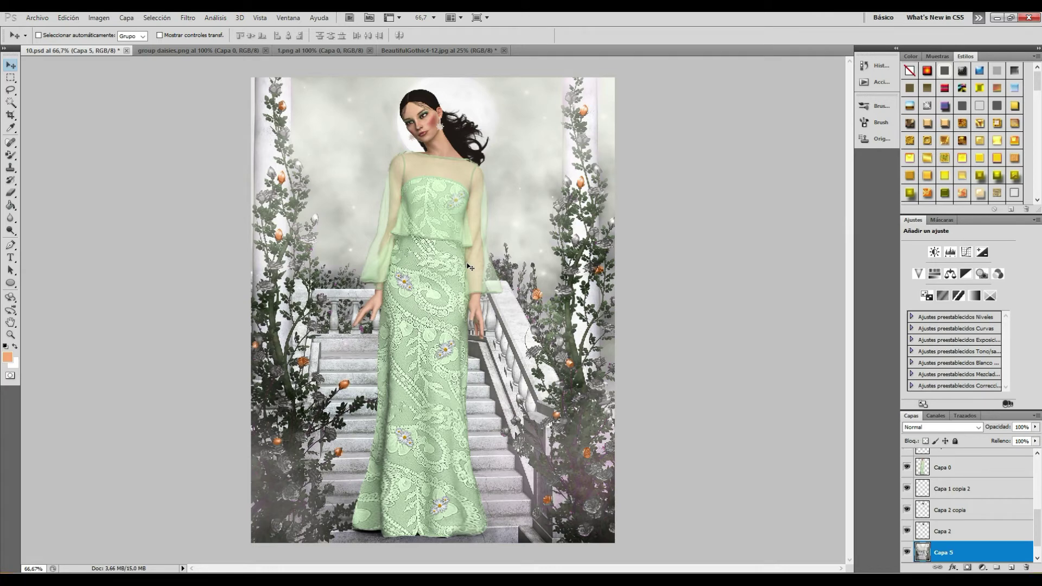
Select the topmost layer and add new empty layer Capa 6 above it
{"action": "left_click", "coordinate": [12, 337]}
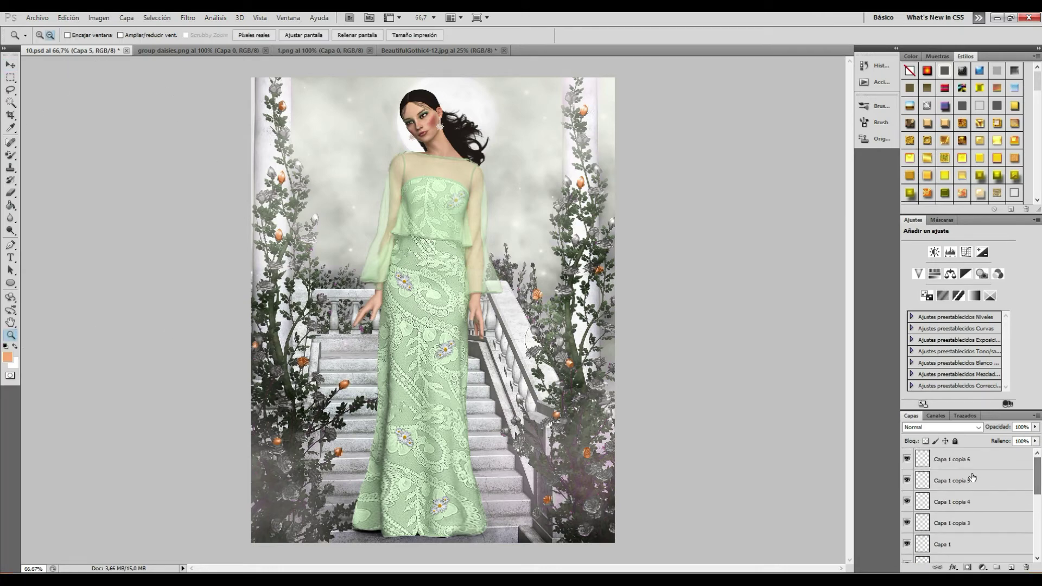
{"action": "scroll", "coordinate": [1038, 537], "scroll_direction": "down", "scroll_amount": 1}
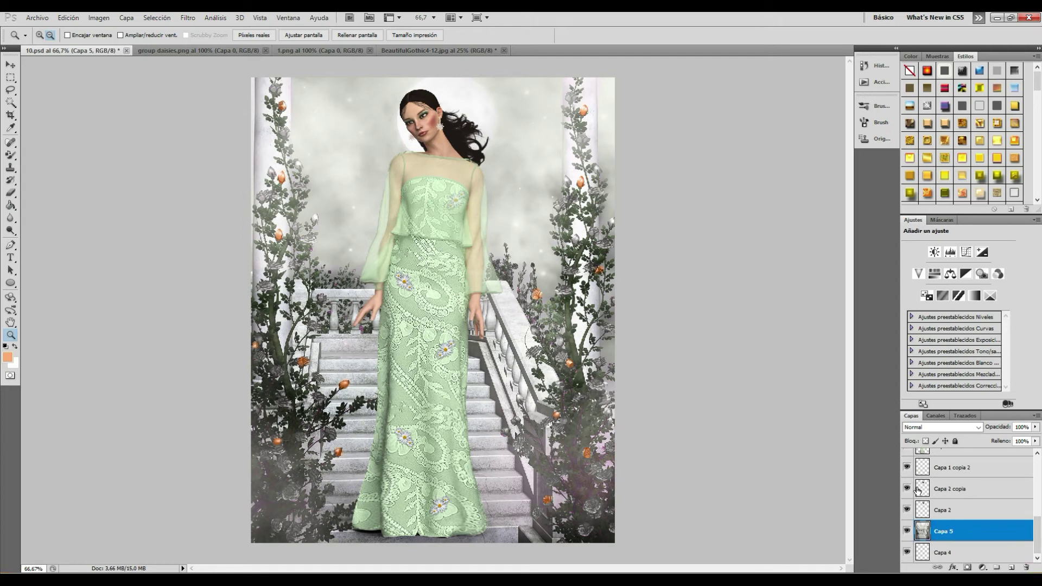
{"action": "scroll", "coordinate": [1026, 558], "scroll_direction": "up", "scroll_amount": 10}
{"action": "key", "text": "alt+period"}
{"action": "left_click", "coordinate": [1012, 567]}
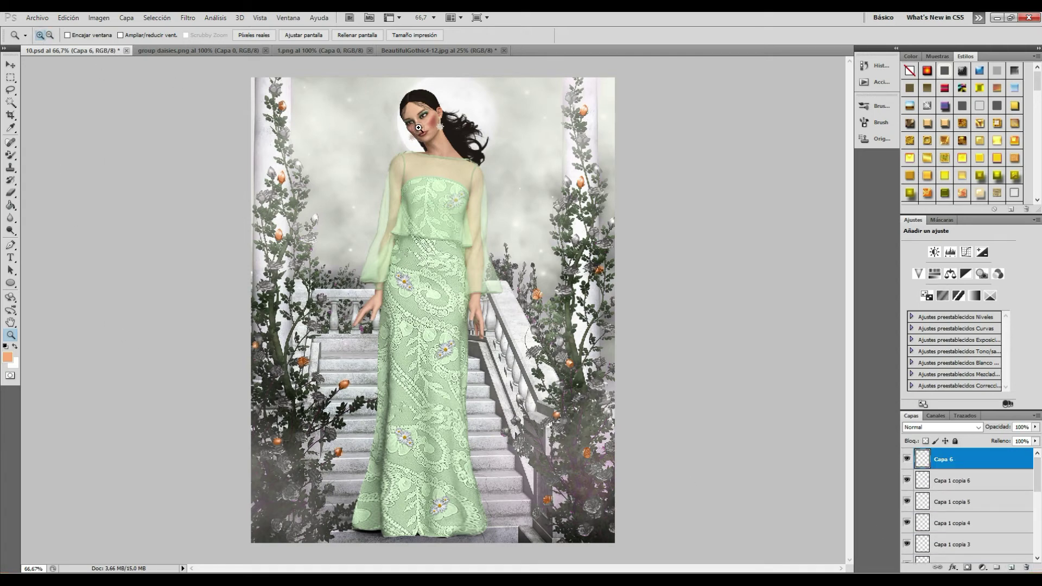
Zoom to 200% on the woman's head and shoulder, ready to move layers
{"action": "left_click", "coordinate": [419, 128]}
{"action": "left_click_drag", "start_coordinate": [848, 239], "coordinate": [849, 217]}
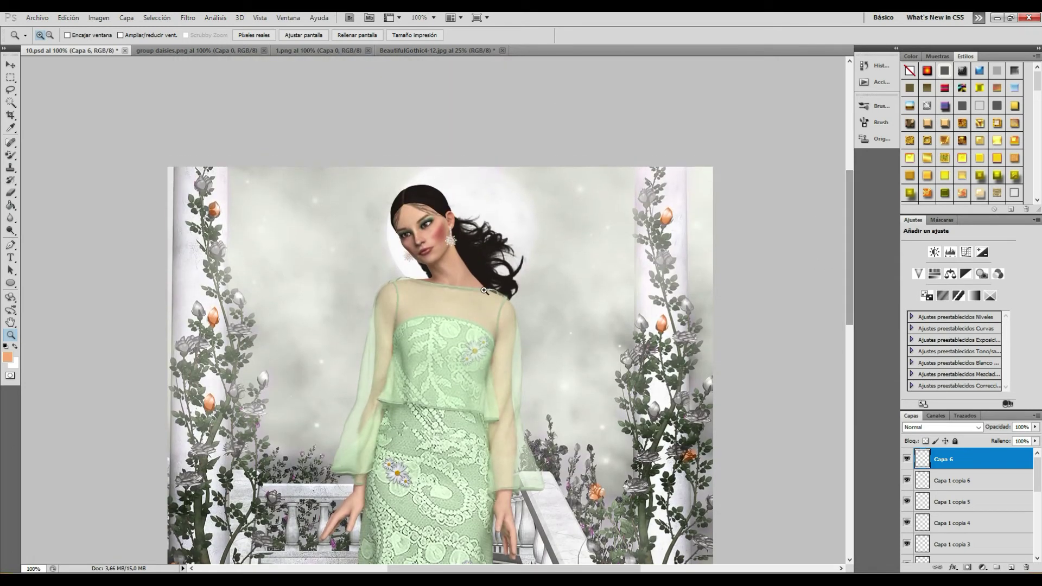
{"action": "left_click", "coordinate": [484, 290]}
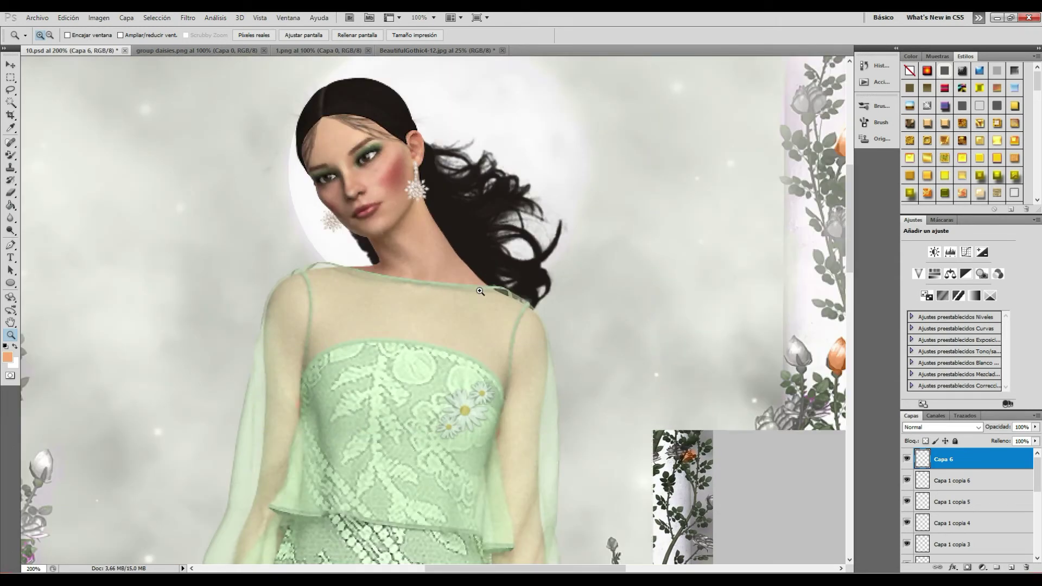
{"action": "left_click", "coordinate": [12, 66]}
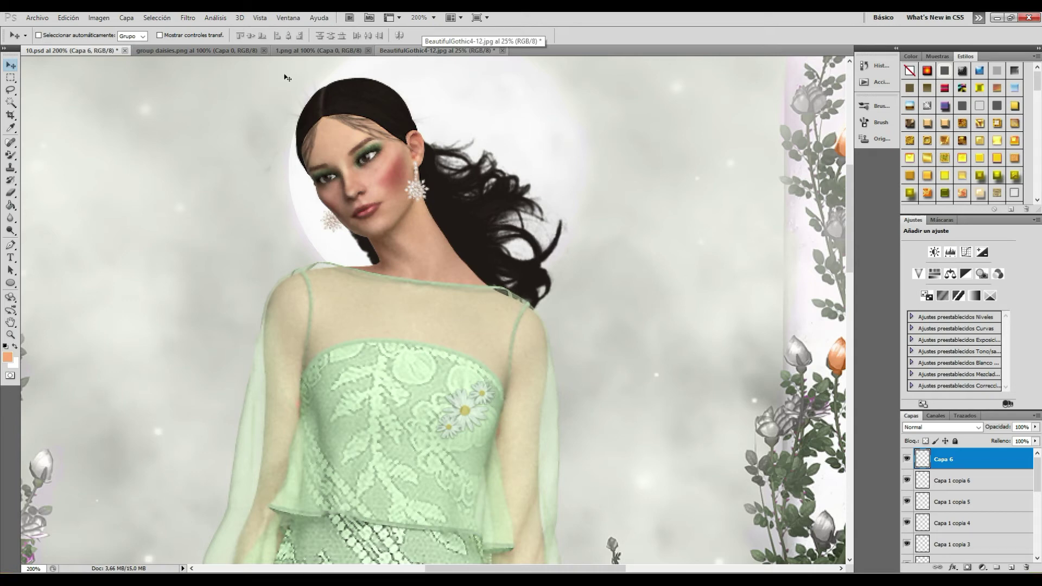
Float group daisies.png and drag its daisies into 10.psd as a new layer
{"action": "left_click", "coordinate": [229, 52]}
{"action": "mouse_move", "coordinate": [229, 51]}
{"action": "left_mouse_down"}
{"action": "mouse_move", "coordinate": [628, 106]}
{"action": "mouse_move", "coordinate": [635, 95]}
{"action": "left_mouse_up"}
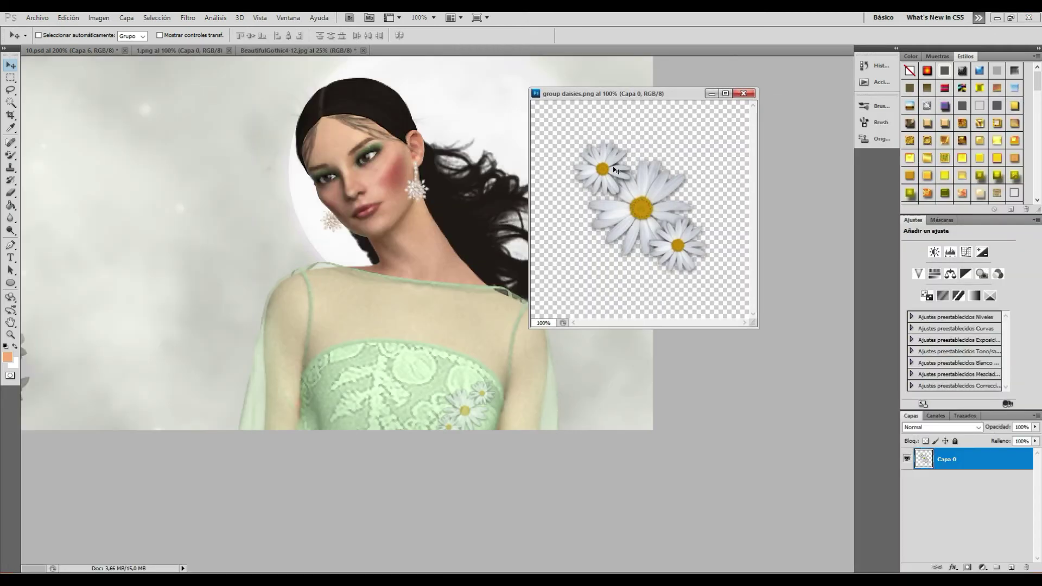
{"action": "left_click_drag", "start_coordinate": [374, 141], "coordinate": [375, 142]}
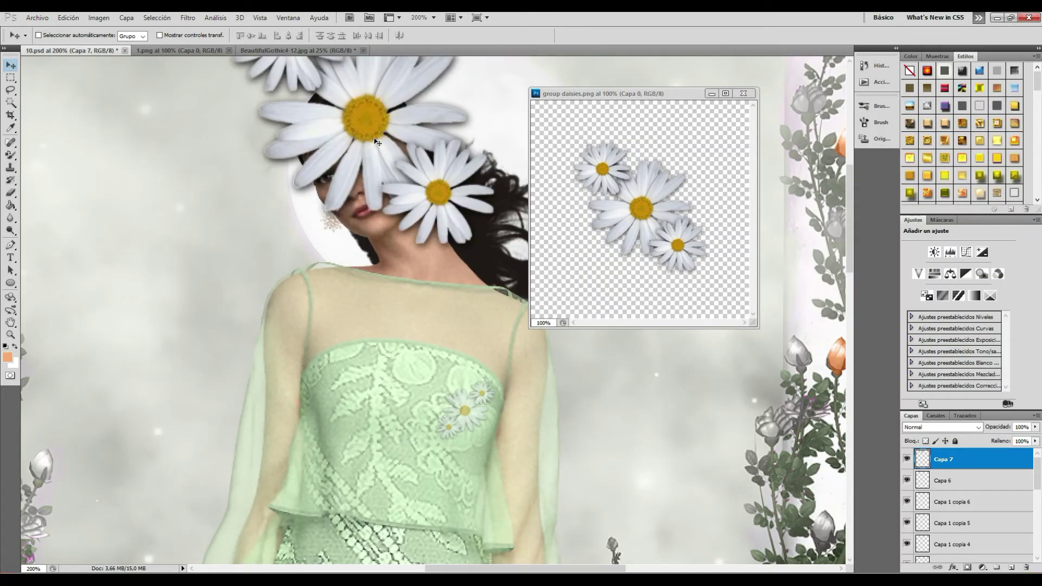
{"action": "left_click_drag", "start_coordinate": [351, 200], "coordinate": [338, 221]}
Rotate the daisies about 50°, shrink them proportionally and place them on the hair
{"action": "left_click", "coordinate": [73, 21]}
{"action": "mouse_move", "coordinate": [83, 231]}
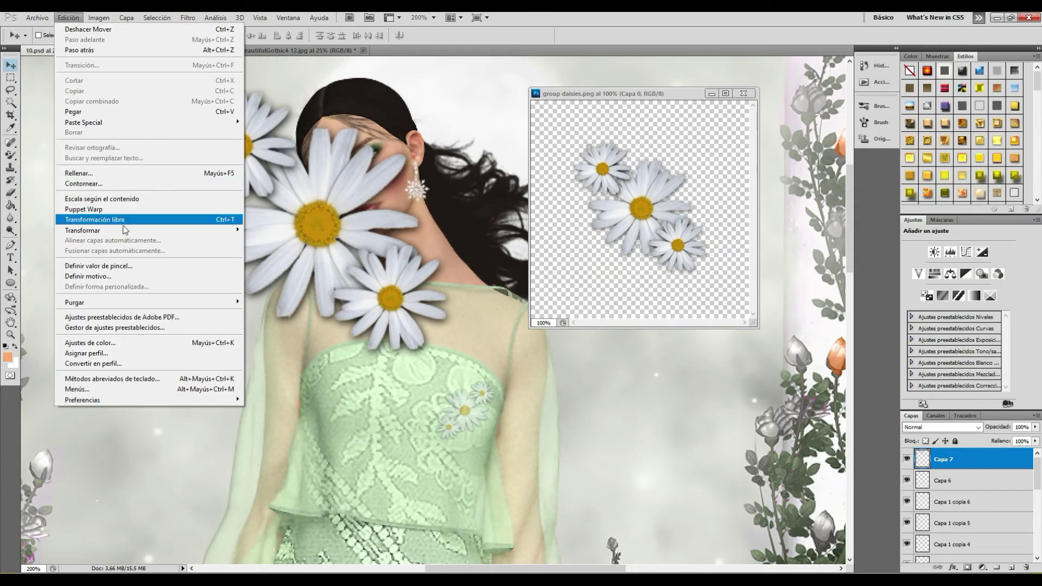
{"action": "left_click", "coordinate": [282, 258]}
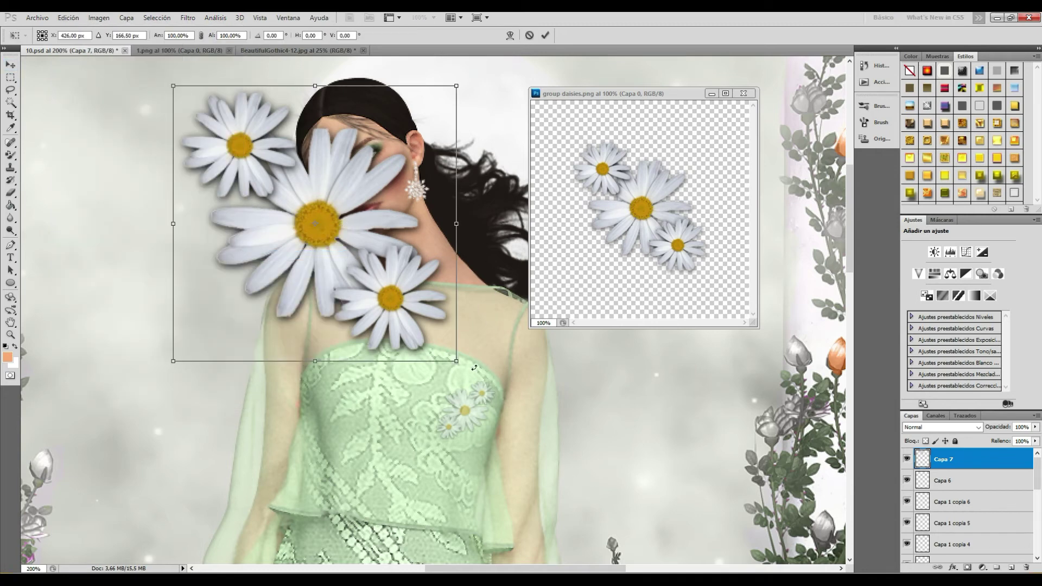
{"action": "left_click_drag", "start_coordinate": [474, 368], "coordinate": [401, 253]}
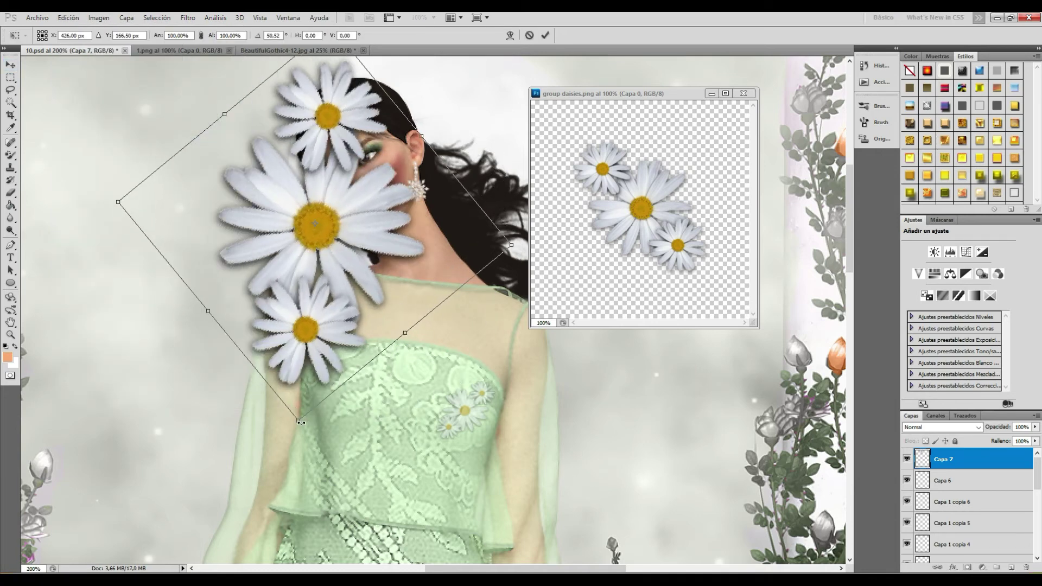
{"action": "left_click", "coordinate": [68, 17]}
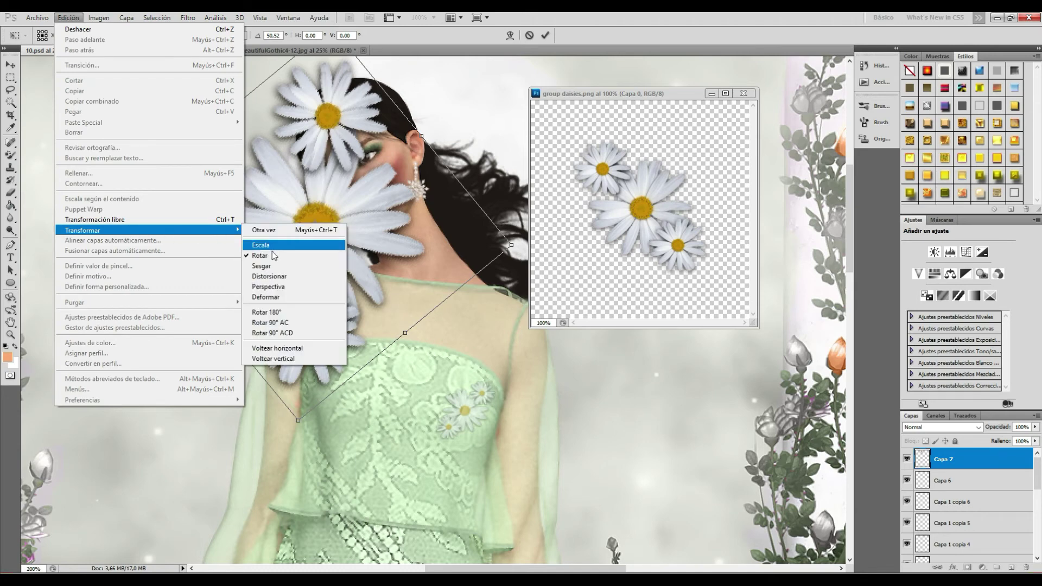
{"action": "left_click", "coordinate": [336, 387]}
{"action": "mouse_move", "coordinate": [299, 422]}
{"action": "left_mouse_down"}
{"action": "mouse_move", "coordinate": [332, 109]}
{"action": "mouse_move", "coordinate": [348, 204]}
{"action": "mouse_move", "coordinate": [331, 170]}
{"action": "left_mouse_up"}
{"action": "left_click", "coordinate": [201, 36]}
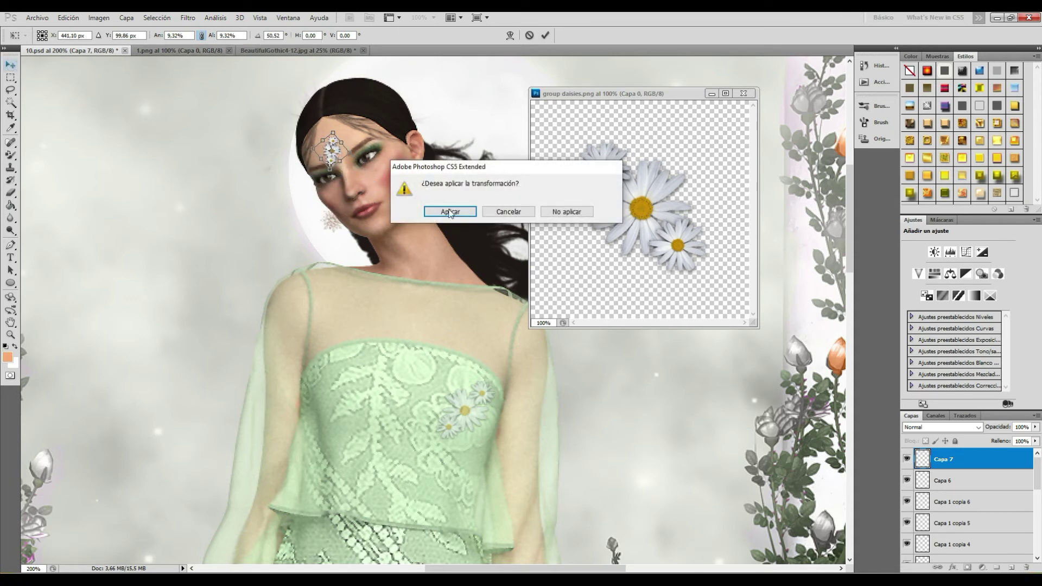
{"action": "left_click", "coordinate": [452, 211]}
{"action": "left_click_drag", "start_coordinate": [332, 152], "coordinate": [375, 115]}
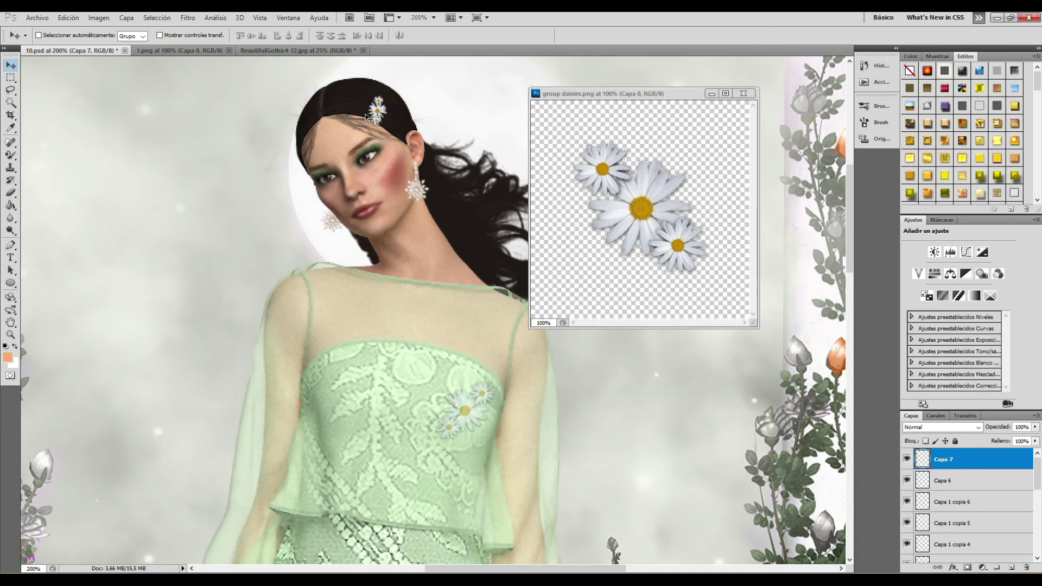
Zoom out to 66.7%, redock group daisies.png as a tab and return to 10.psd
{"action": "left_click", "coordinate": [13, 334]}
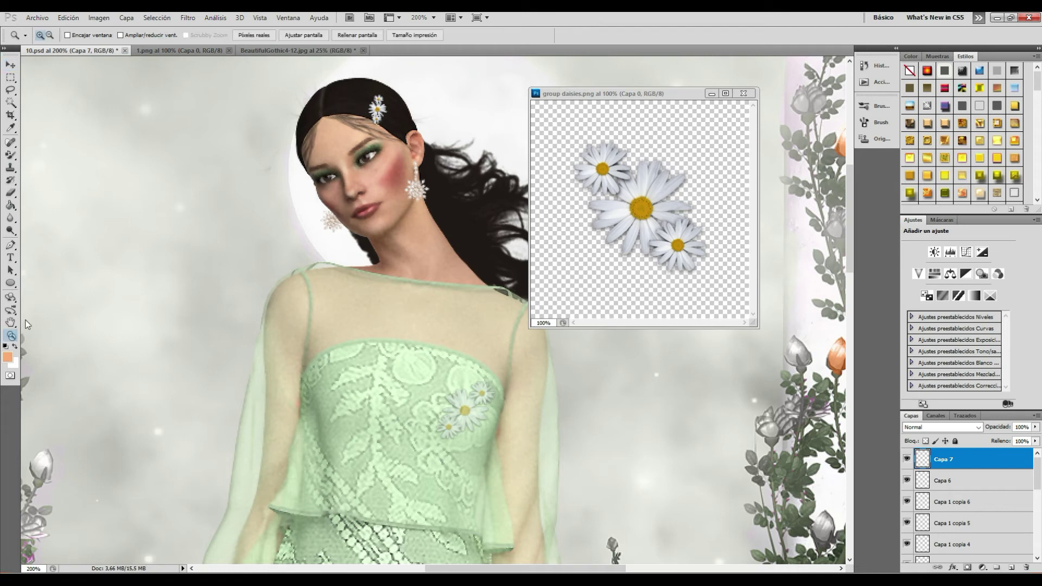
{"action": "left_click", "coordinate": [388, 281]}
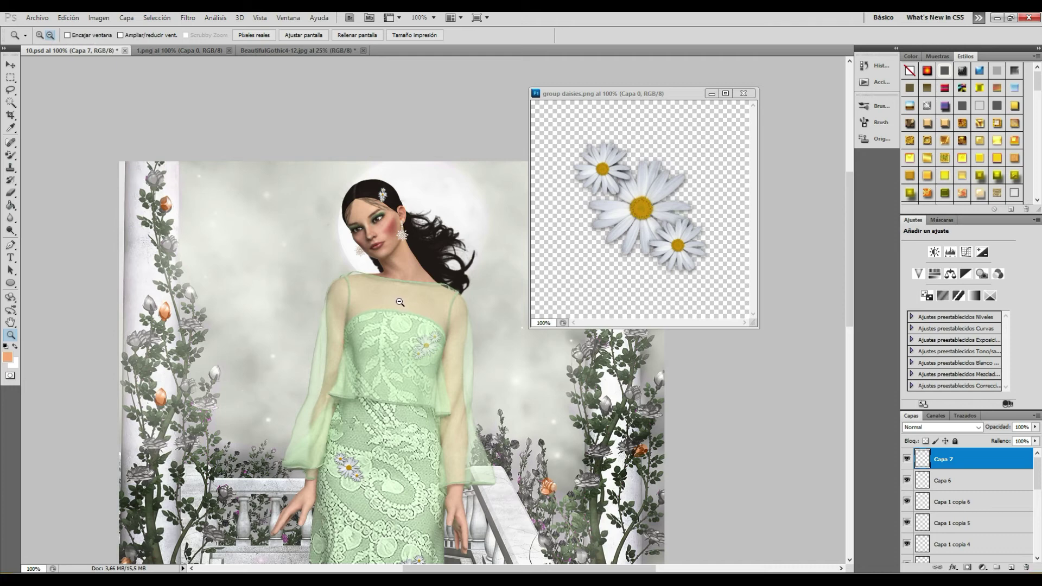
{"action": "left_click", "coordinate": [524, 199]}
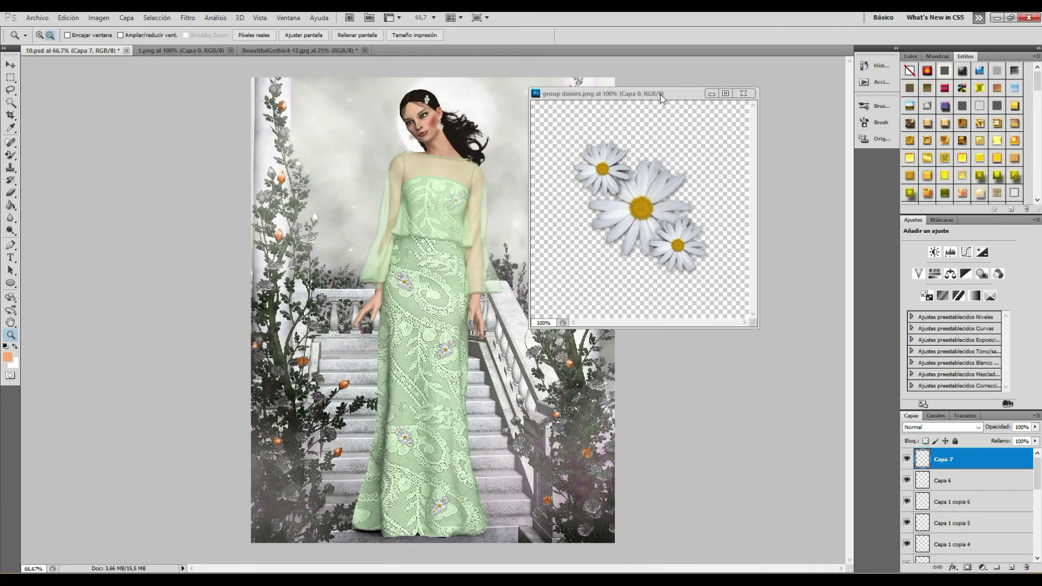
{"action": "left_click_drag", "start_coordinate": [661, 98], "coordinate": [718, 51]}
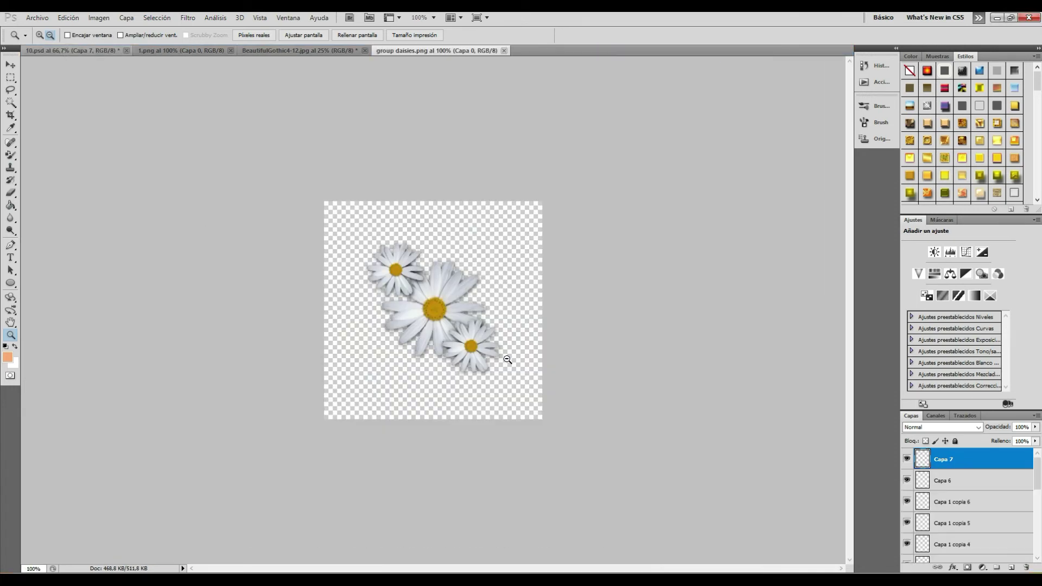
{"action": "left_click", "coordinate": [69, 51]}
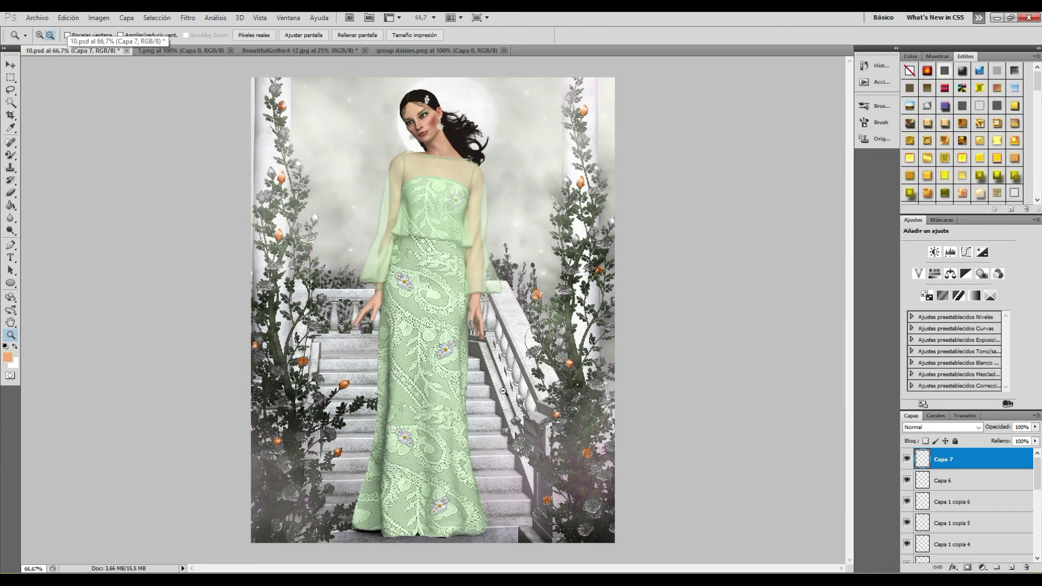